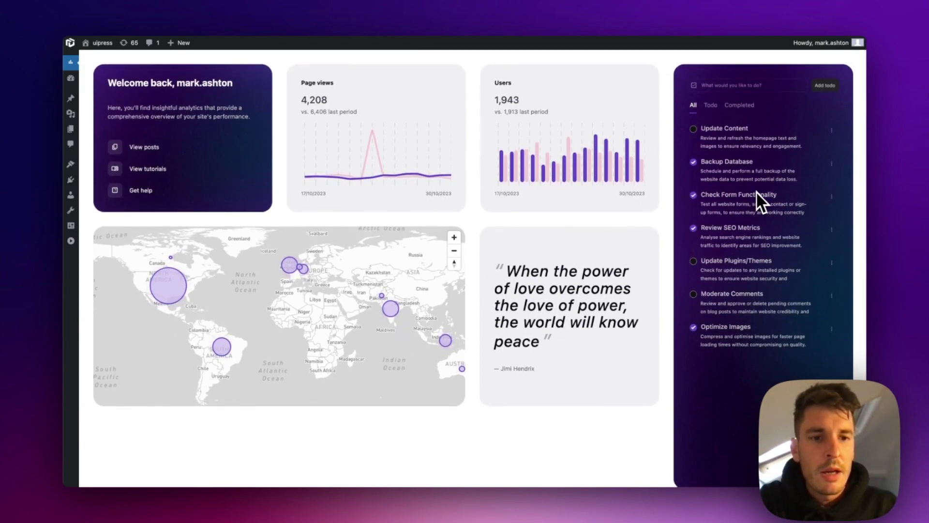
Create a new uiBuilder template and set its type to Admin Page
mouse_move(617, 169)
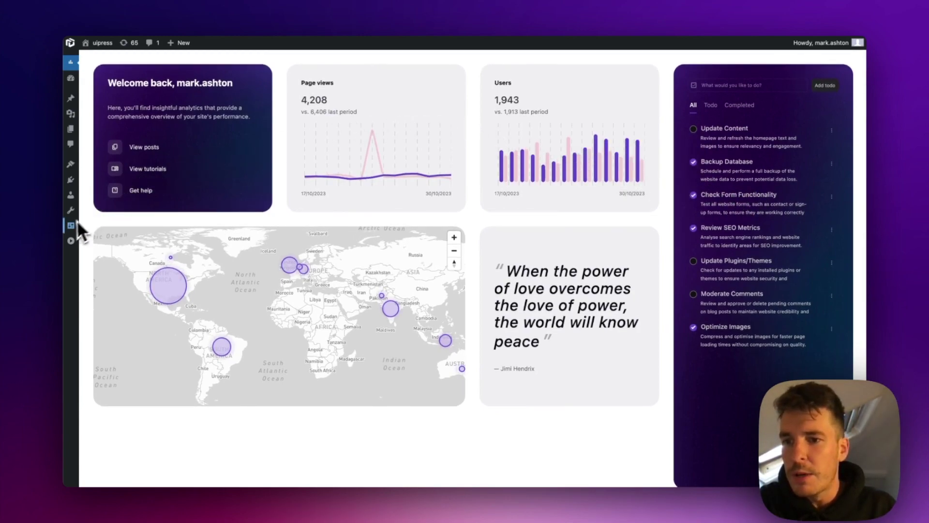
mouse_move(68, 225)
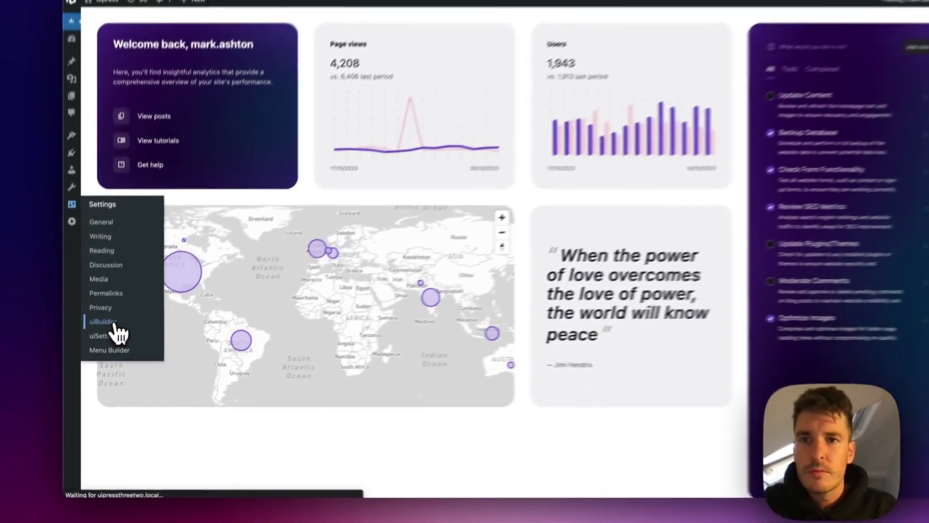
left_click(140, 263)
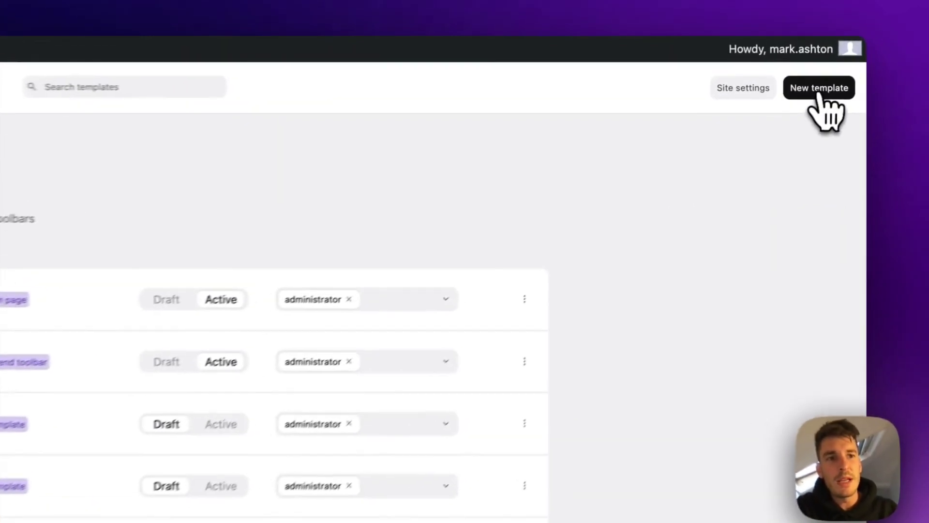
left_click(841, 63)
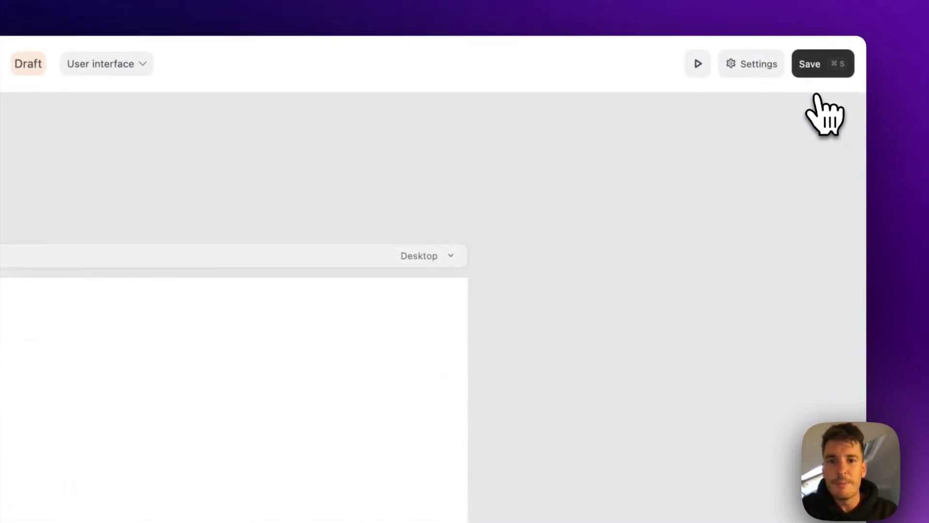
left_click(104, 64)
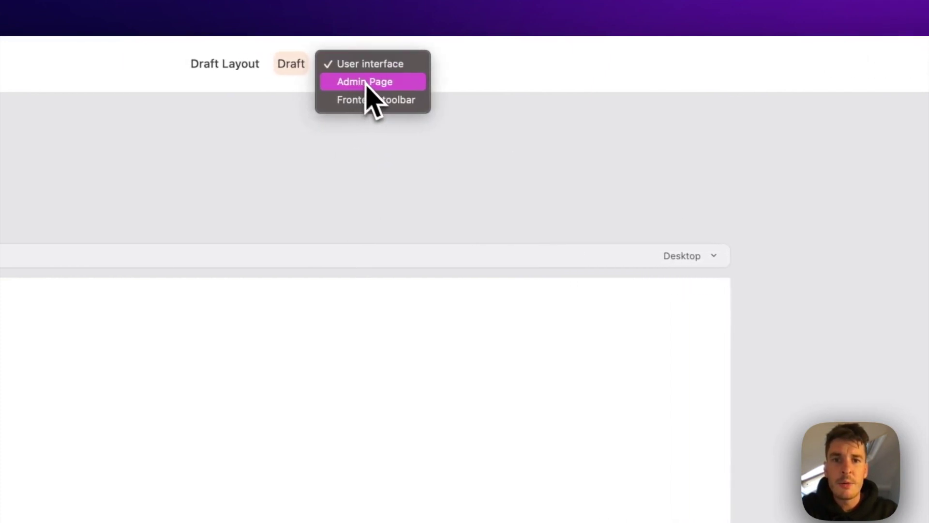
left_click(103, 82)
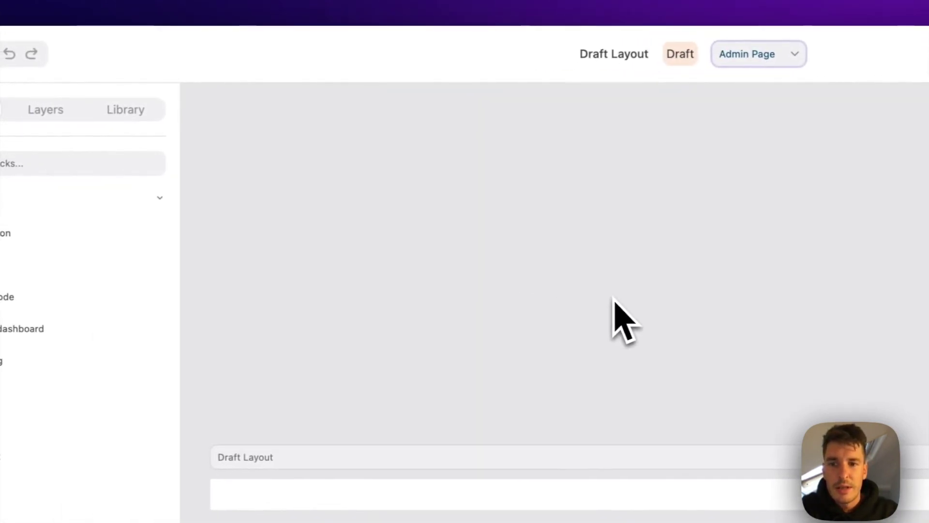
Load the Bento layout from the library's UI templates into the canvas
left_click(128, 110)
left_click(91, 164)
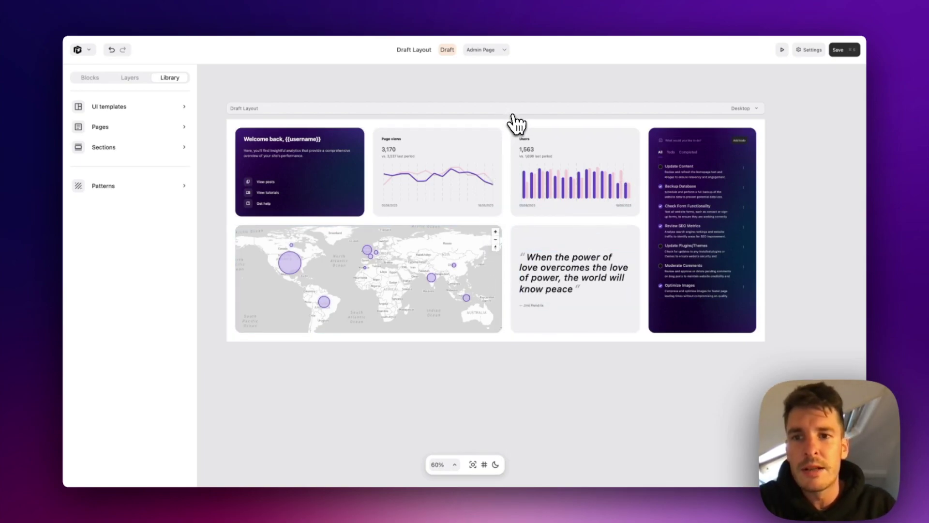
scroll(517, 124, "up", 1)
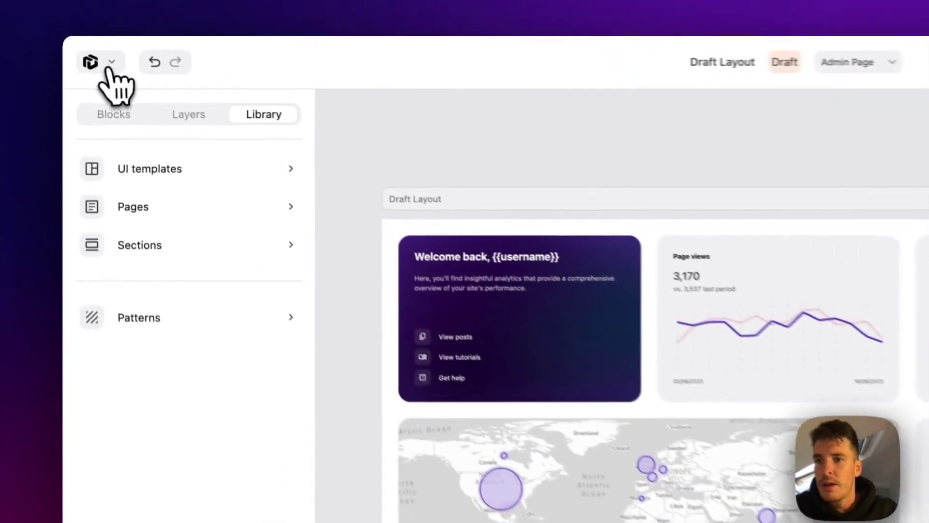
left_click(85, 49)
Go back to the template list and delete the UI Template (Draft) template
left_click(102, 73)
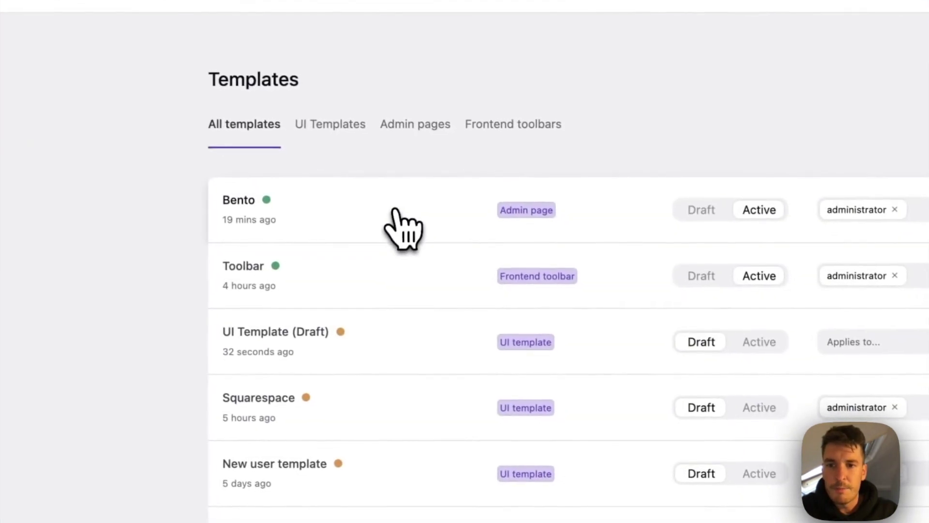
right_click(339, 328)
left_click(394, 415)
key("Return")
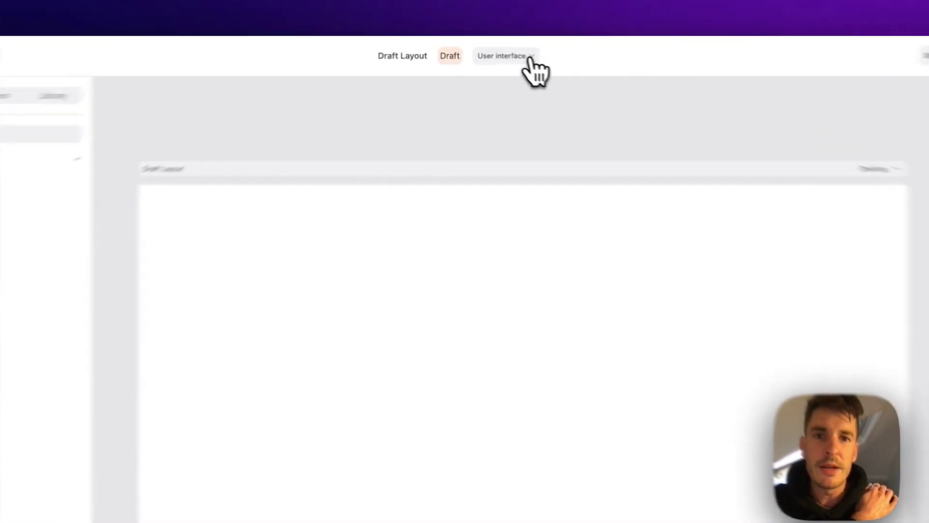
Make the new template an Admin Page titled 'Custom admin page' and save it
left_click(502, 50)
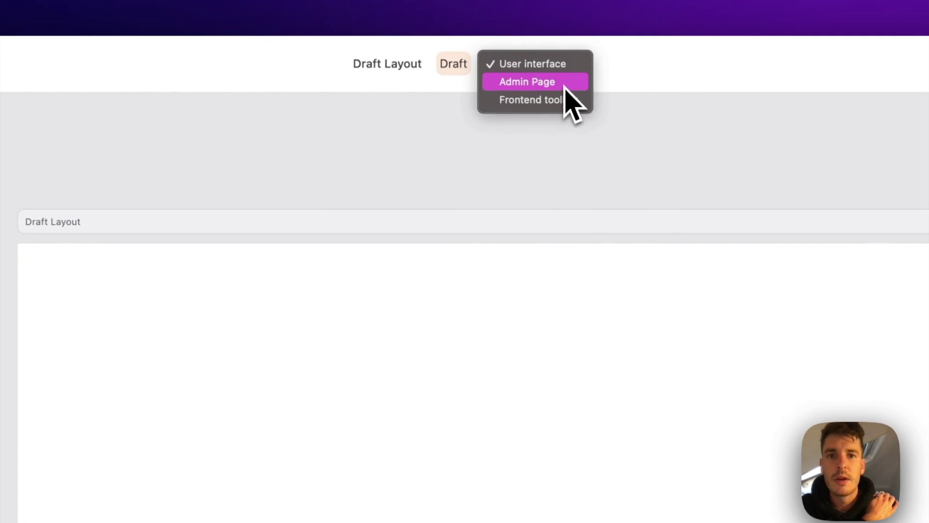
left_click(556, 82)
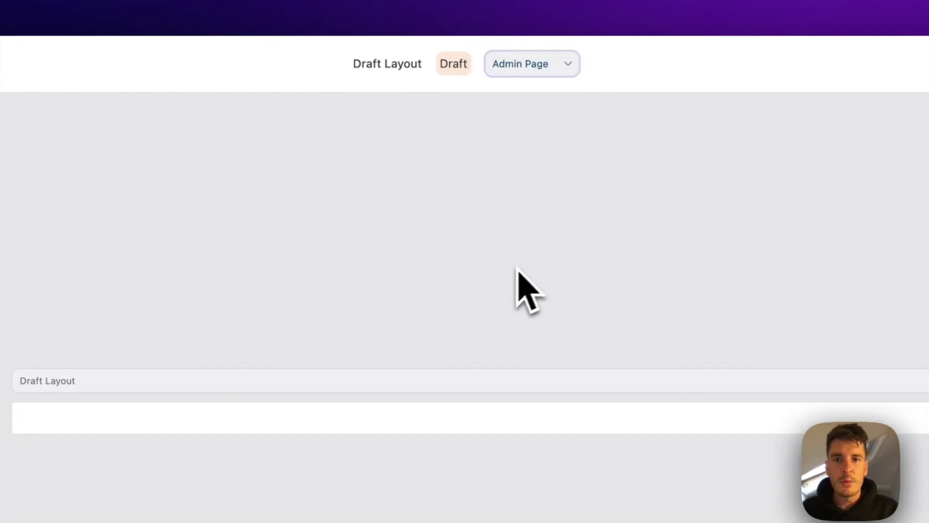
type("Cu")
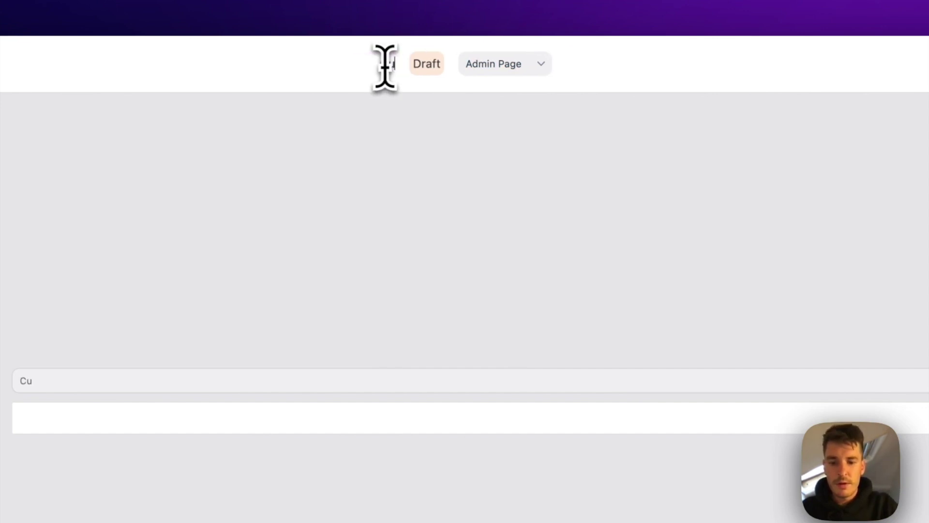
type("stom admin page")
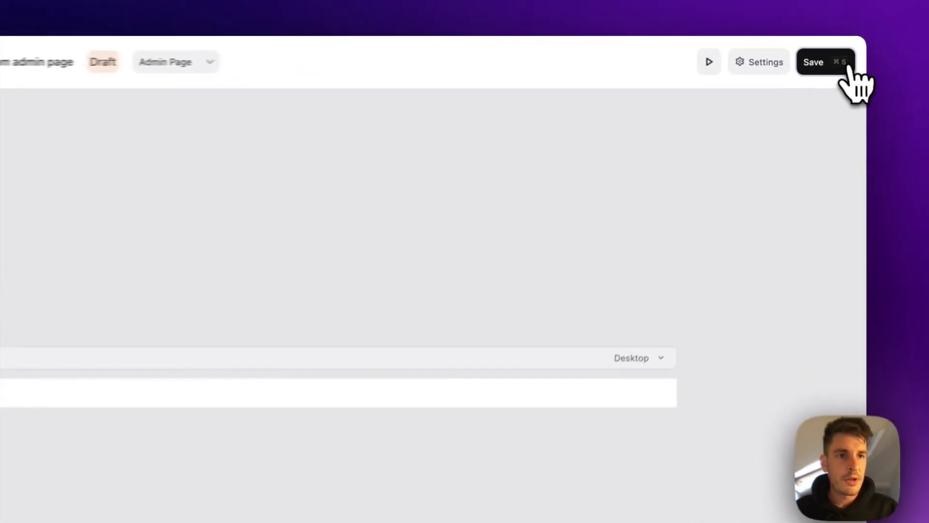
left_click(847, 50)
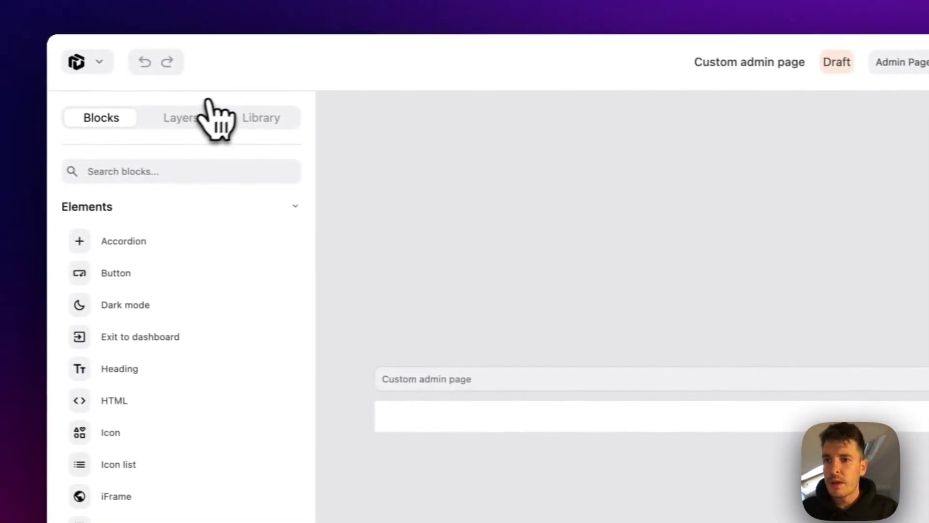
Select the Canvas layer and set its padding to L
left_click(189, 121)
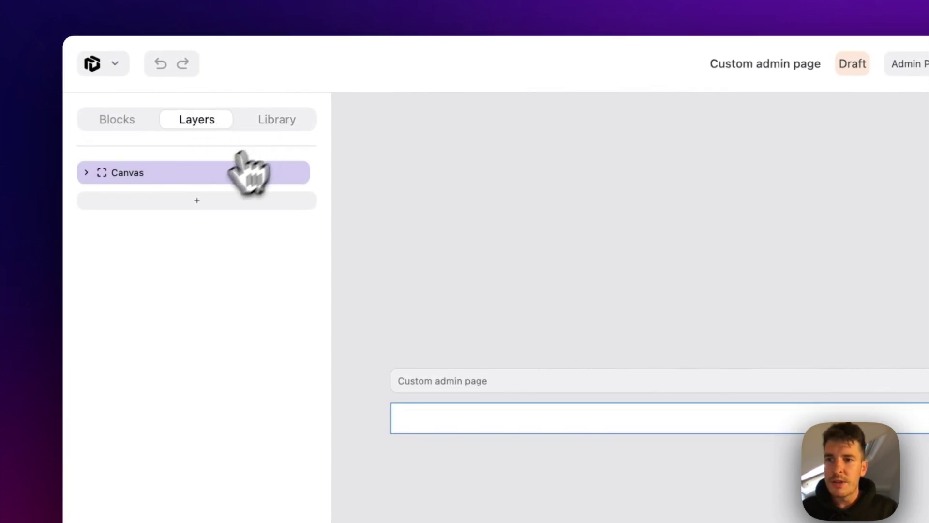
left_click(175, 177)
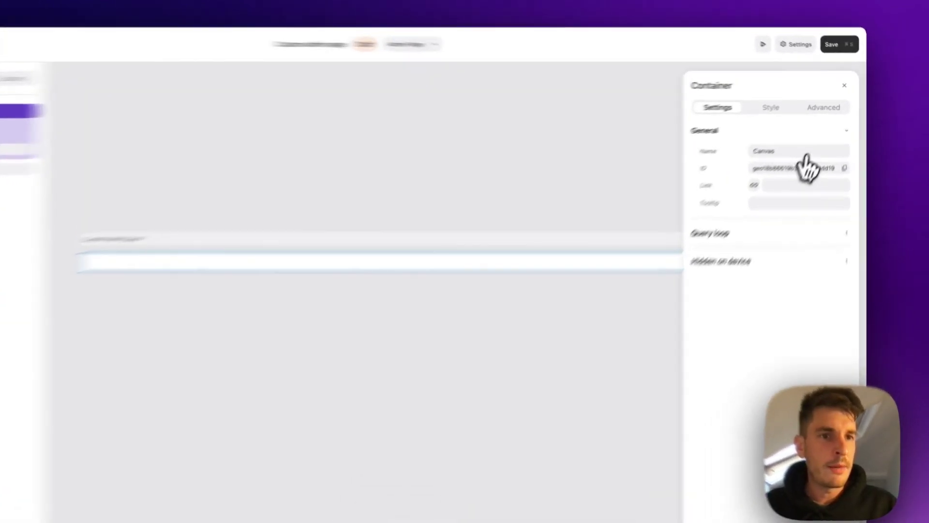
left_click(788, 101)
scroll(762, 218, "down", 3)
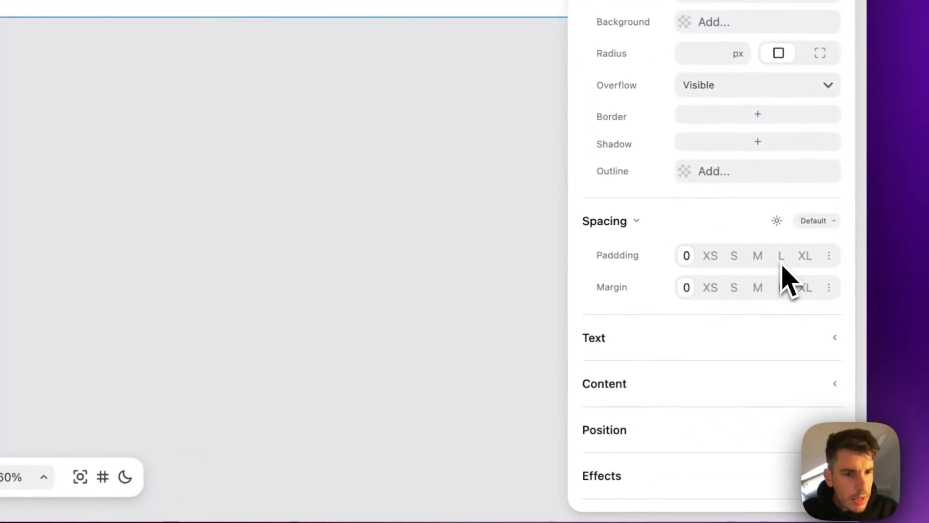
left_click(780, 256)
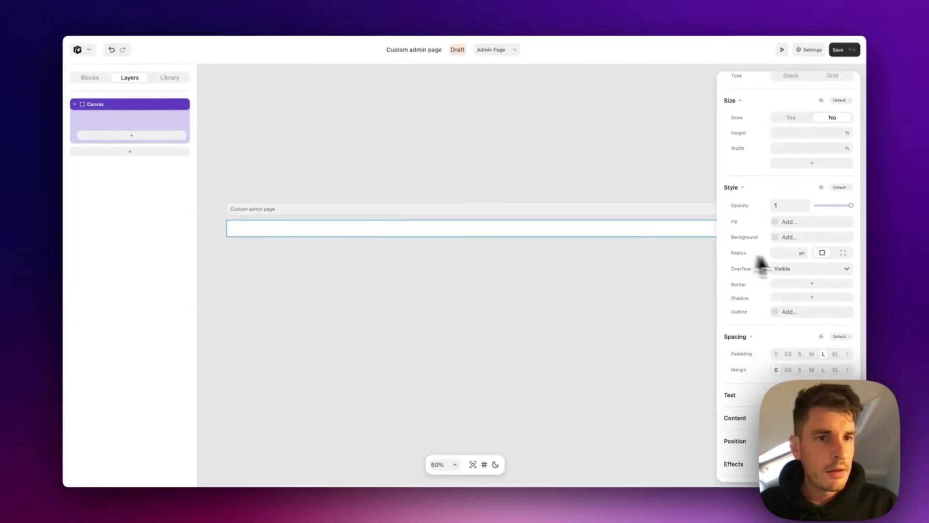
scroll(800, 258, "up", 3)
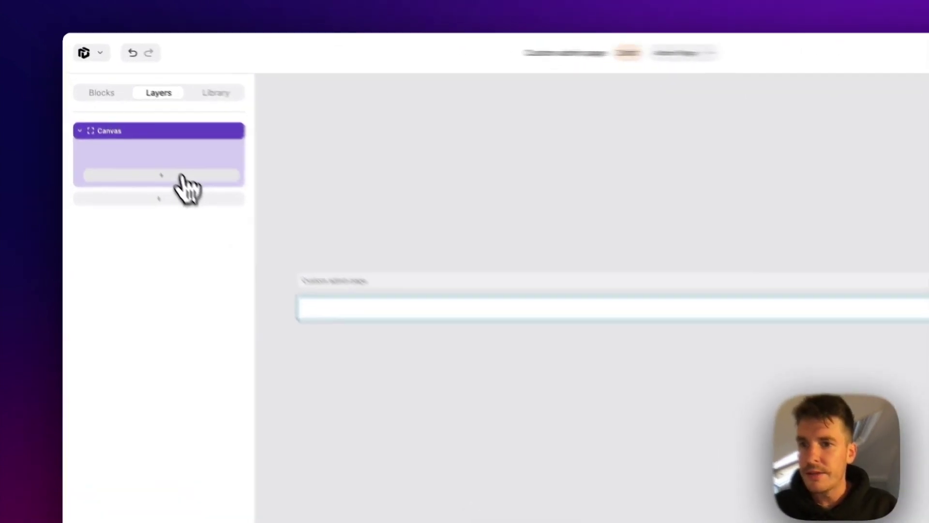
Add a Container block inside the Canvas and fill it with --uip-color-base-1
left_click(147, 137)
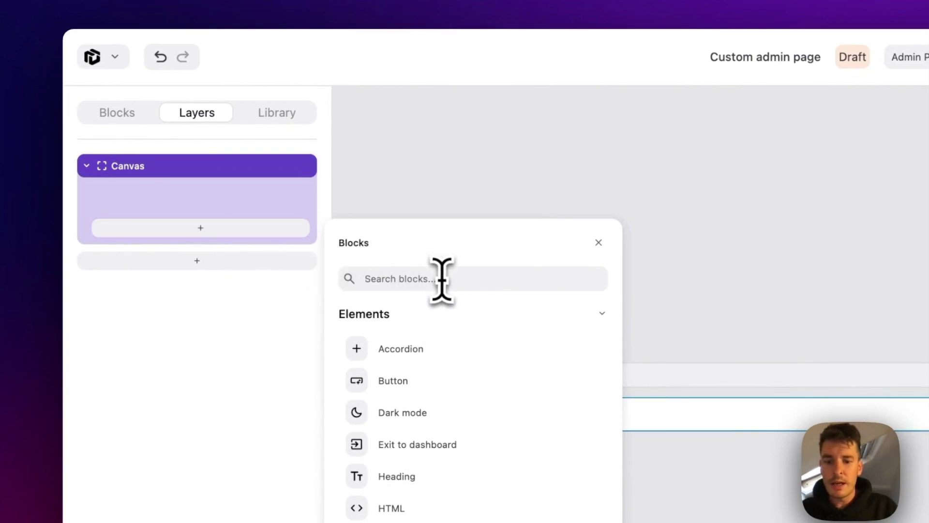
type("cus")
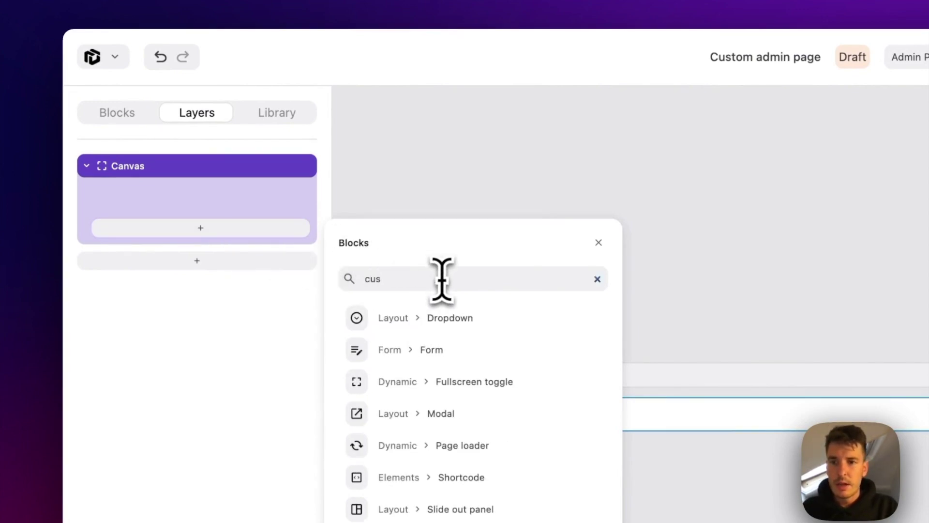
key("BackSpace")
key("BackSpace")
type("onta")
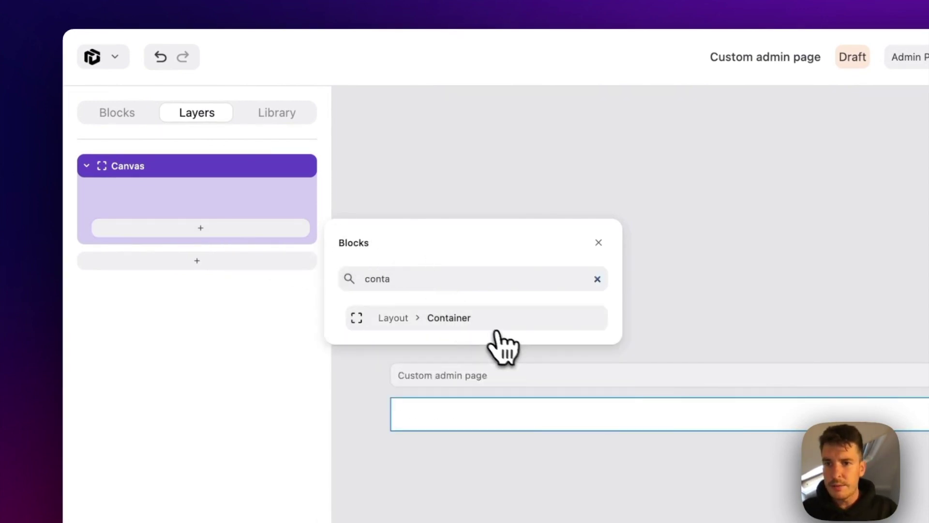
left_click(498, 338)
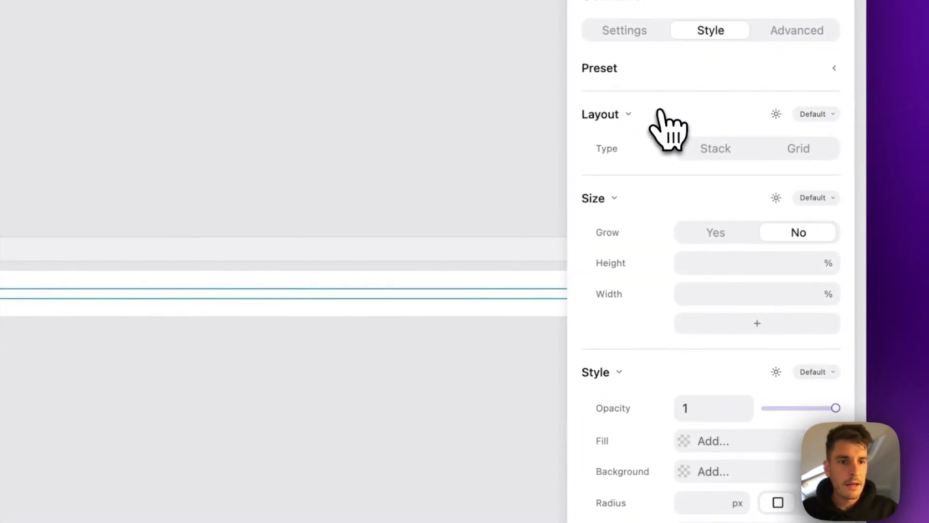
left_click(701, 441)
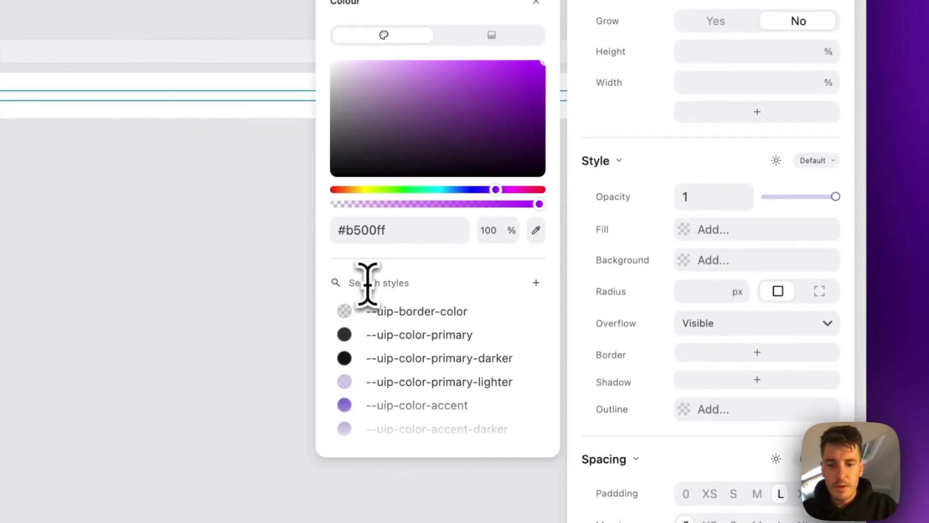
type("base")
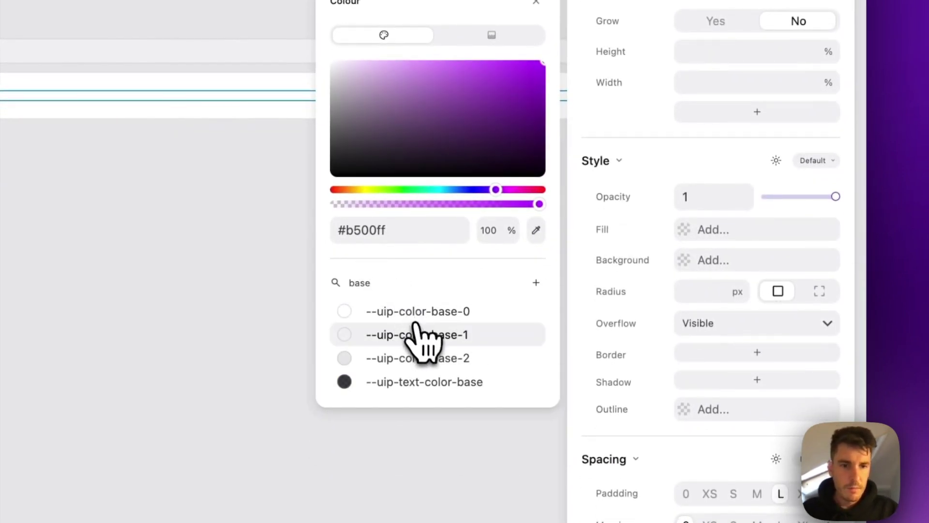
left_click(417, 334)
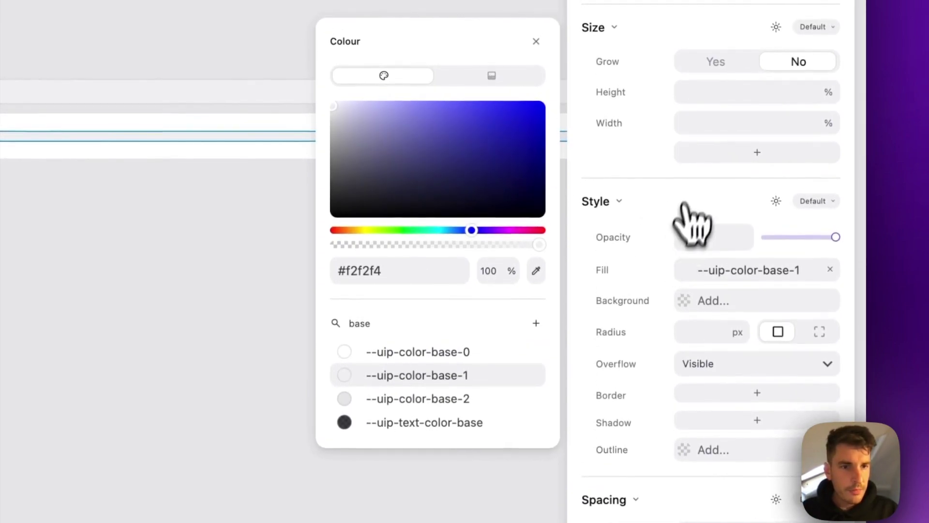
Set the container's width to 400 px and its padding to M
left_click(709, 82)
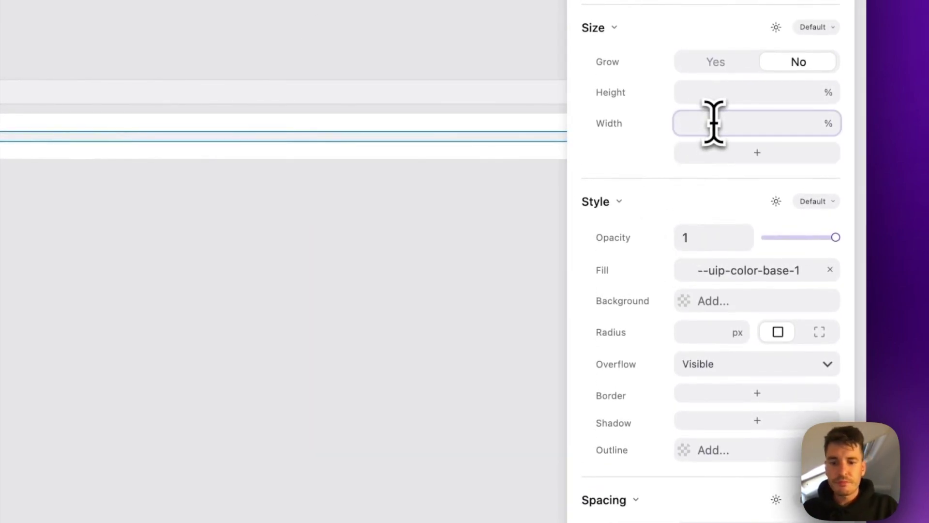
type("400")
key("Return")
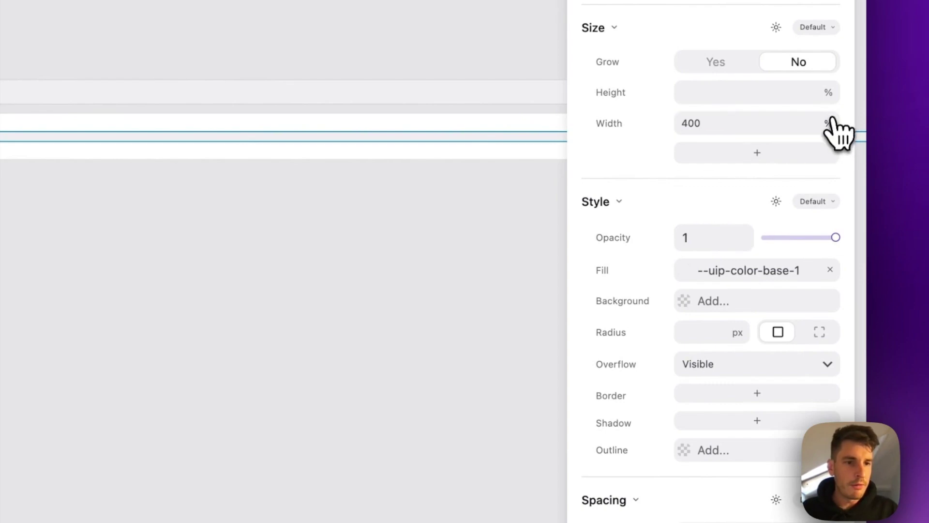
left_click(829, 124)
left_click(774, 155)
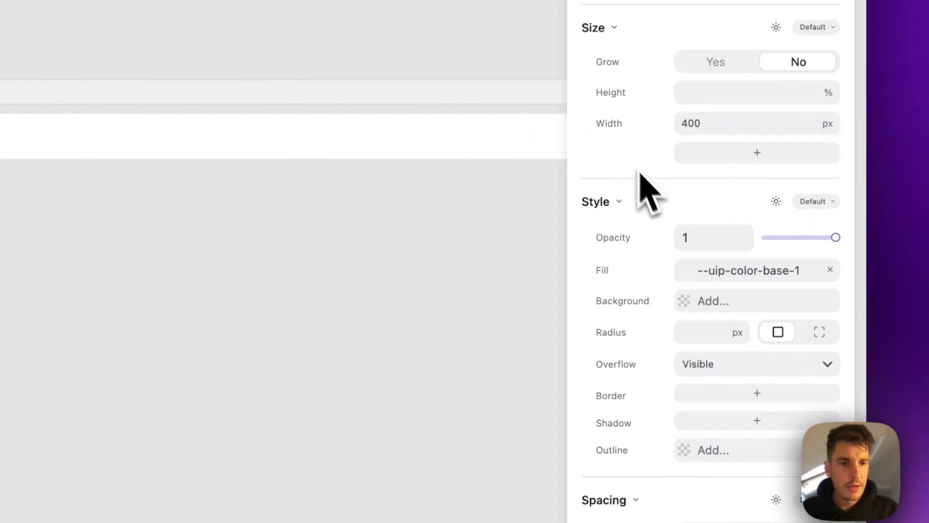
scroll(651, 198, "down", 5)
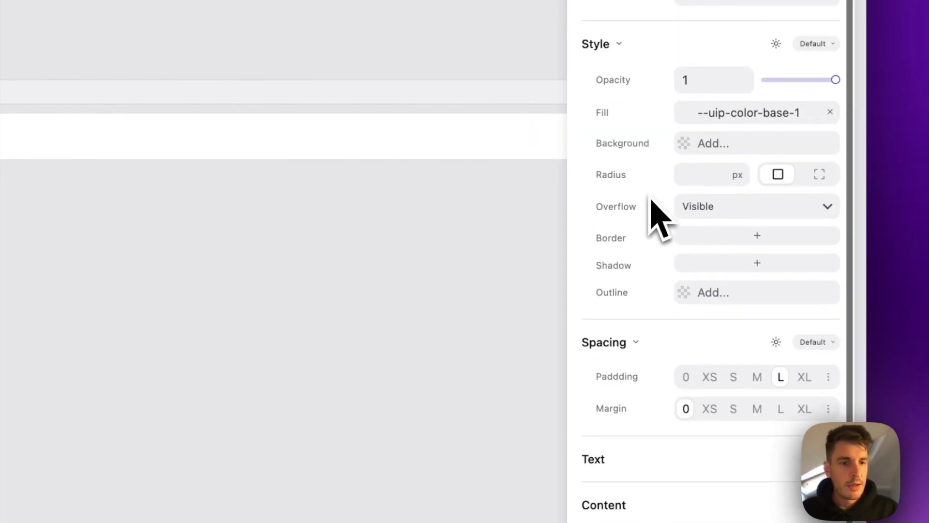
left_click(758, 380)
left_click(777, 377)
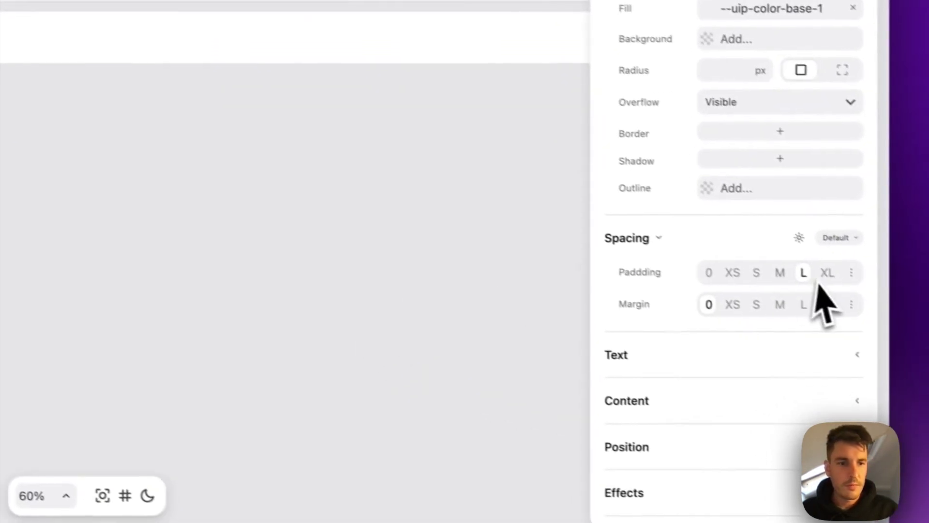
left_click(757, 378)
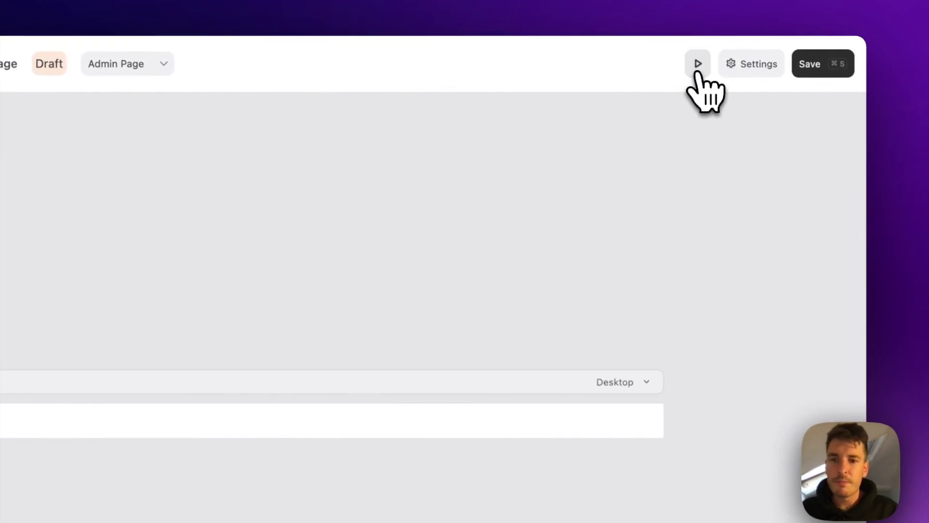
Add a Heading block to the container reading 'Welcome to your site'
left_click(697, 70)
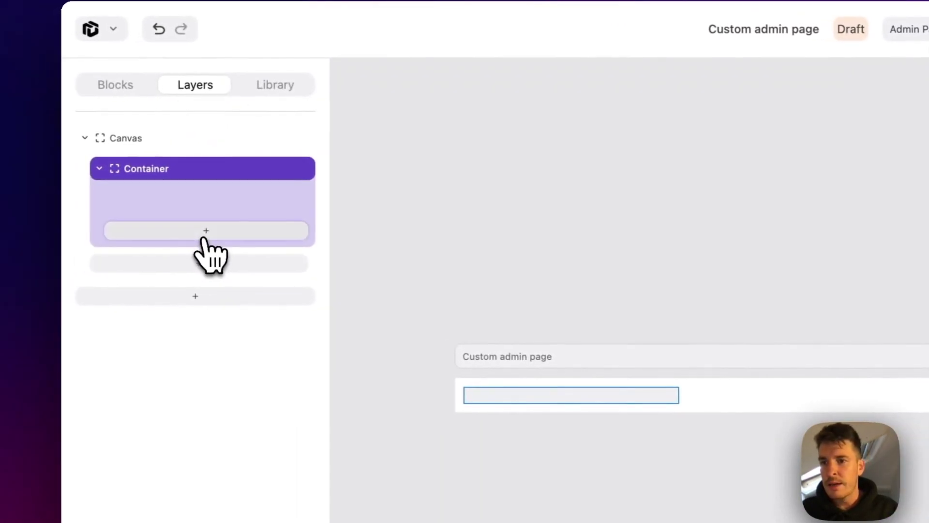
left_click(206, 231)
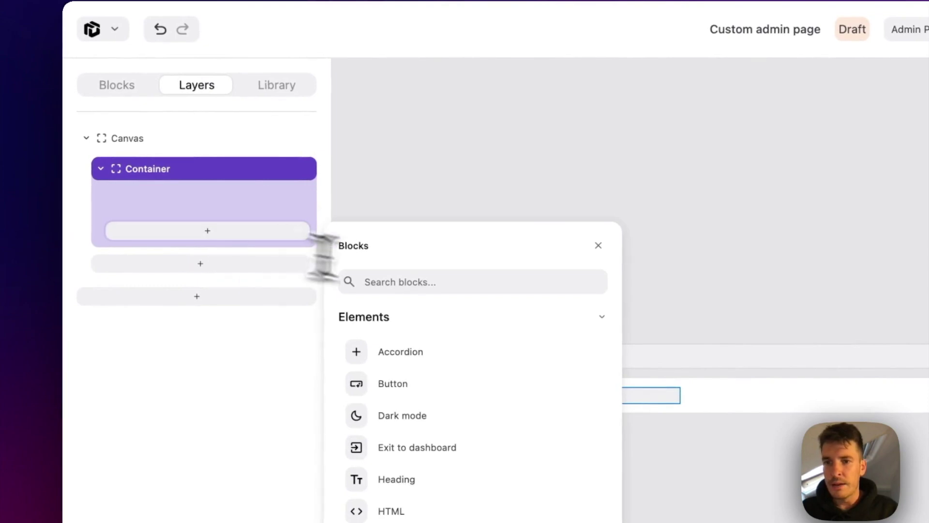
type("head")
left_click(493, 312)
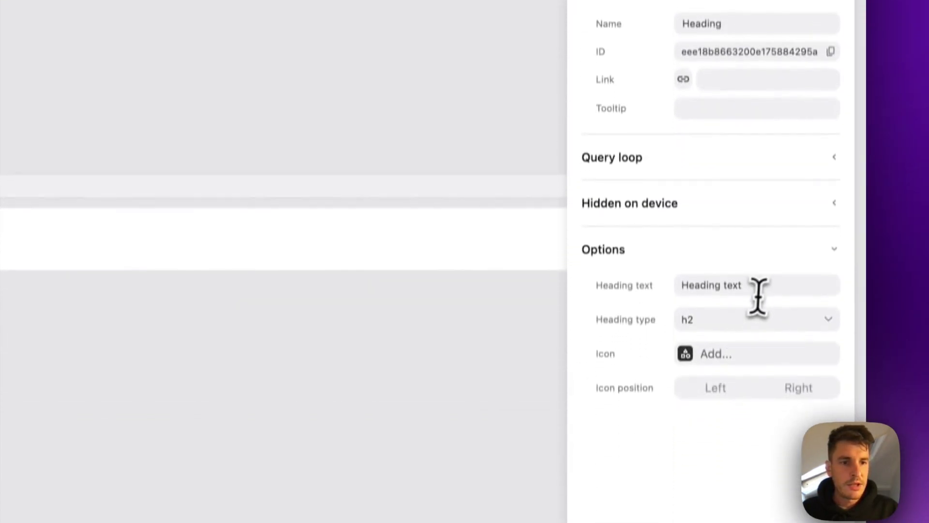
left_click(759, 286)
type("Wel")
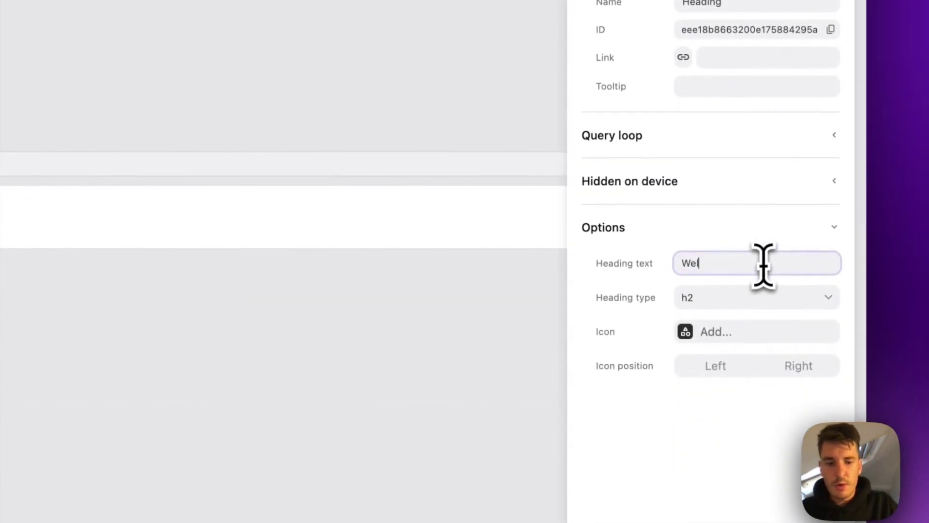
type("come to your site,")
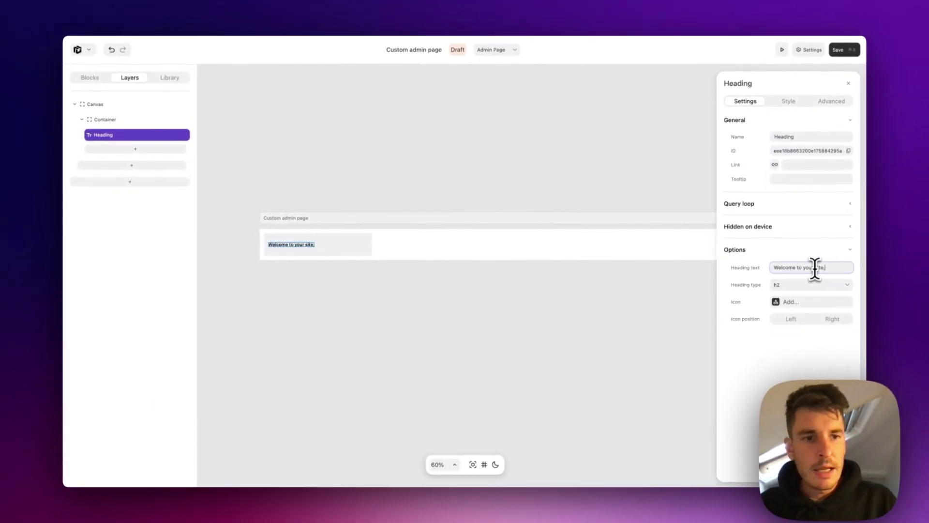
Append the {{username}} dynamic data tag to the heading and check it in preview
type("{{")
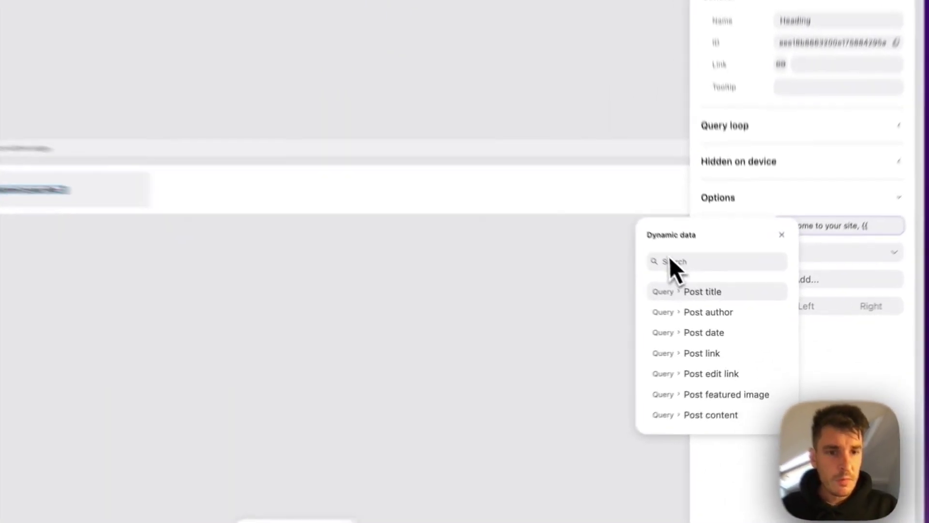
left_click(705, 290)
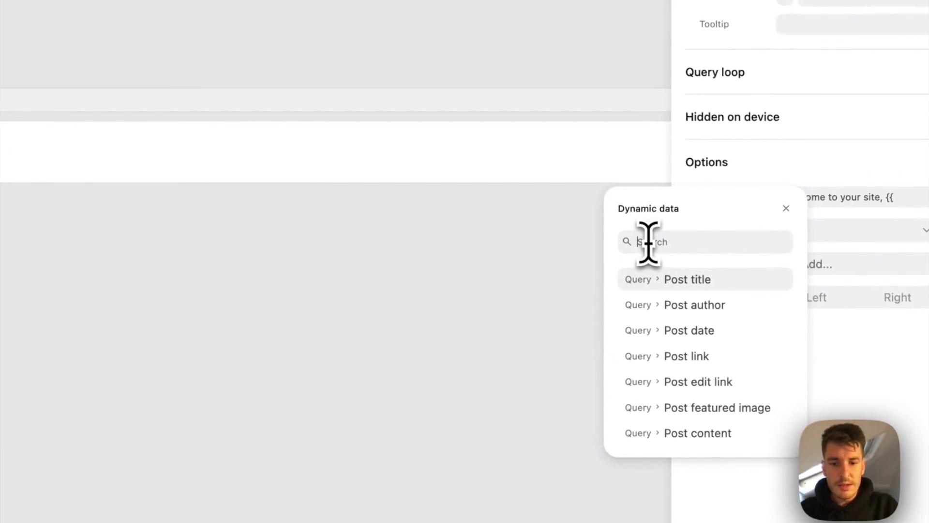
type("usern")
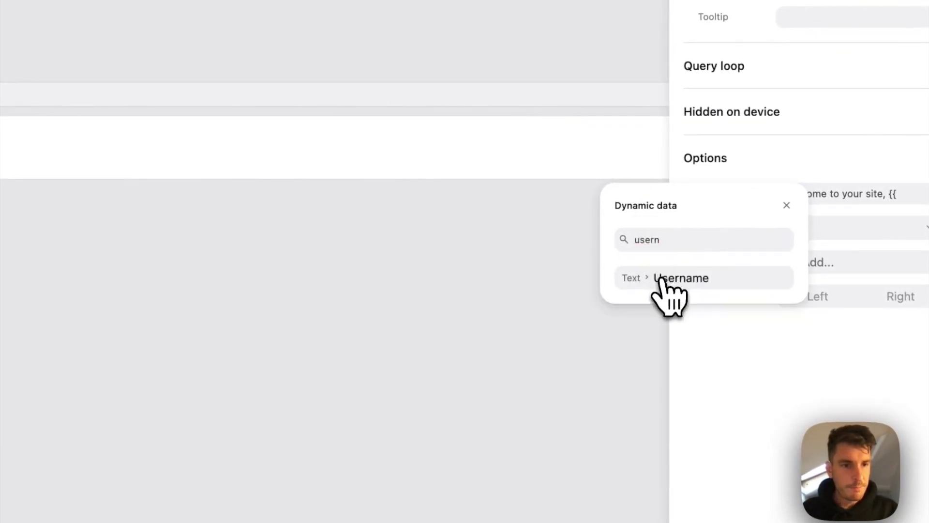
left_click(667, 279)
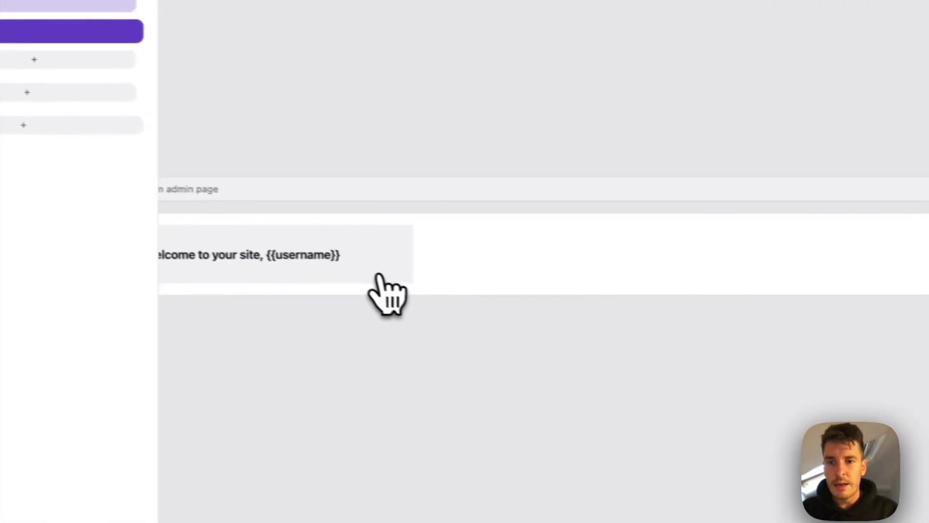
left_click(414, 281)
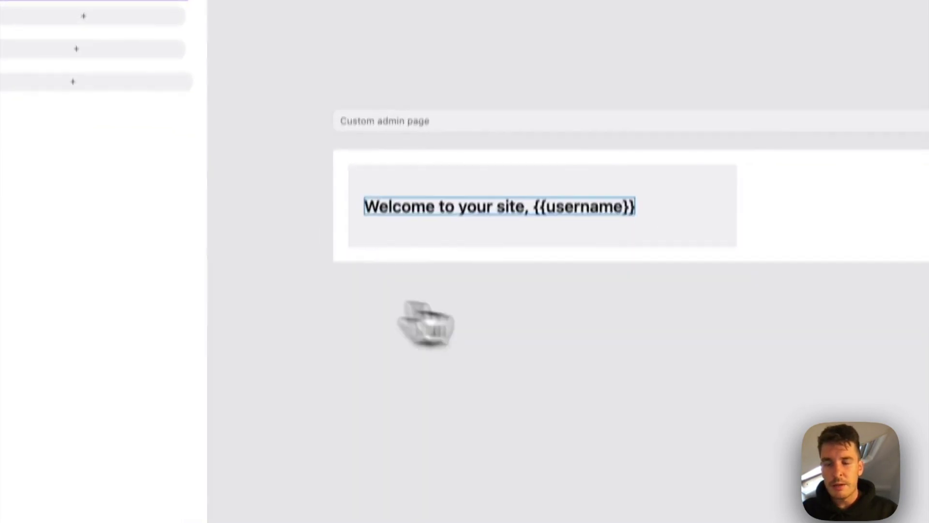
left_click(498, 193)
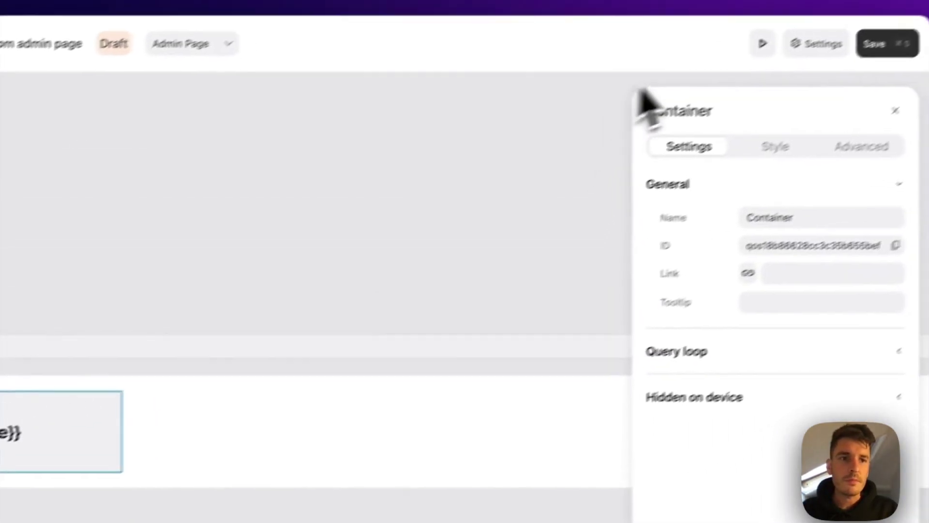
left_click(762, 43)
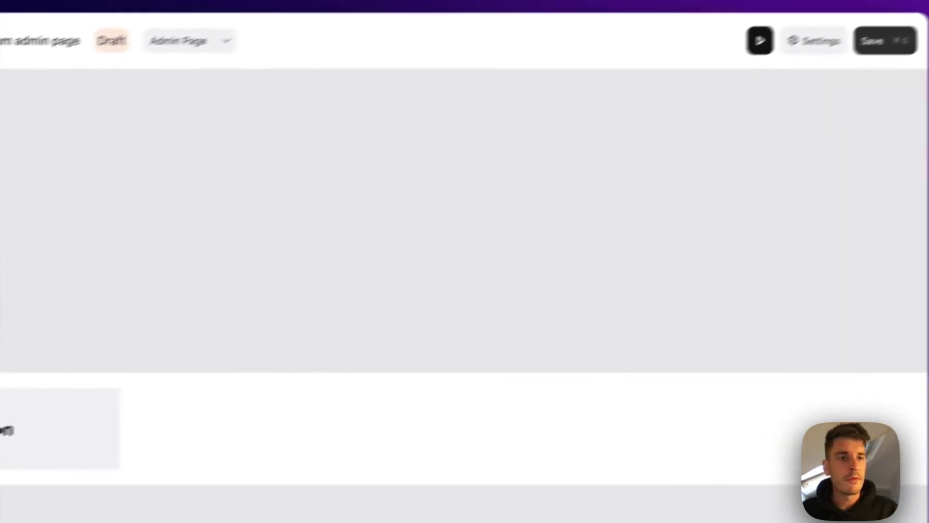
left_click(760, 41)
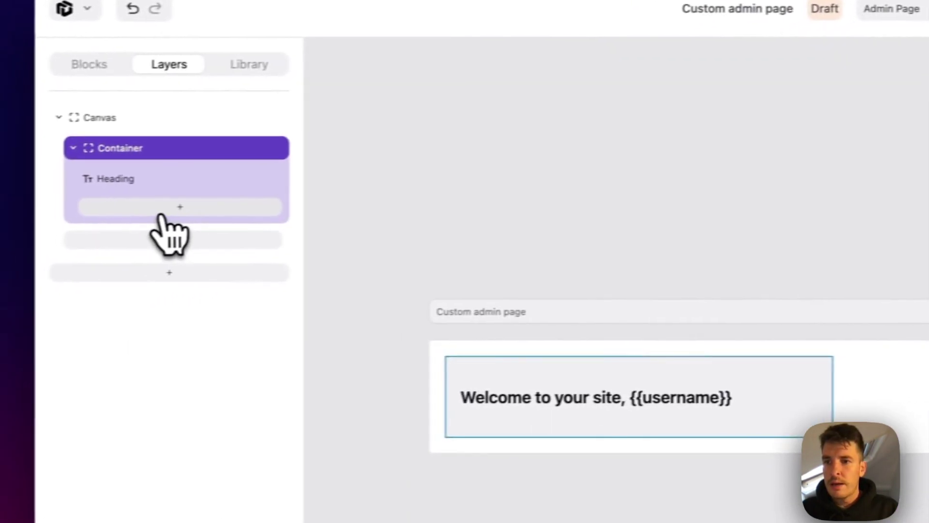
Add a Paragraph block below the welcome heading
left_click(185, 211)
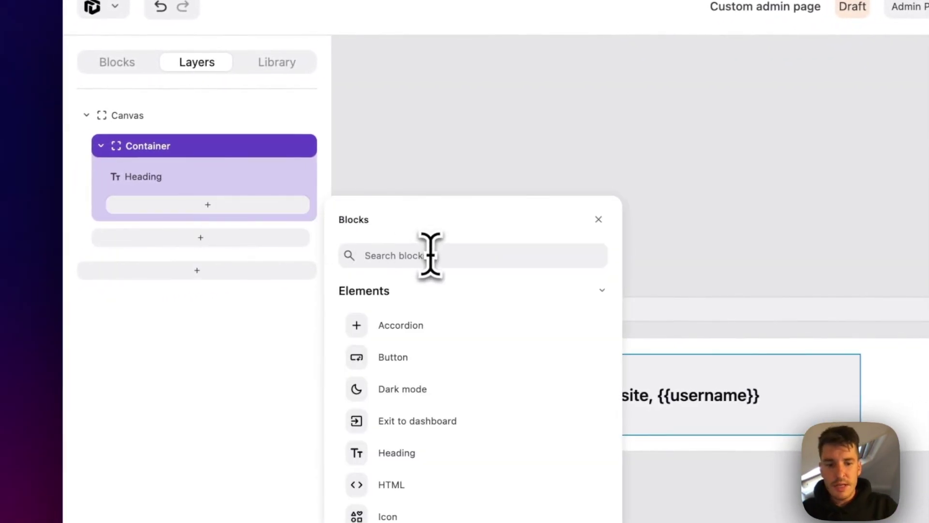
type("para")
left_click(455, 290)
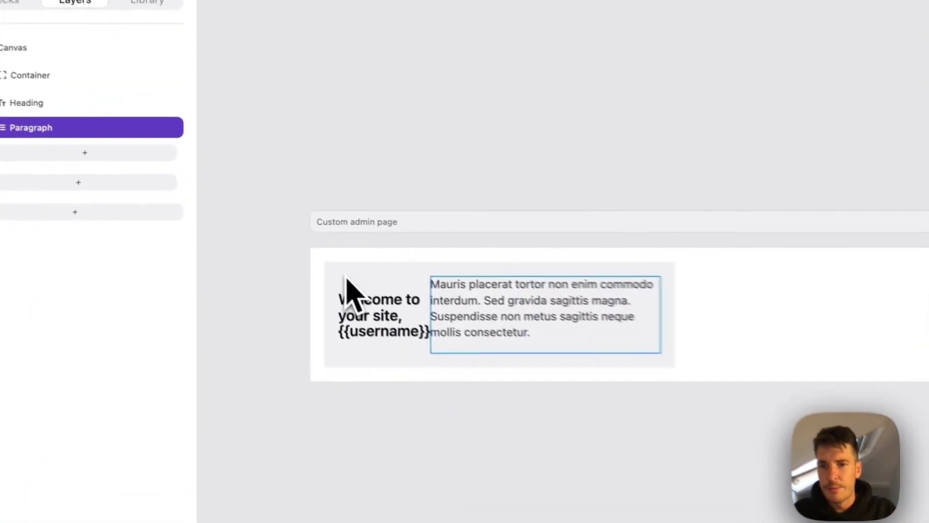
Set the container's layout type to Stack with vertical direction
left_click(278, 237)
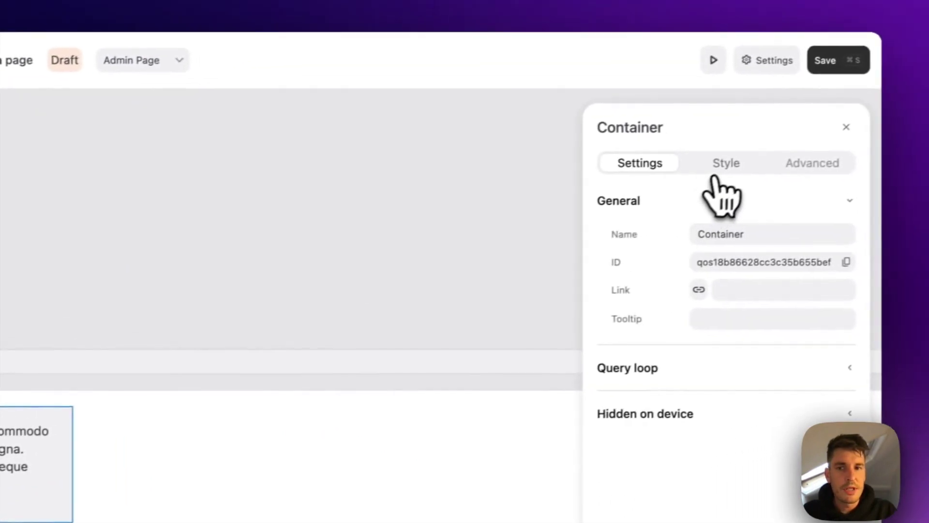
left_click(721, 170)
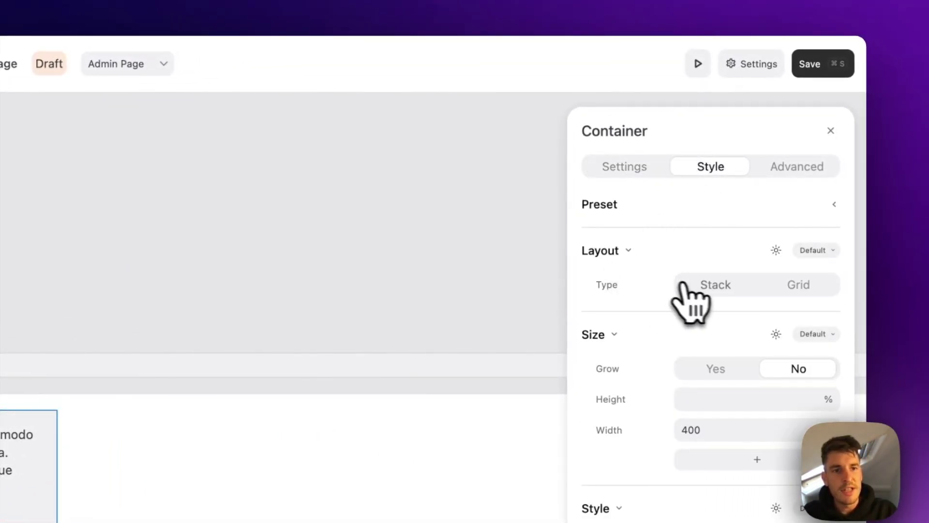
left_click(721, 287)
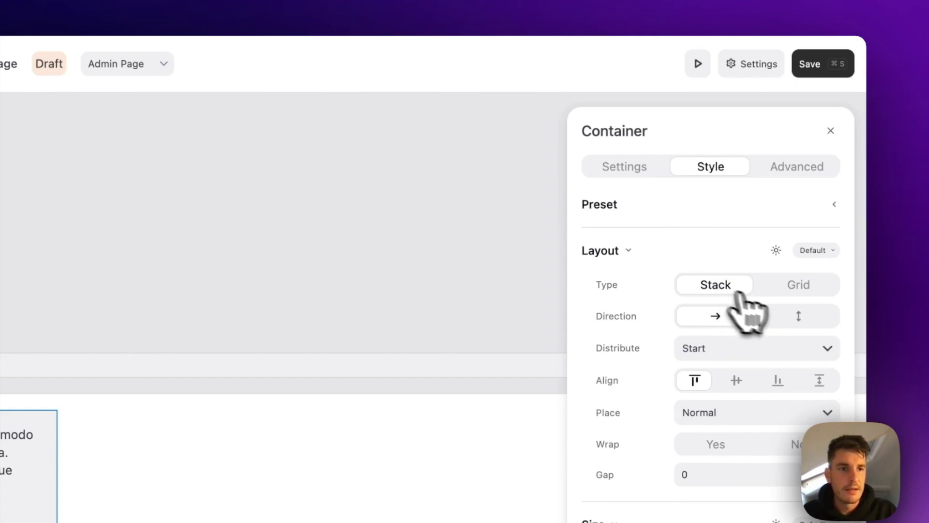
left_click(798, 317)
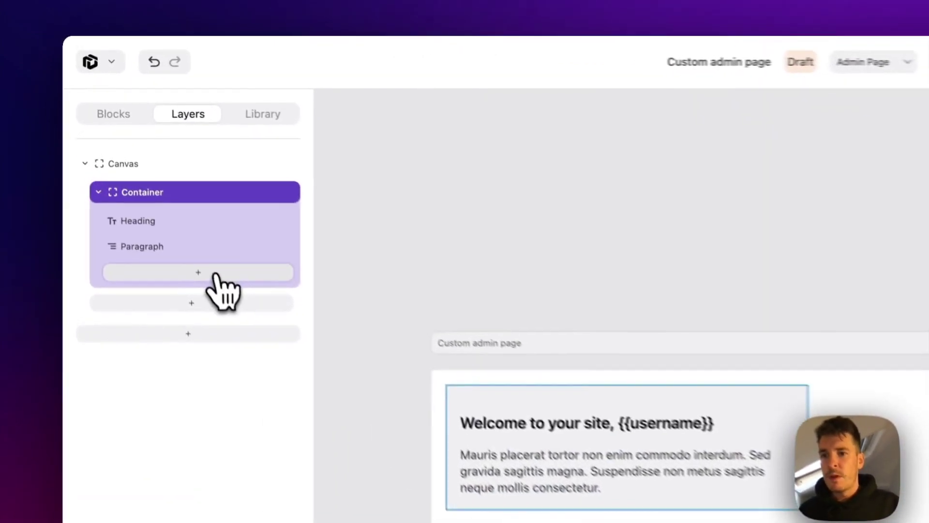
Add a 'Press me' Button block below the paragraph
left_click(159, 162)
left_click(411, 99)
type("button")
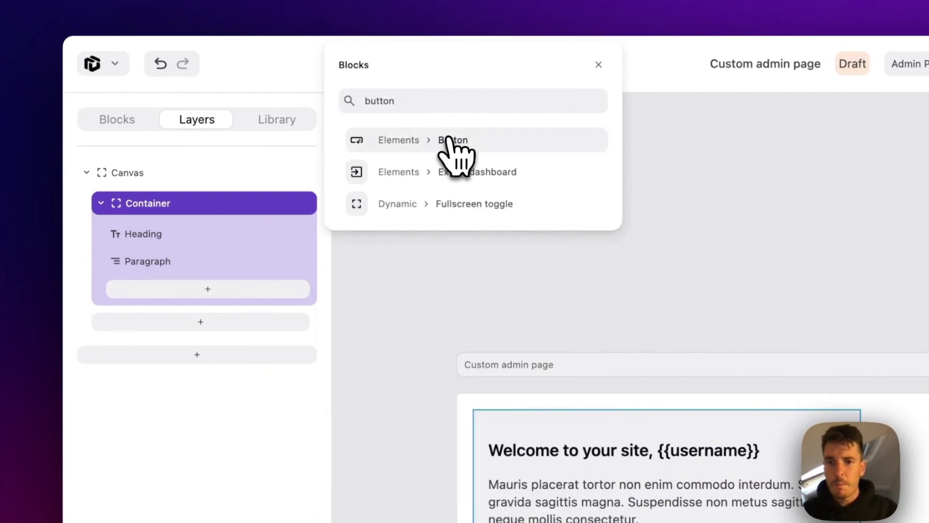
left_click(450, 140)
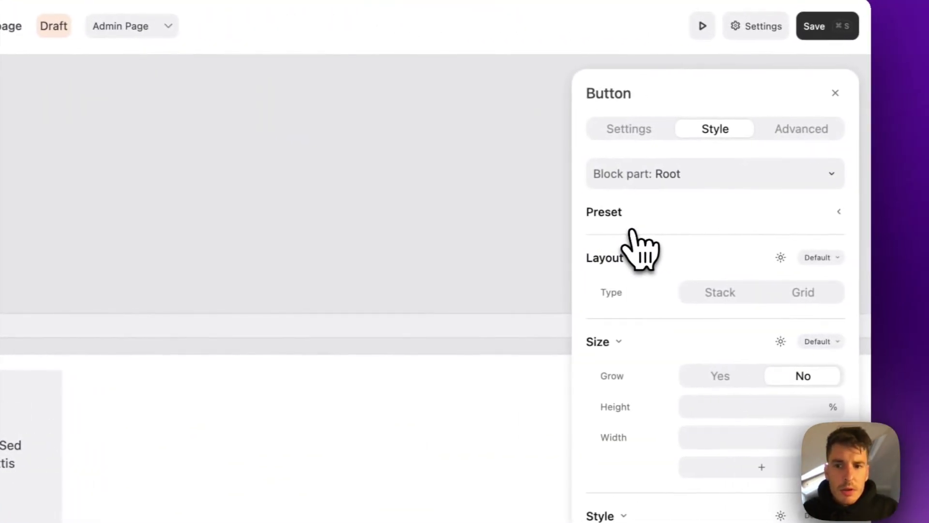
Give the button a bookmark icon from the icon chooser
left_click(619, 127)
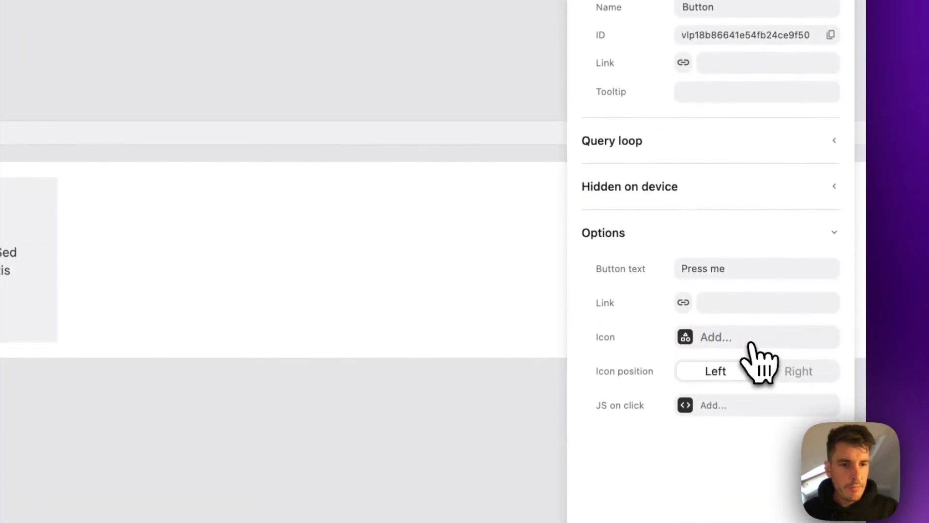
left_click(760, 340)
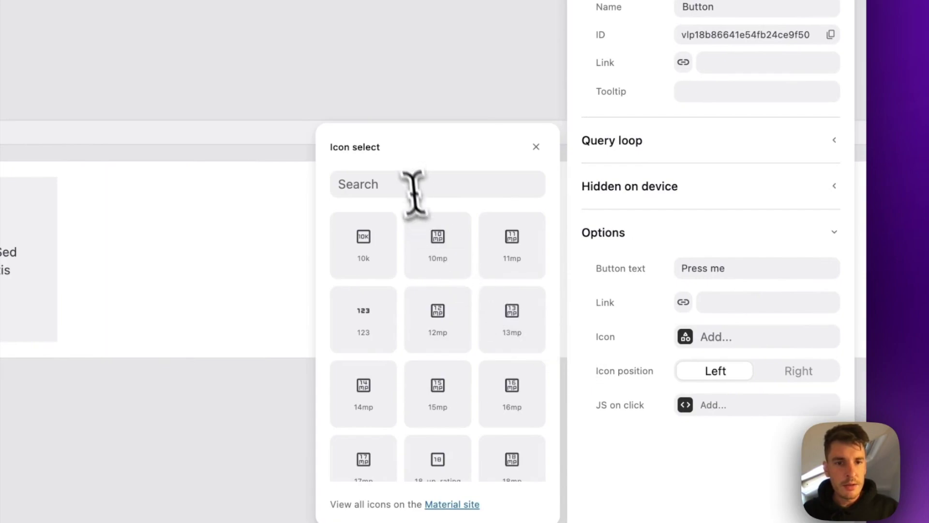
type("libr")
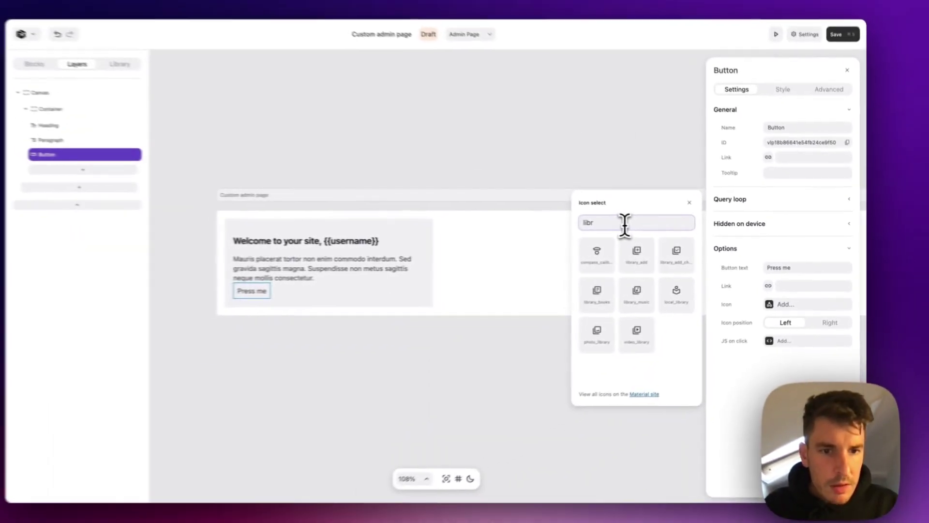
double_click(622, 227)
type("book")
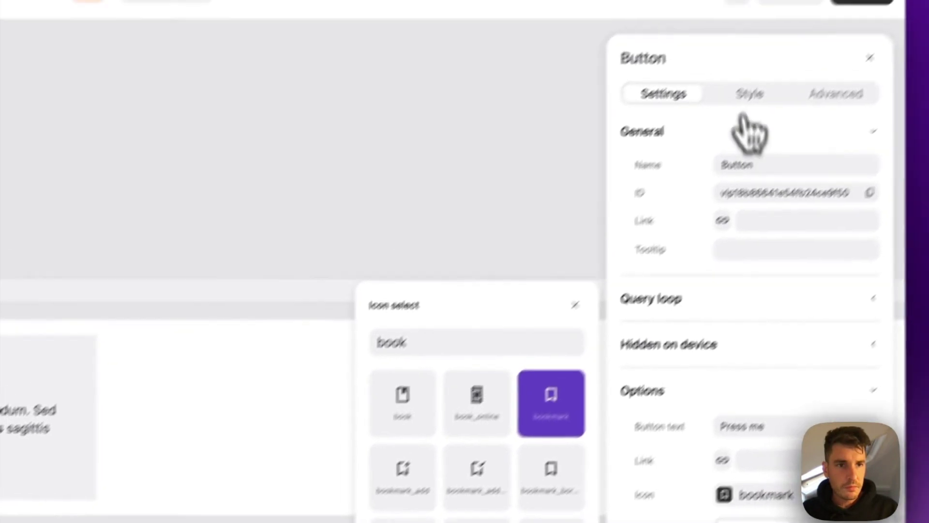
left_click(747, 95)
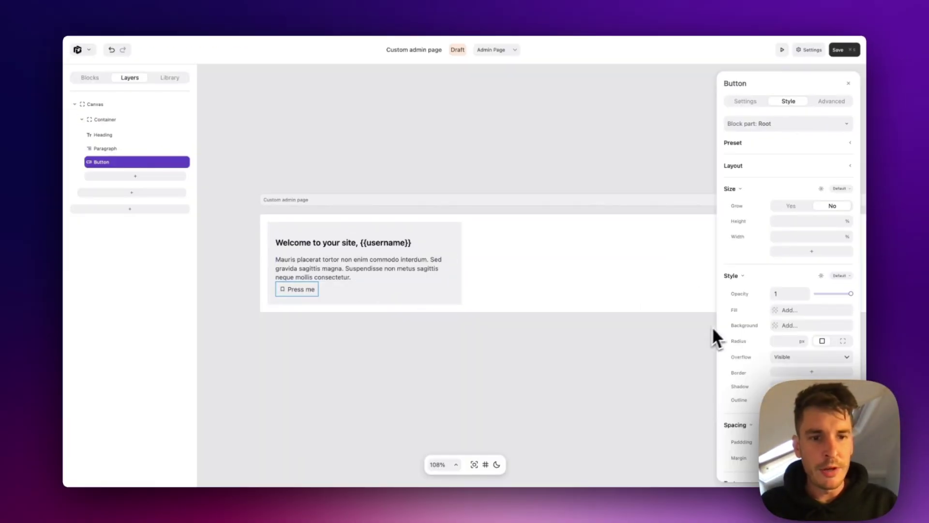
Target the button's Icon part and give it S padding
scroll(764, 327, "down", 2)
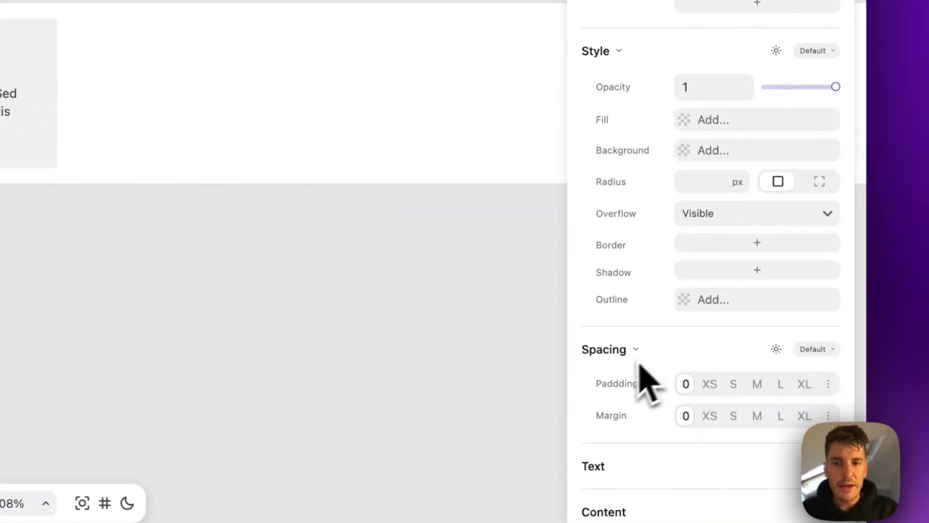
scroll(624, 271, "up", 3)
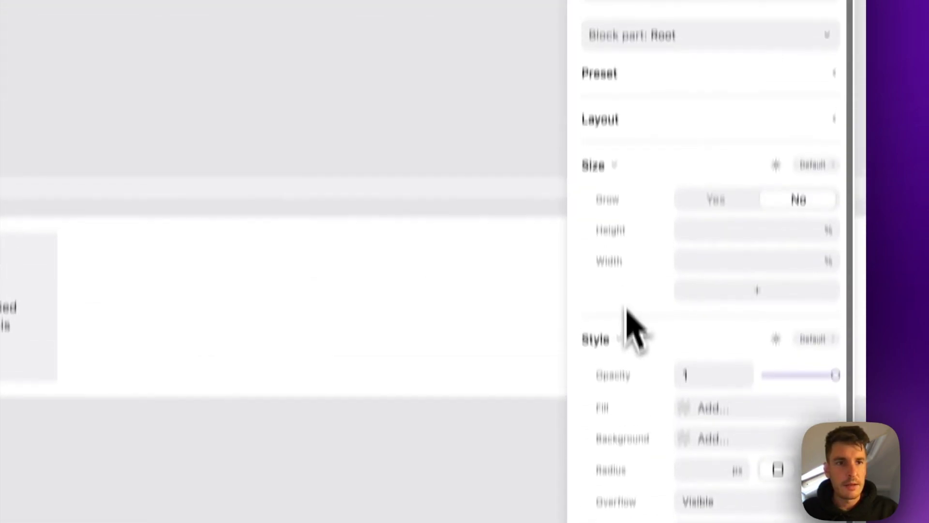
left_click(724, 124)
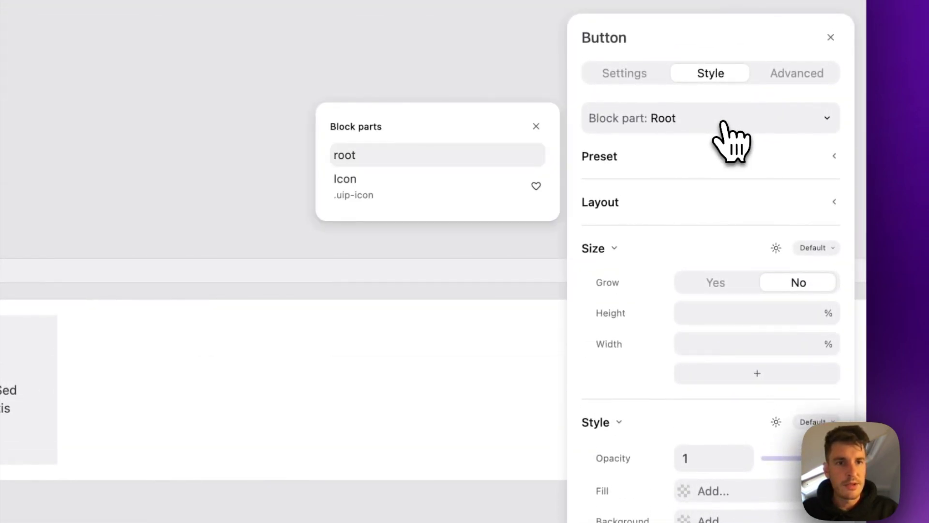
left_click(413, 214)
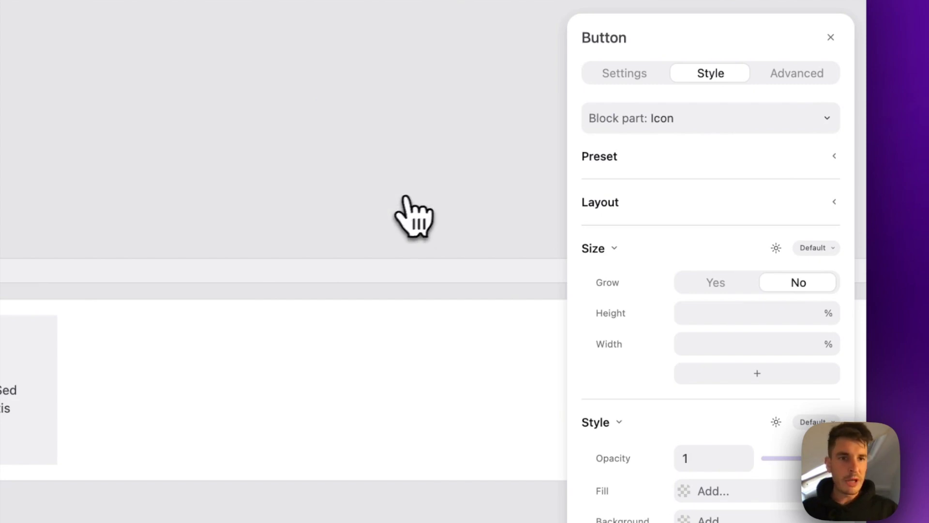
scroll(643, 310, "down", 1)
scroll(643, 305, "down", 5)
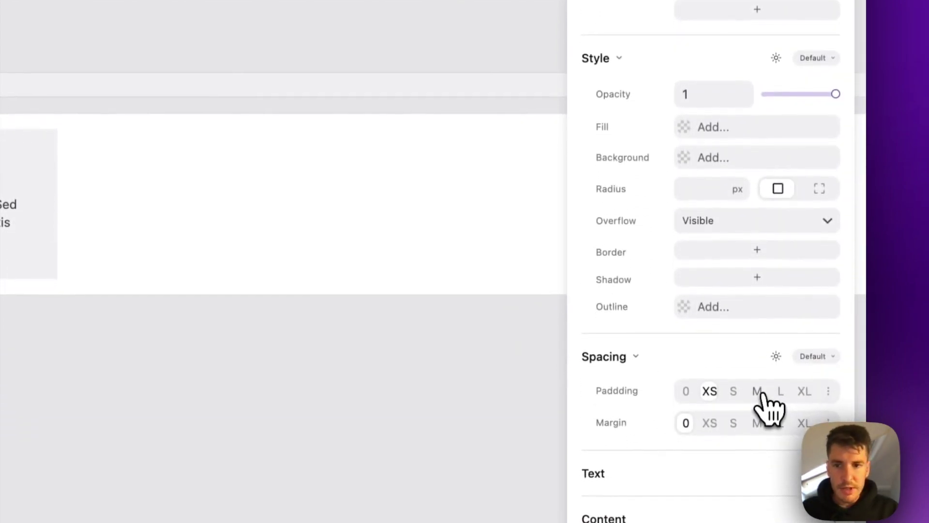
left_click(757, 389)
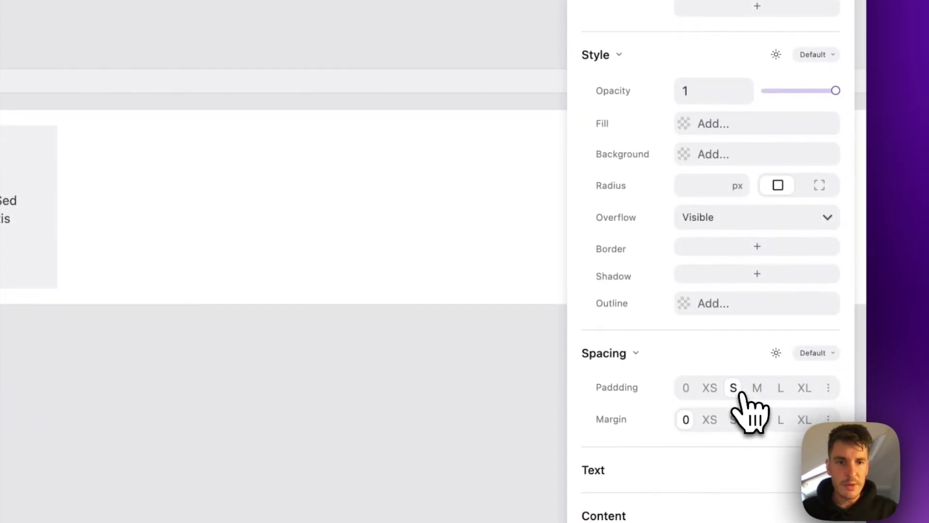
Fill the icon with --uip-color-base-2 and give it an 8 px radius
left_click(726, 125)
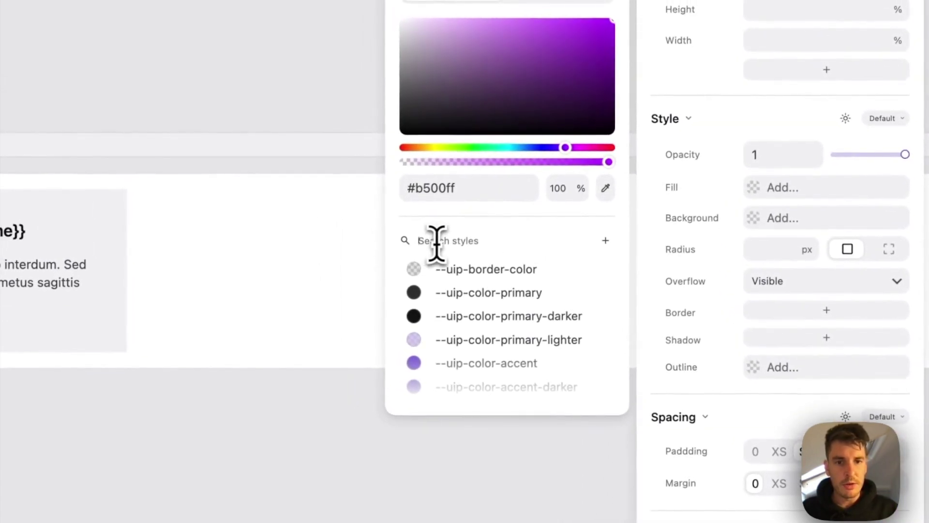
left_click(435, 240)
type("base")
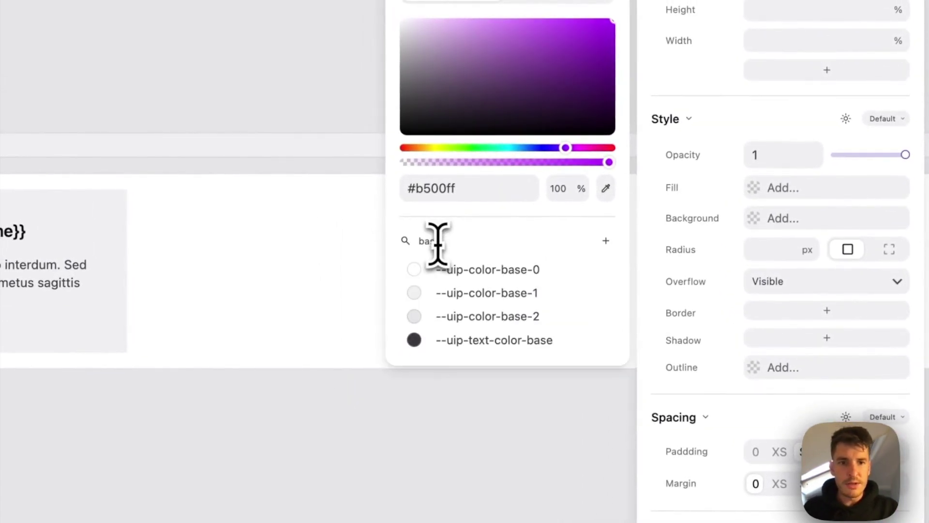
left_click(496, 301)
left_click(500, 315)
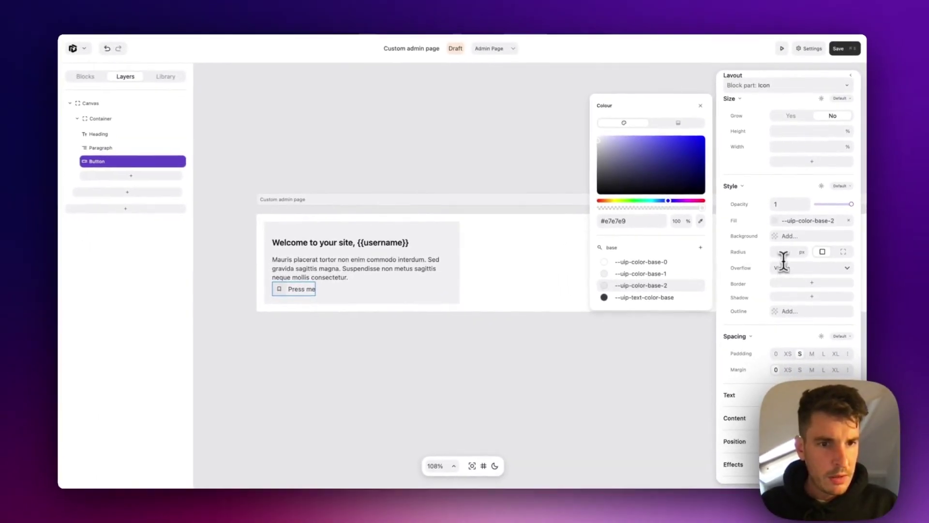
left_click(764, 249)
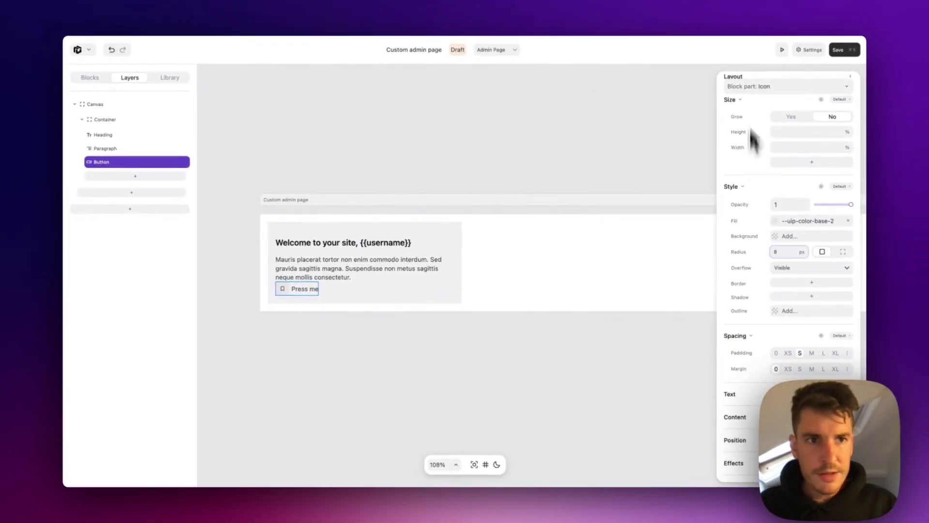
Lay out the button's icon and label as a Stack with a 16 px gap
left_click(783, 50)
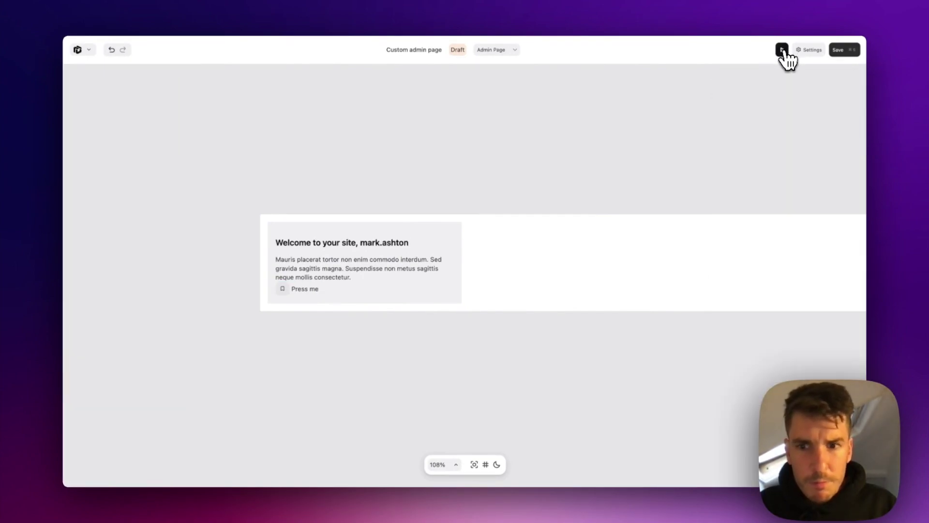
left_click(783, 50)
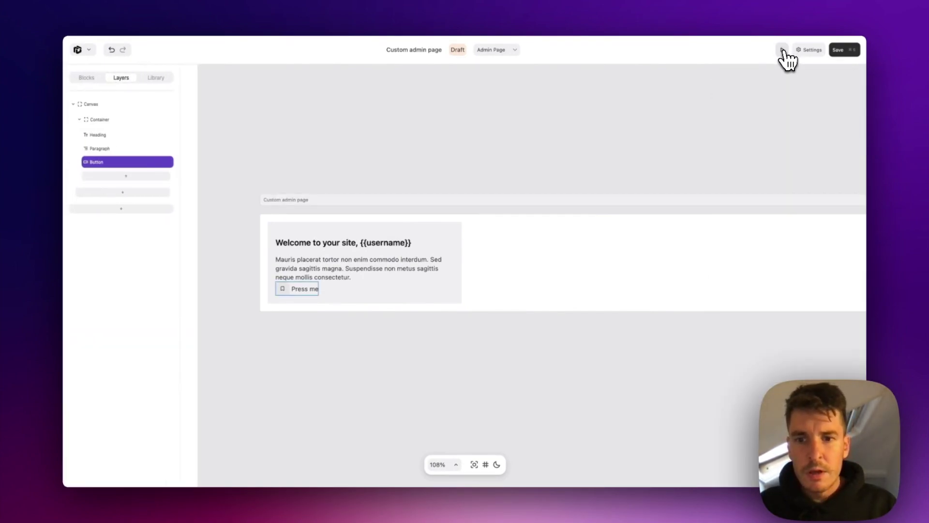
left_click(306, 290)
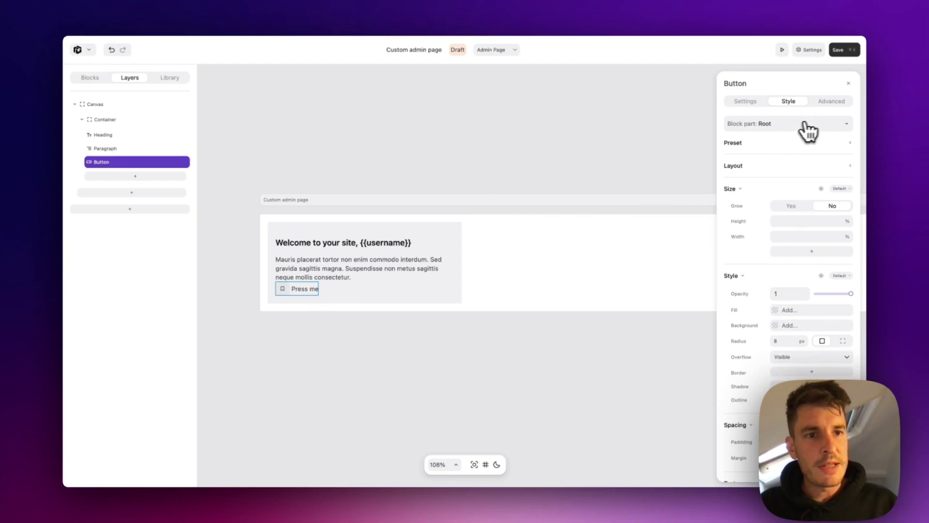
left_click(735, 166)
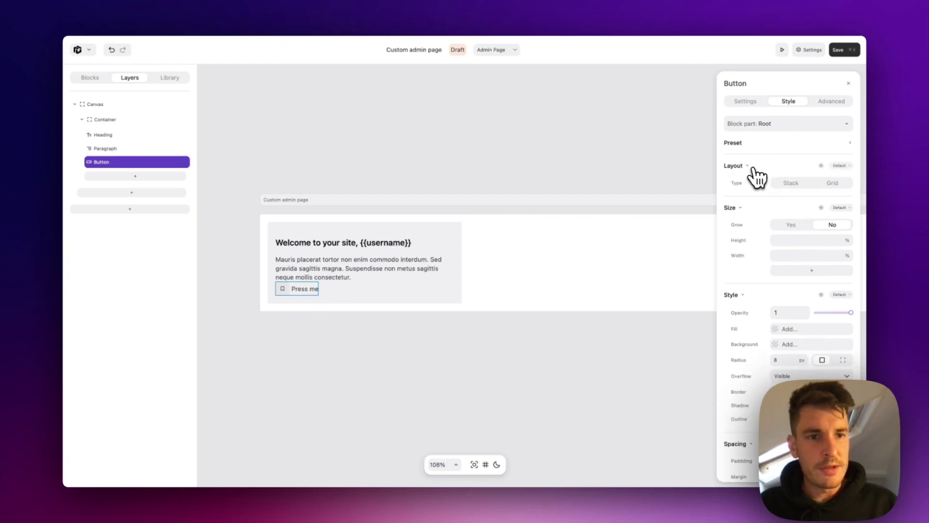
left_click(793, 183)
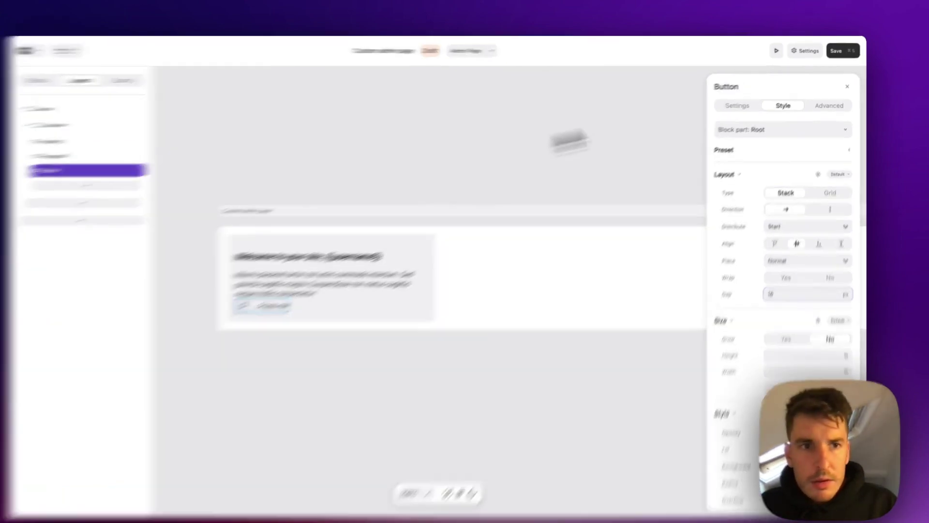
Change the button text from 'Press me' to 'Help docs'
left_click(746, 102)
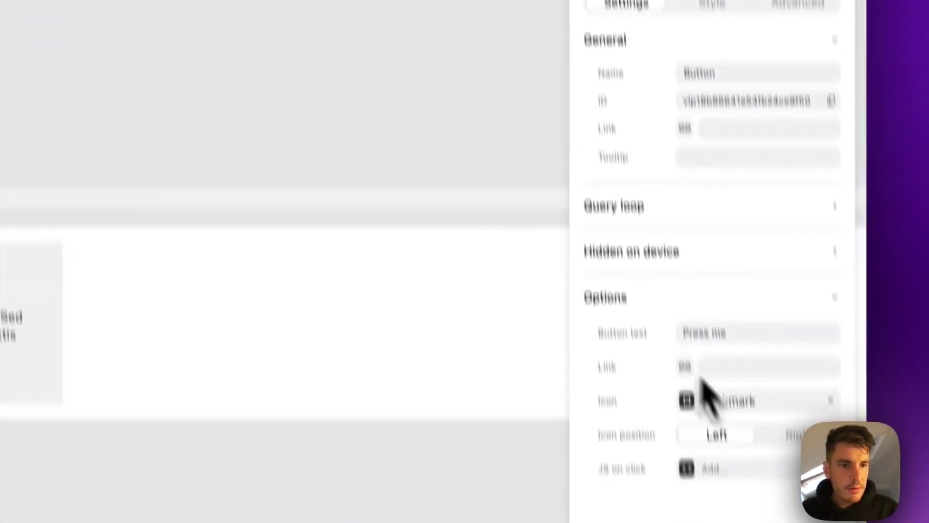
triple_click(717, 333)
type("Help docs")
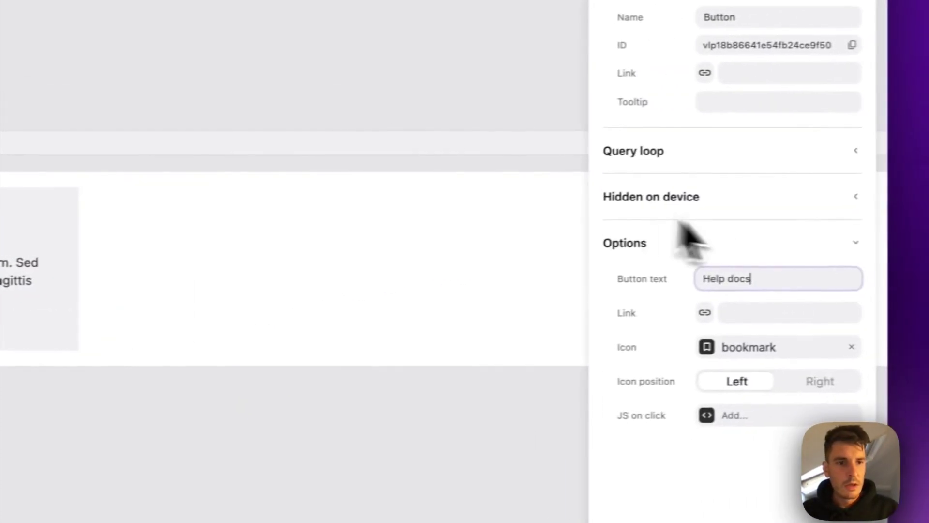
left_click(784, 319)
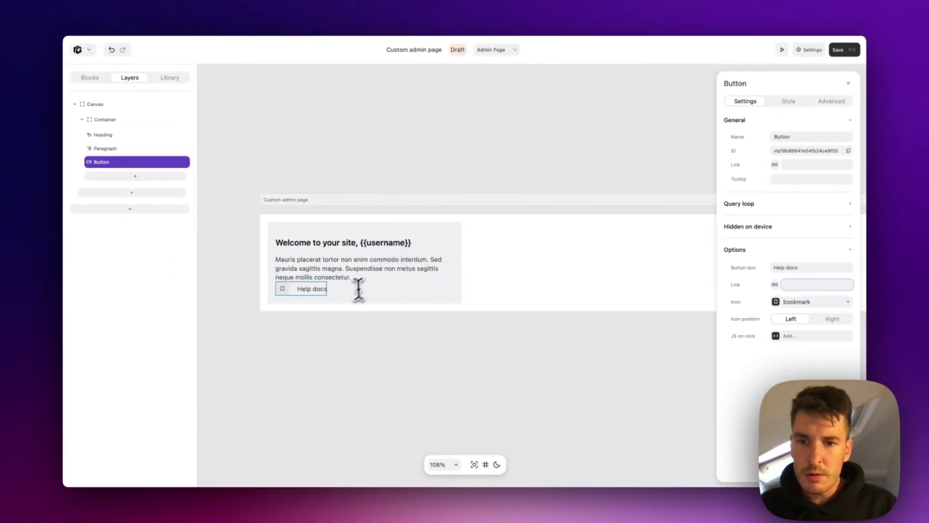
left_click(455, 242)
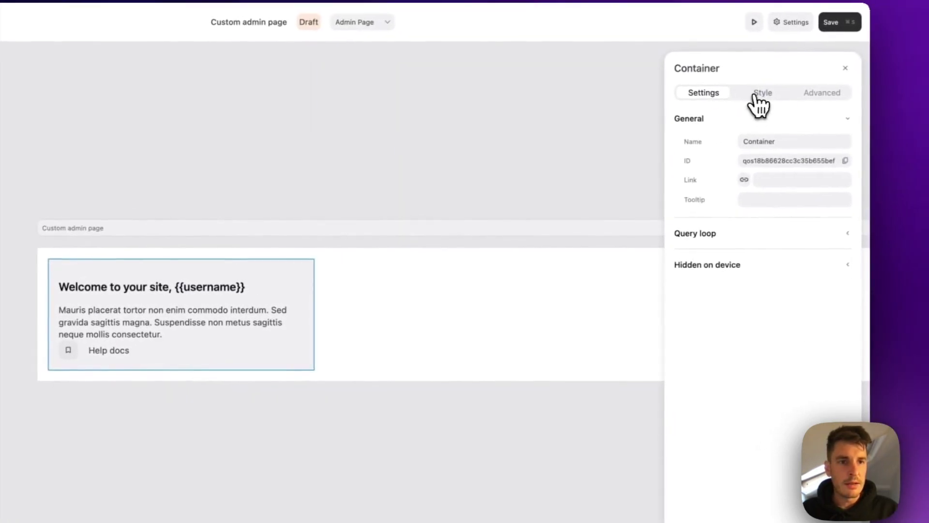
Set the container's layout gap to 16 px and leave the welcome heading's margin at 0
left_click(757, 95)
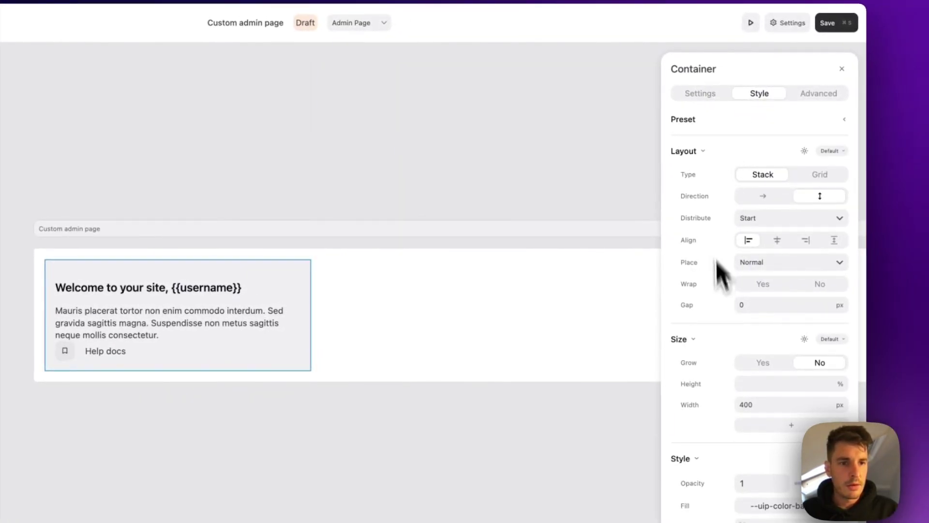
type("16")
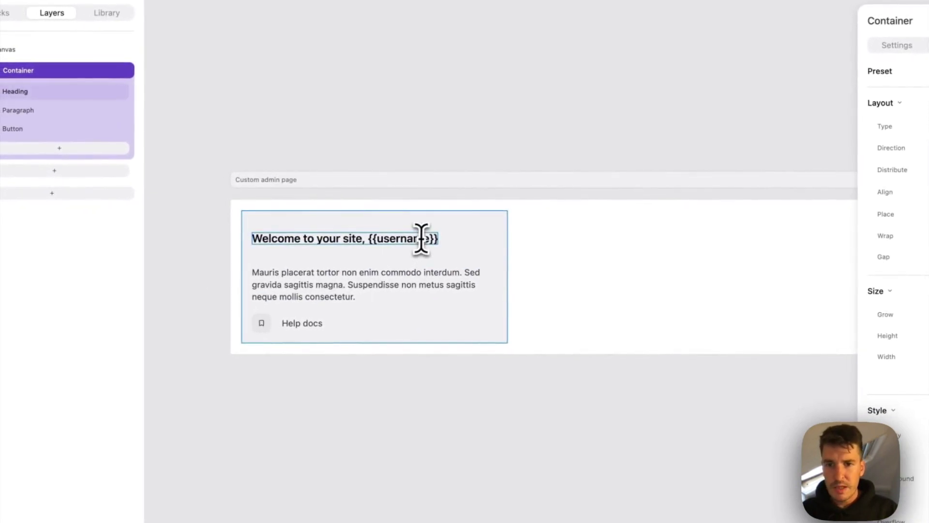
left_click(421, 238)
scroll(868, 316, "down", 4)
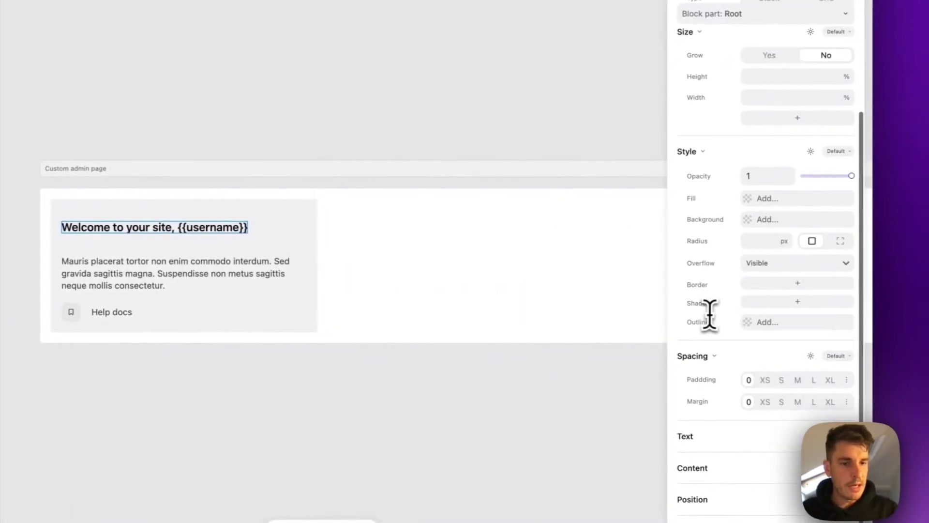
left_click(763, 401)
left_click(748, 402)
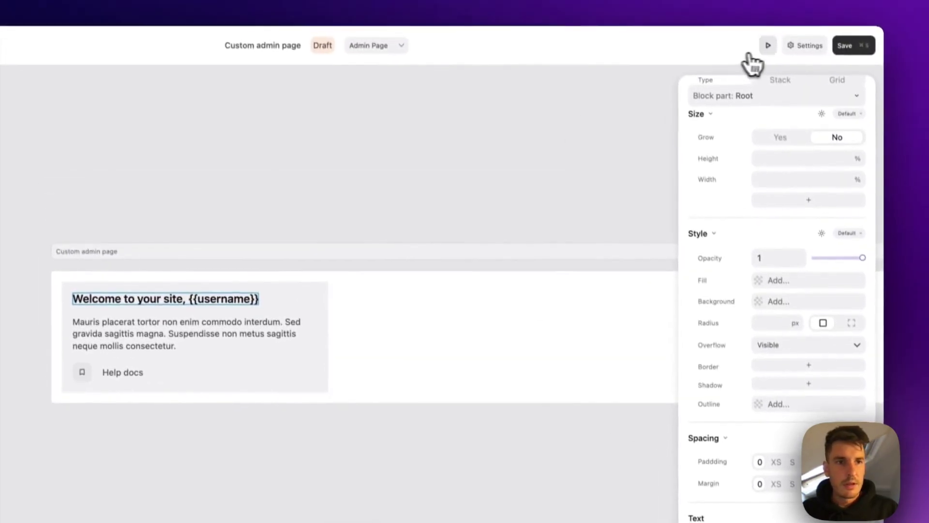
left_click(768, 49)
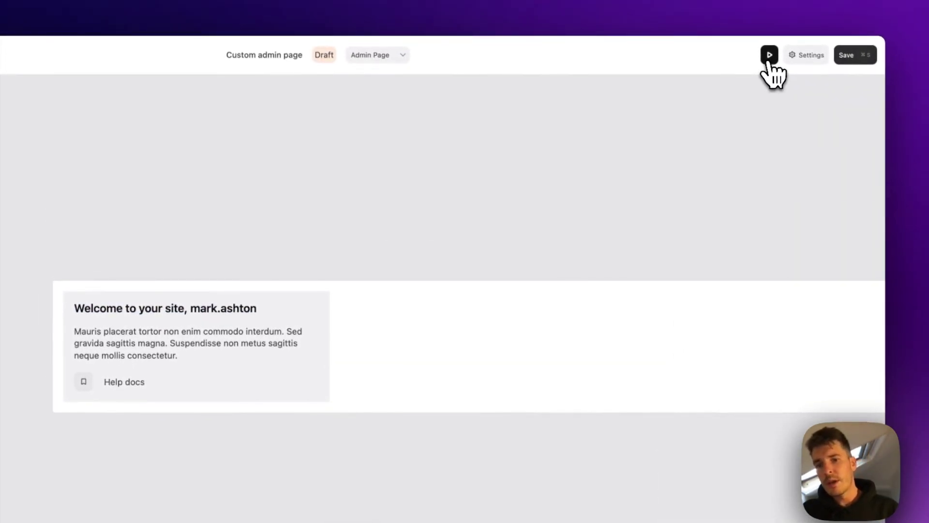
left_click(768, 60)
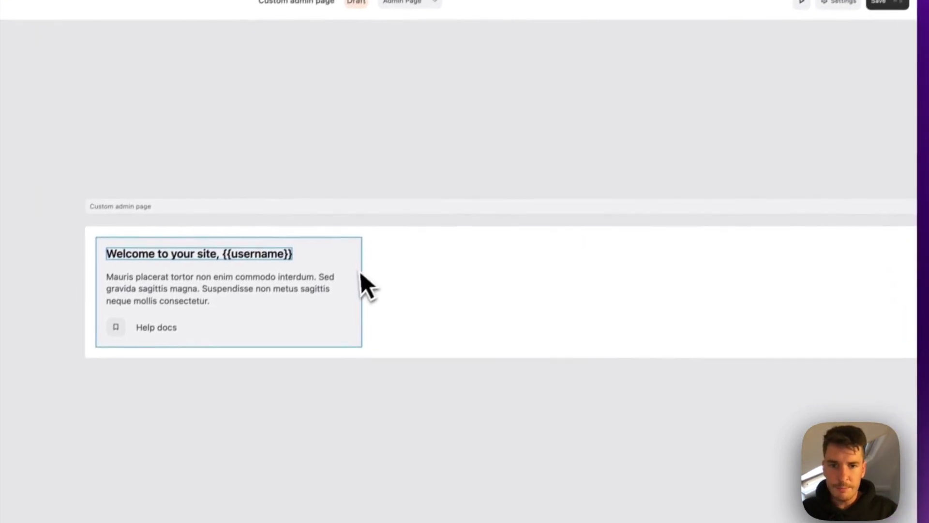
Select the welcome card container and preview it with live user data, then return to editing
left_click(326, 327)
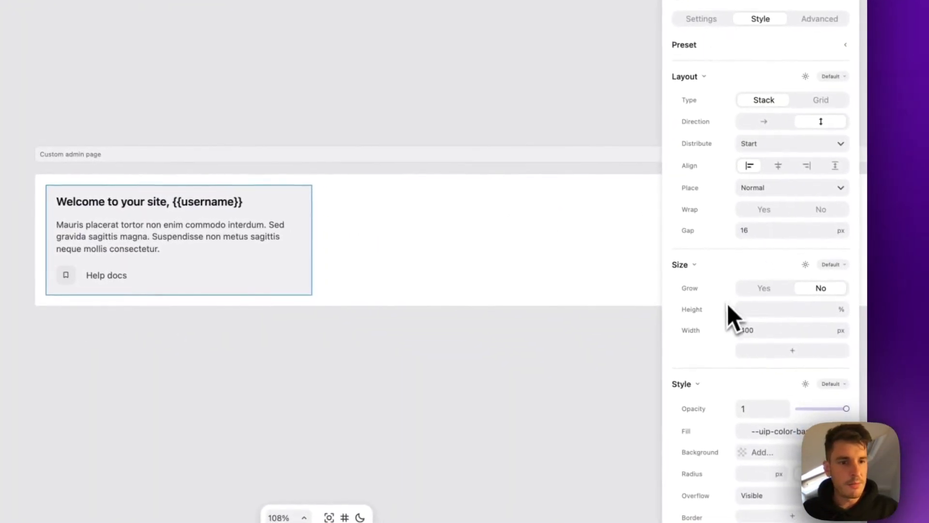
scroll(718, 316, "down", 1)
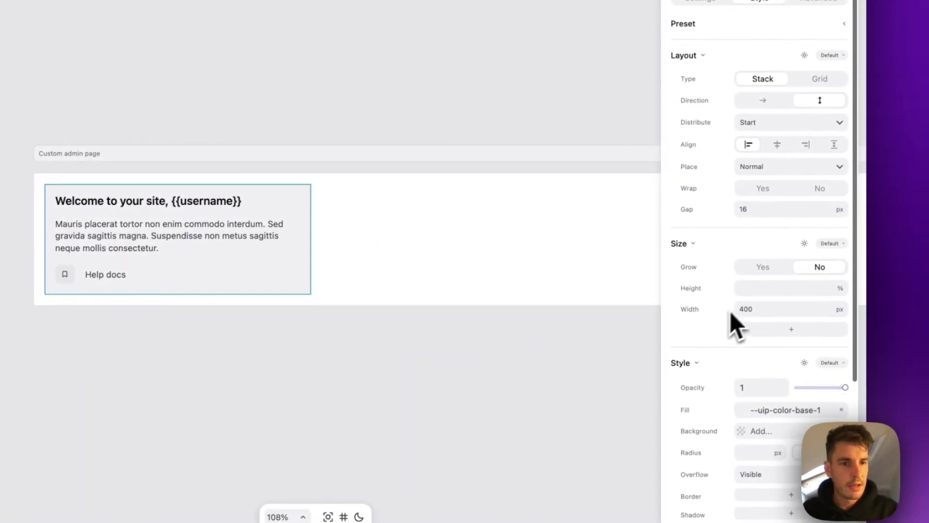
right_click(718, 353)
key("Escape")
scroll(718, 353, "down", 4)
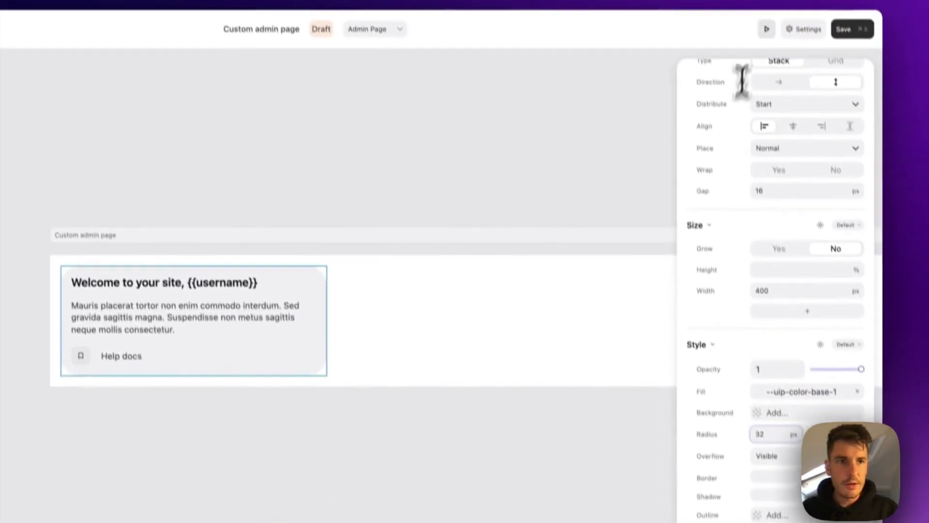
left_click(765, 28)
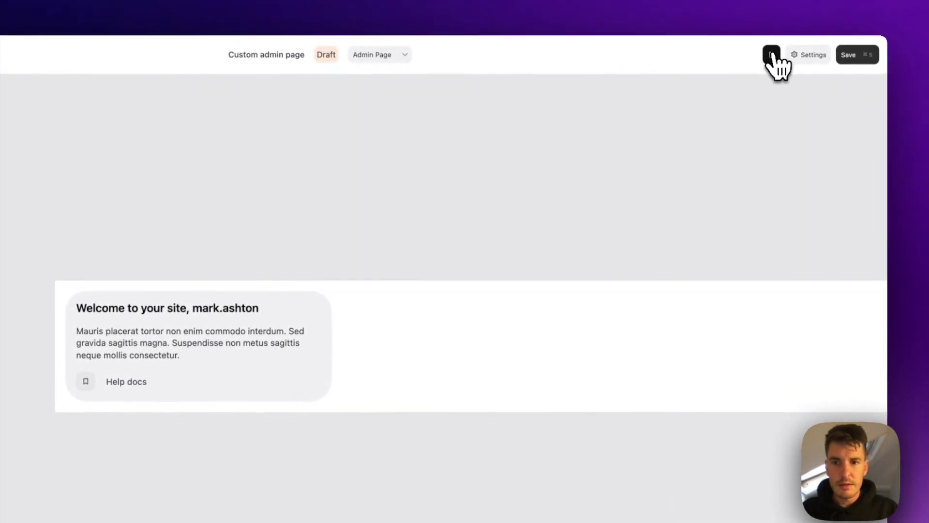
left_click(772, 55)
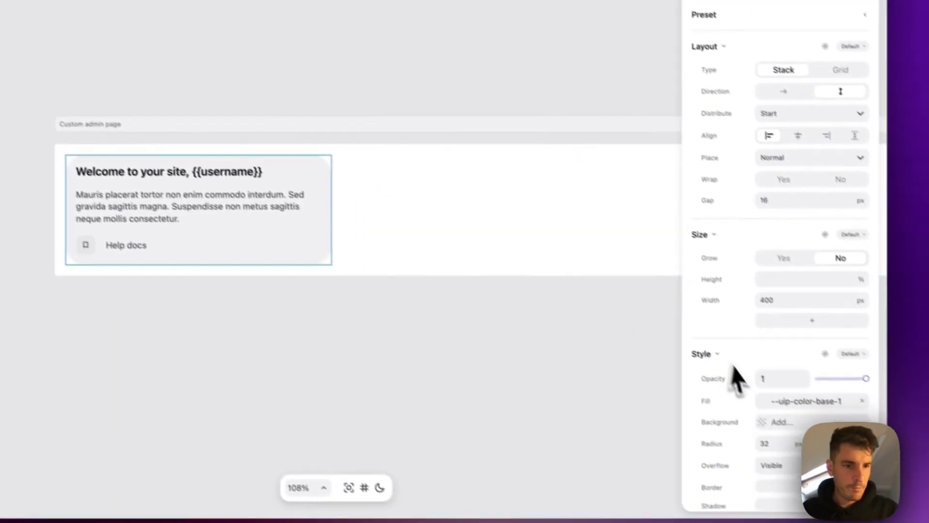
Raise the welcome card container's inner padding from M to L
left_click(749, 427)
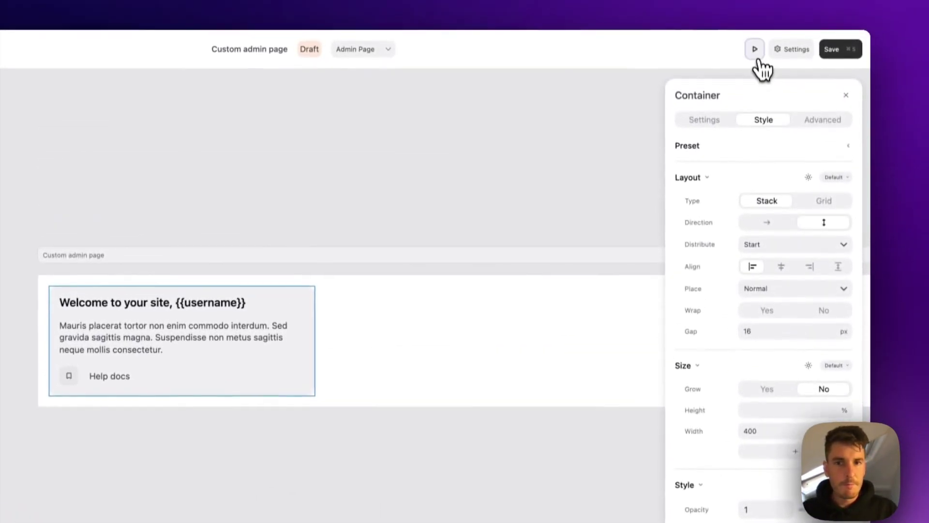
left_click(755, 55)
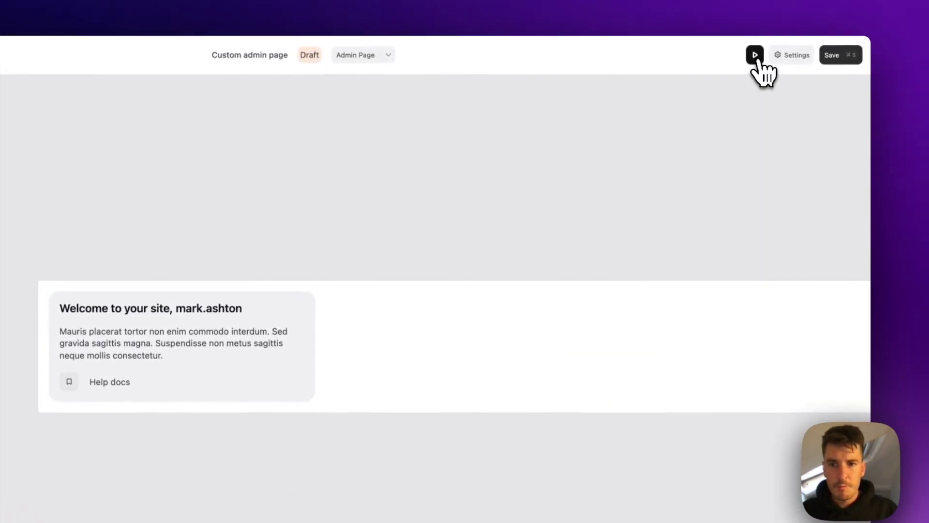
left_click(756, 57)
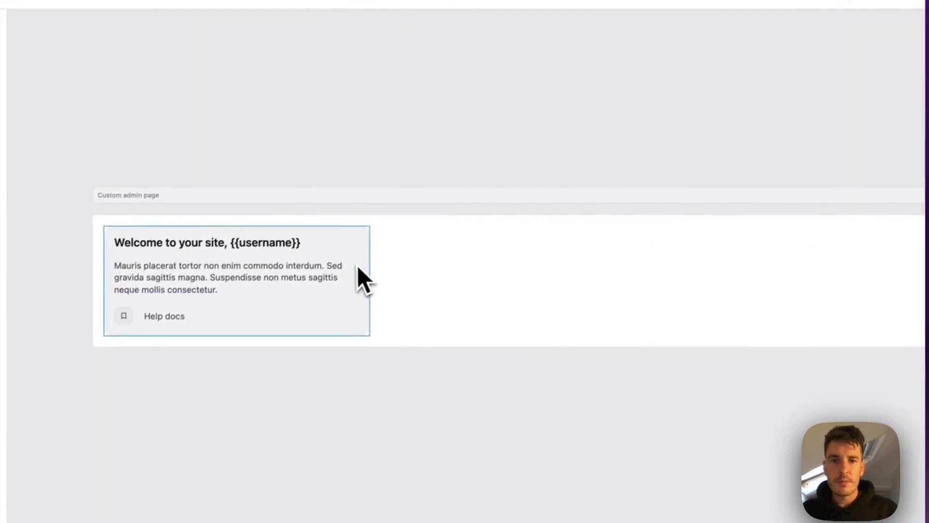
scroll(777, 379, "down", 5)
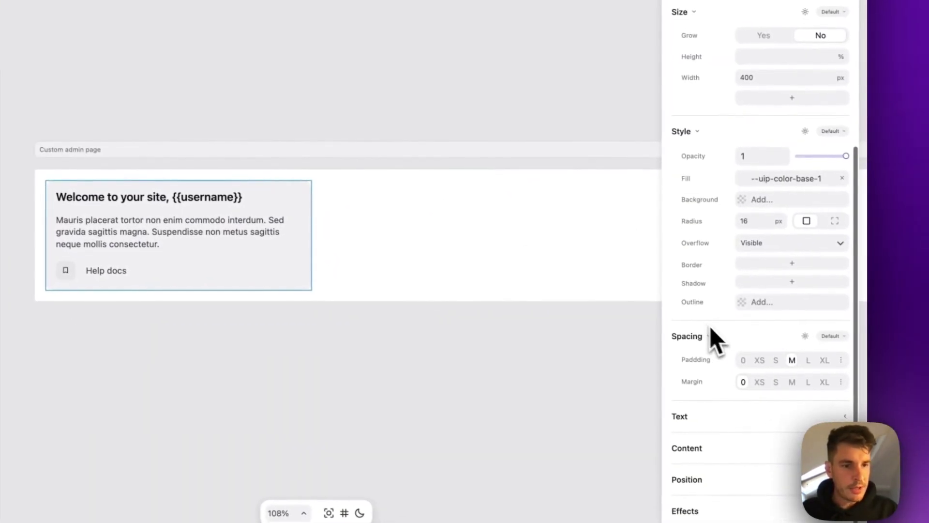
left_click(806, 359)
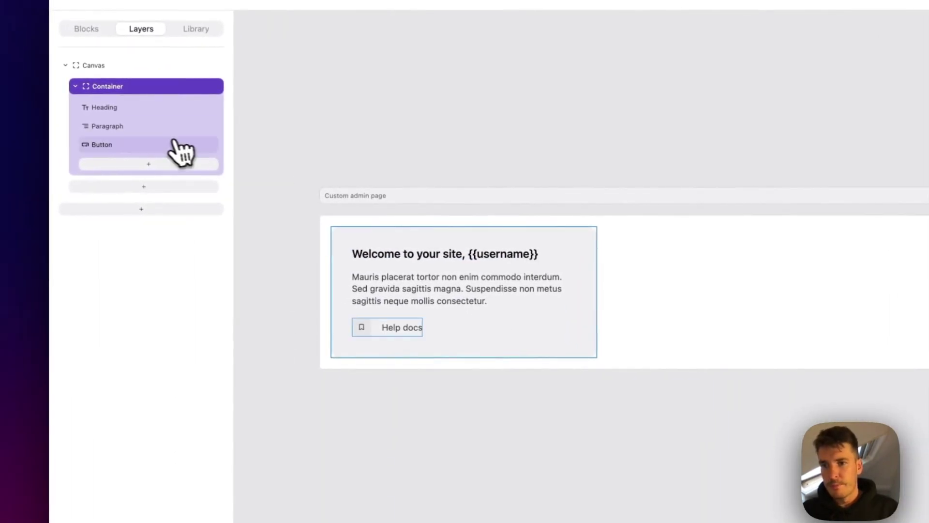
left_click(171, 144)
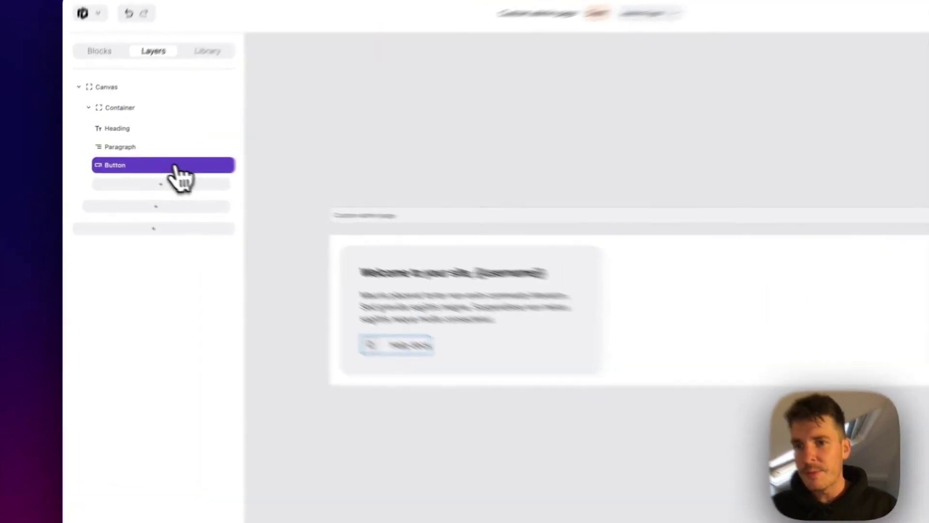
Duplicate the Help docs button as a second 'View posts' link, then select the outer canvas
right_click(142, 163)
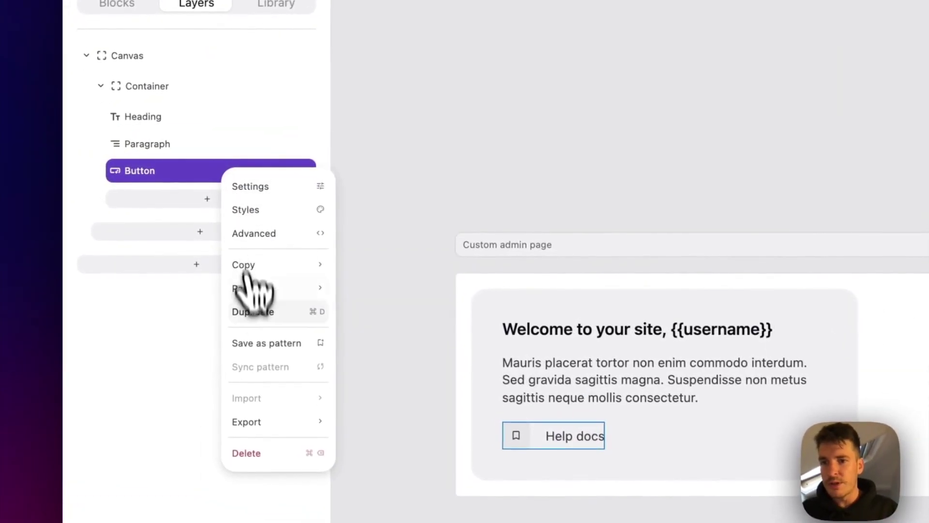
left_click(157, 231)
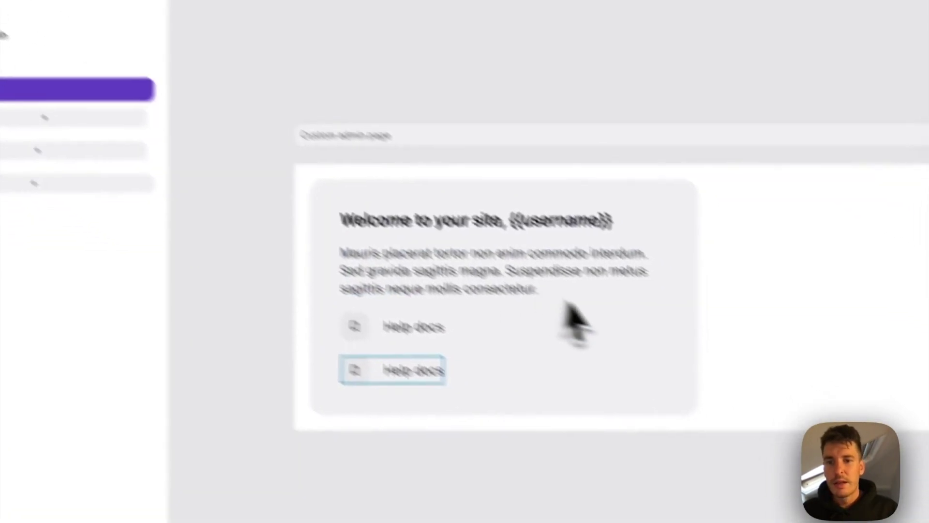
left_click(774, 465)
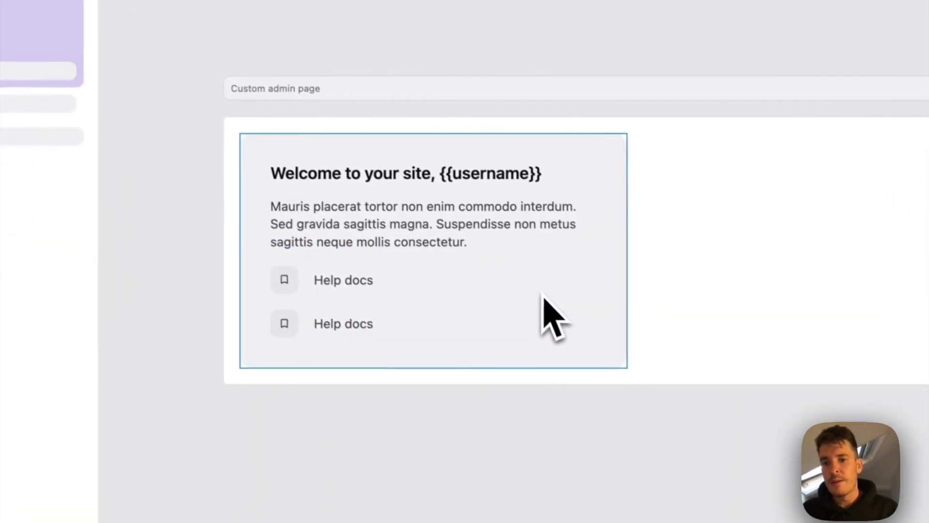
left_click(346, 317)
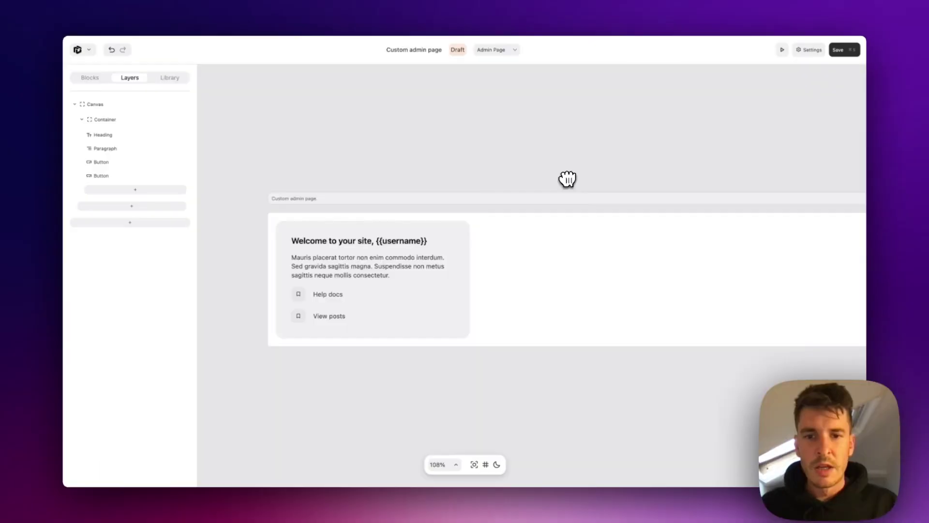
left_click(561, 232)
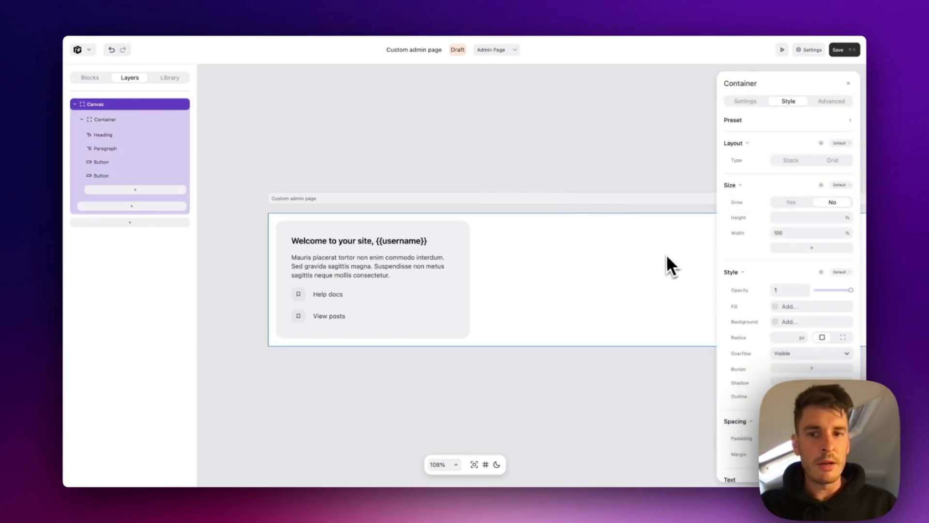
scroll(769, 300, "down", 3)
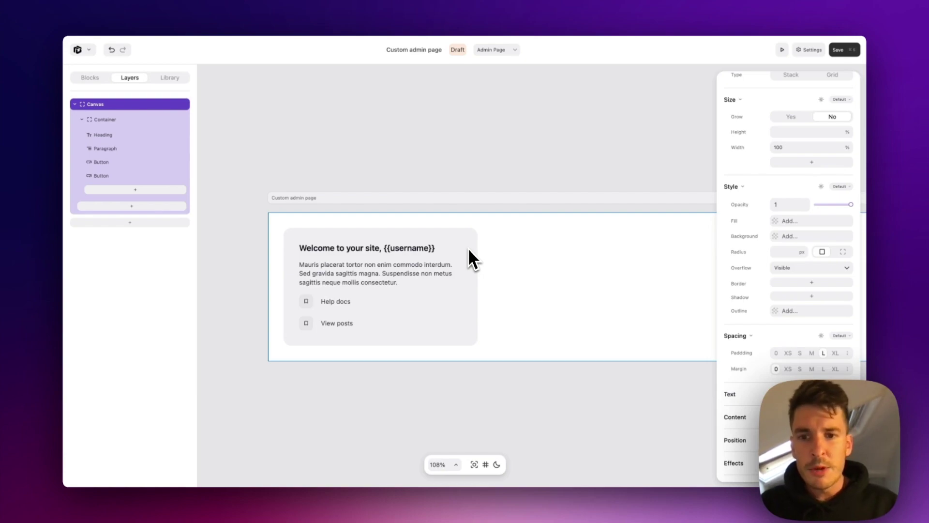
Add the uip-dark-mode class to the welcome card container in its Advanced settings
left_click(465, 246)
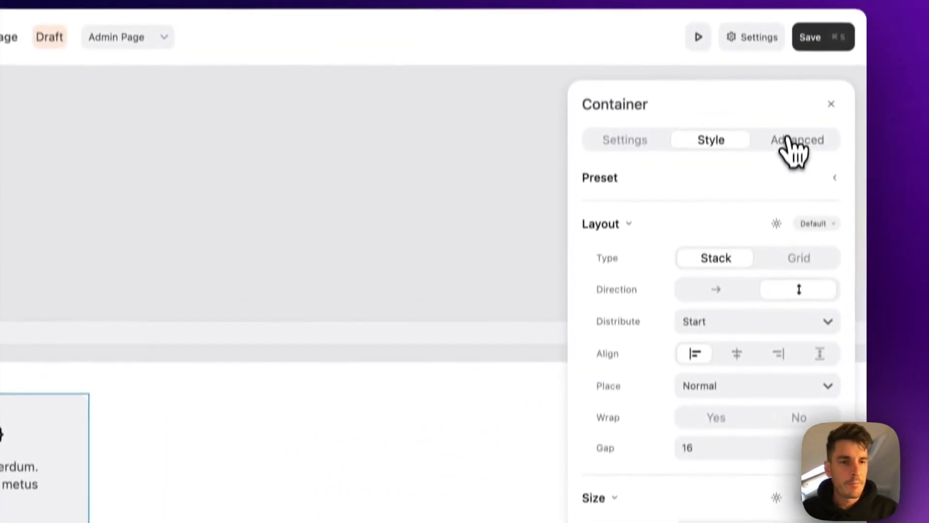
left_click(835, 39)
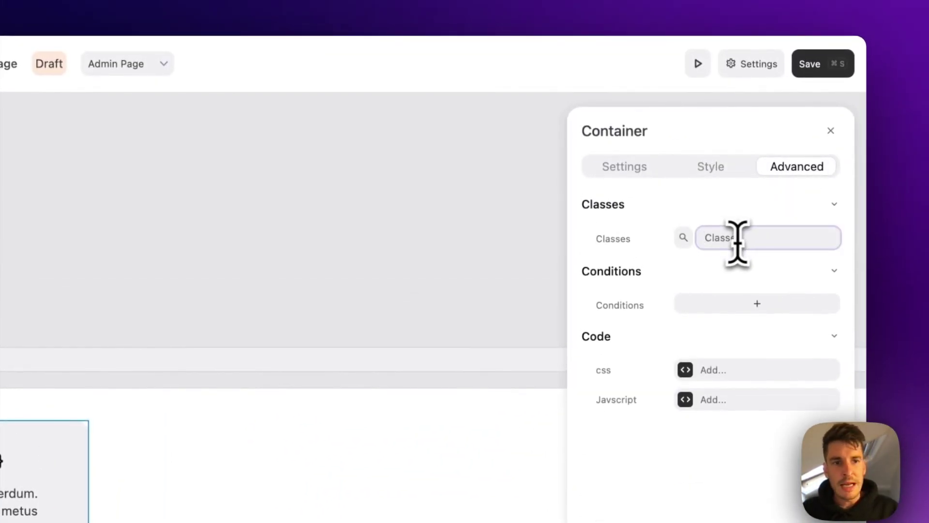
type("dark-mode")
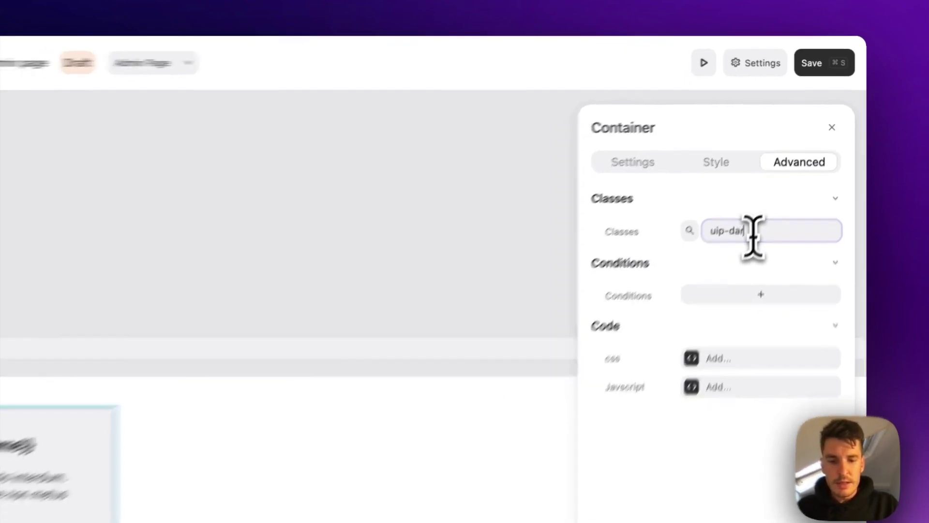
key("Return")
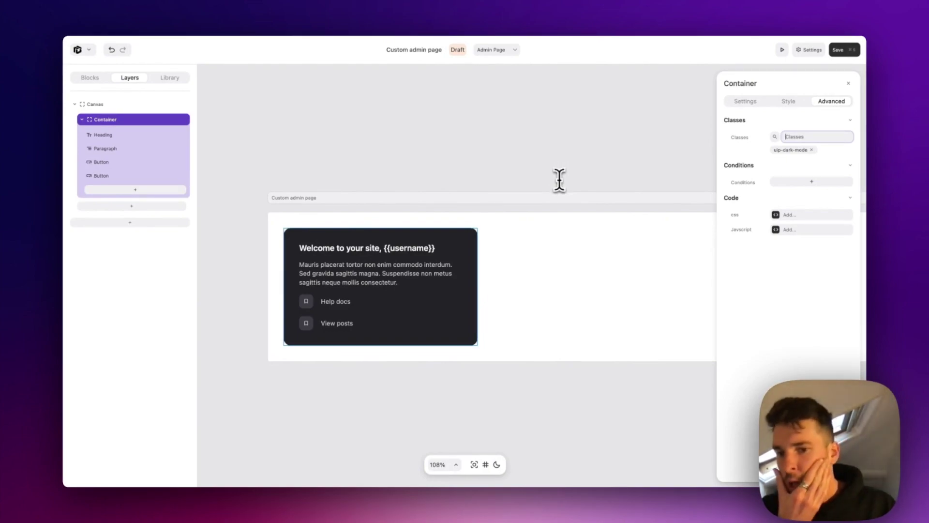
scroll(548, 170, "down", 3)
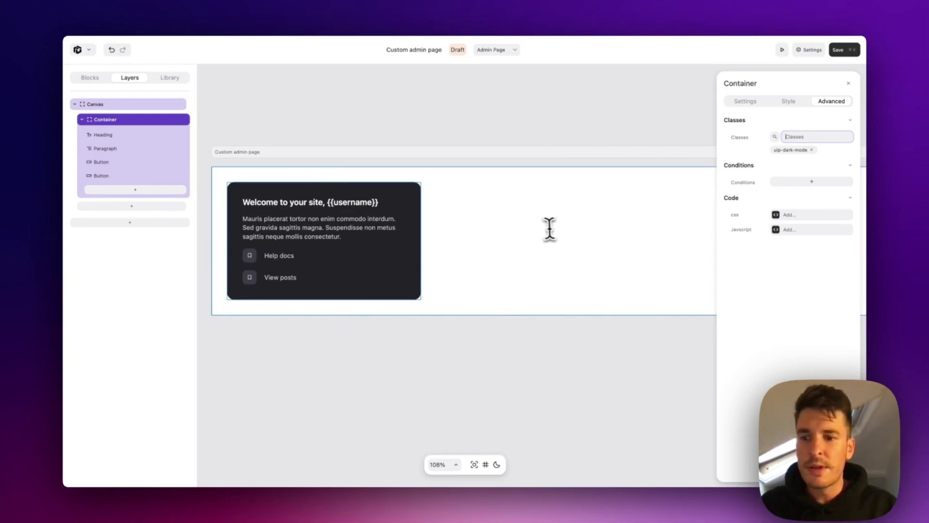
scroll(547, 228, "left", 2)
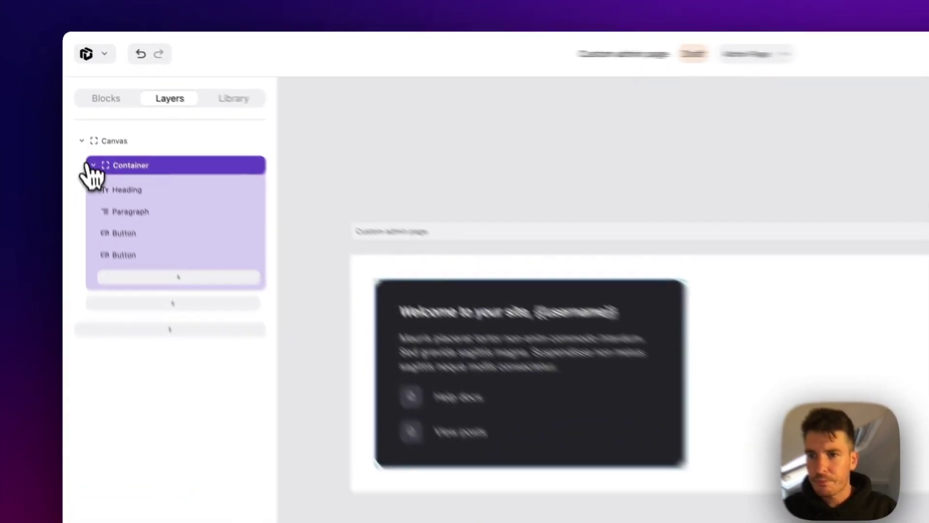
Duplicate the welcome card and remove the uip-dark-mode class from the copy
left_click(81, 119)
right_click(126, 121)
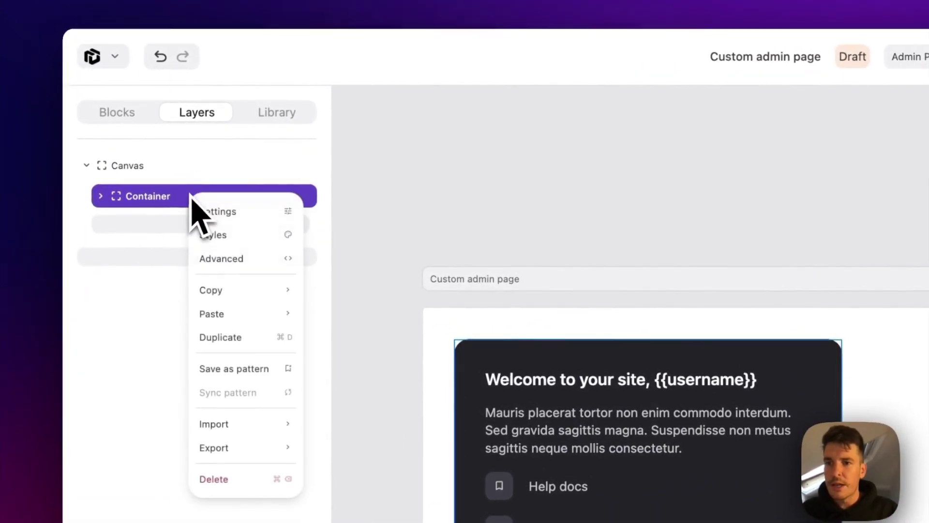
left_click(243, 337)
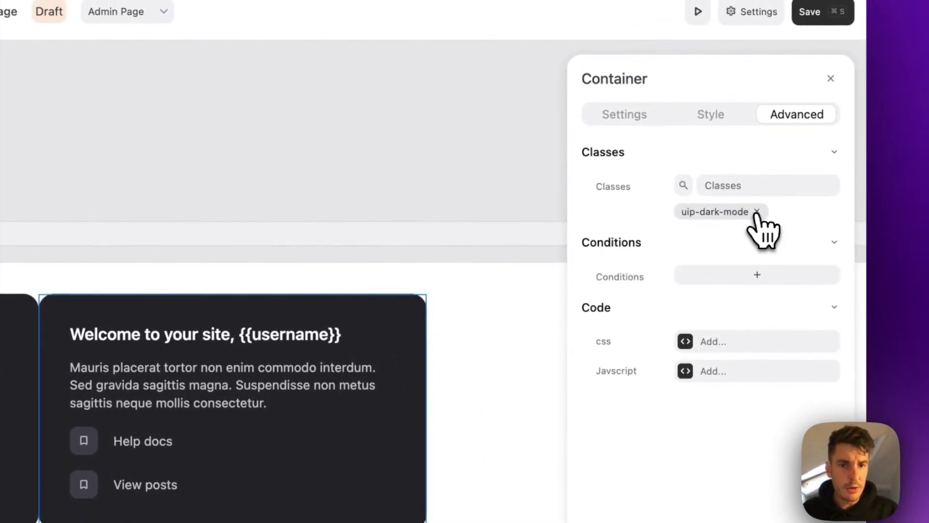
left_click(756, 211)
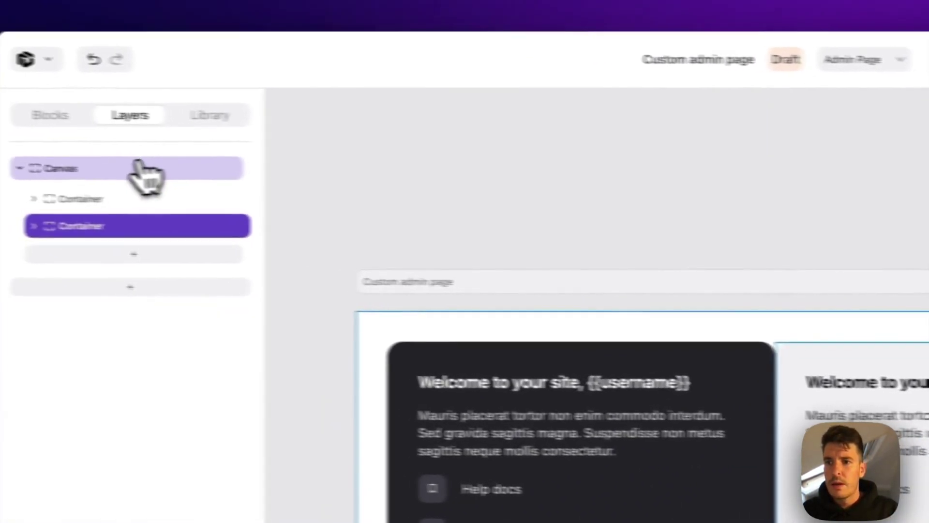
Set the canvas layout to Stack with a 32 px gap between the cards
left_click(172, 174)
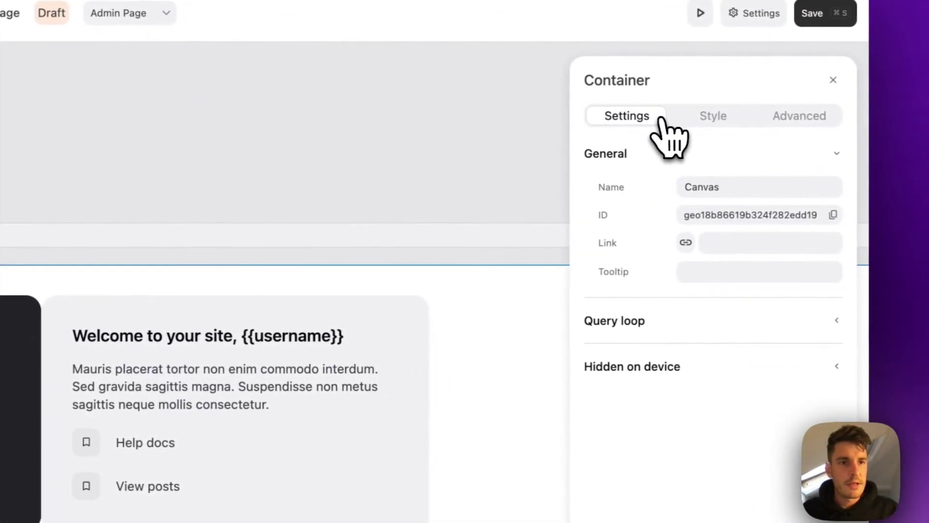
left_click(709, 118)
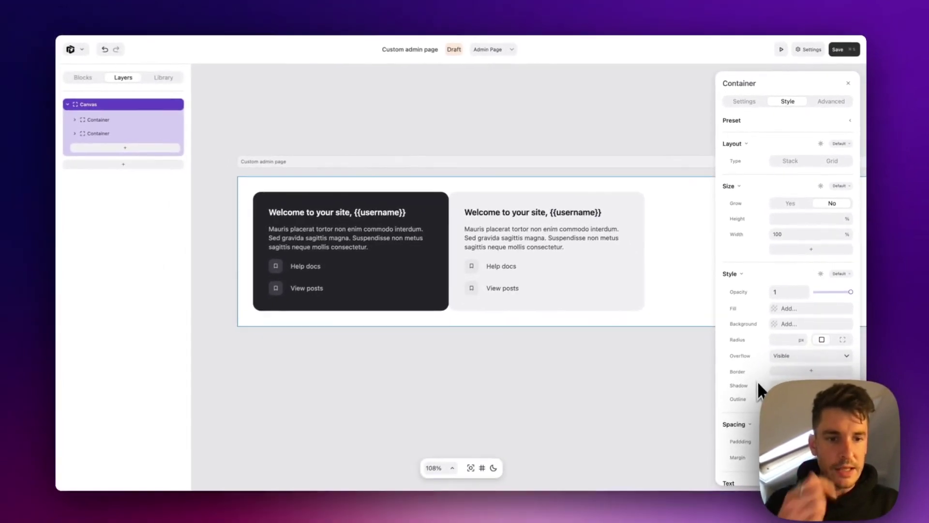
scroll(745, 291, "down", 2)
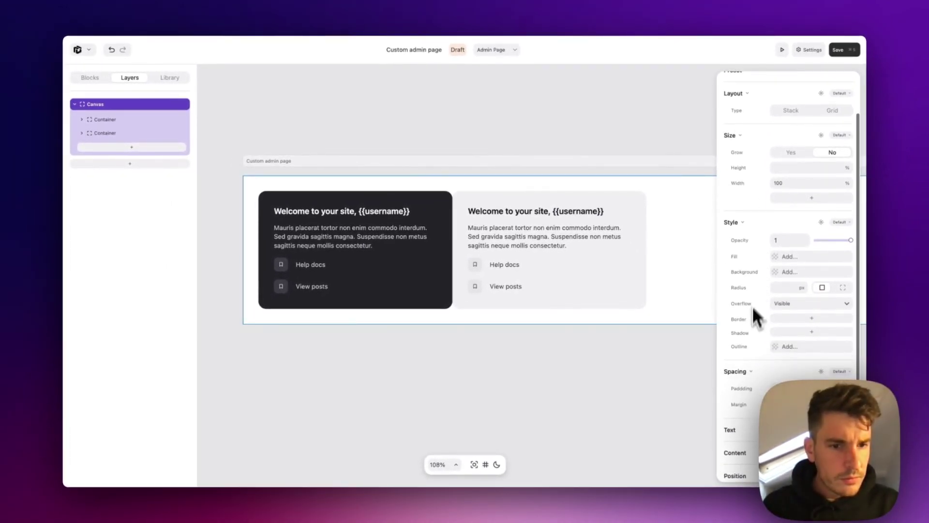
scroll(755, 274, "up", 2)
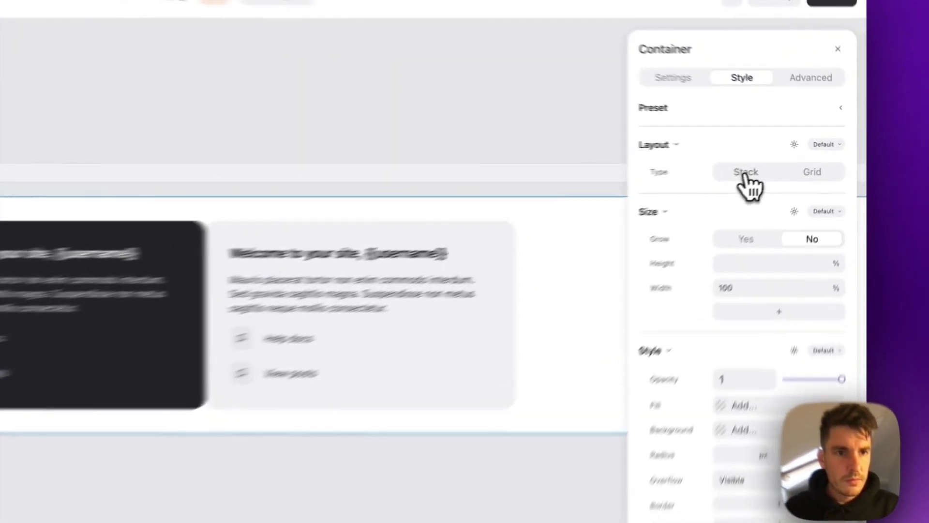
left_click(790, 160)
left_click(801, 255)
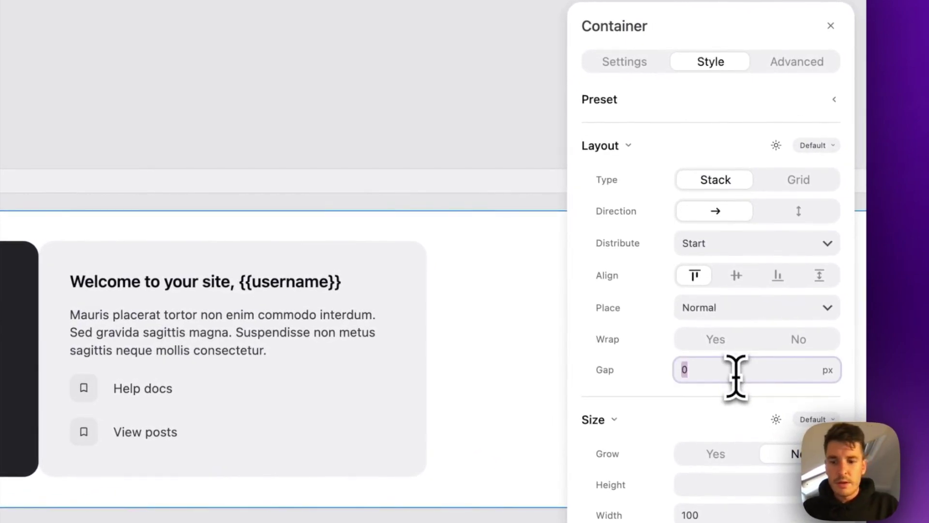
type("32")
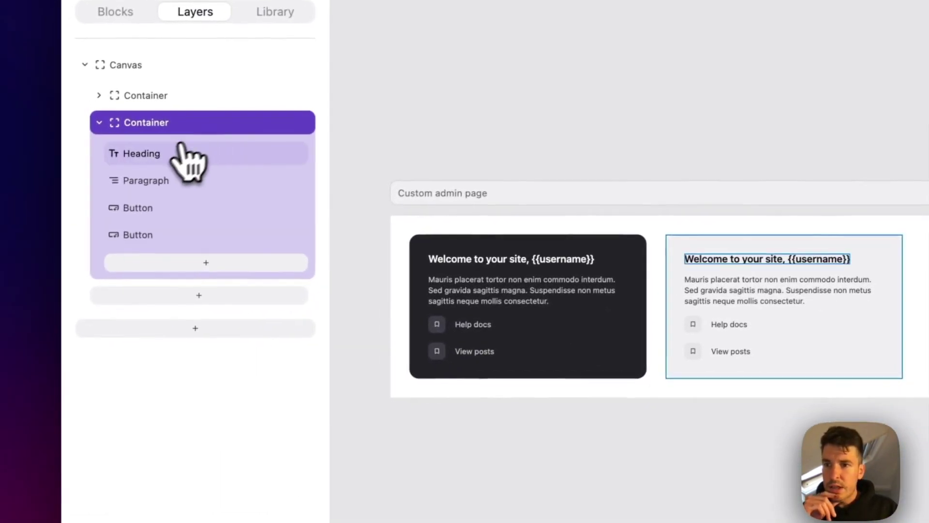
Delete the heading, Help docs link, paragraph and View posts item from the light card
right_click(181, 145)
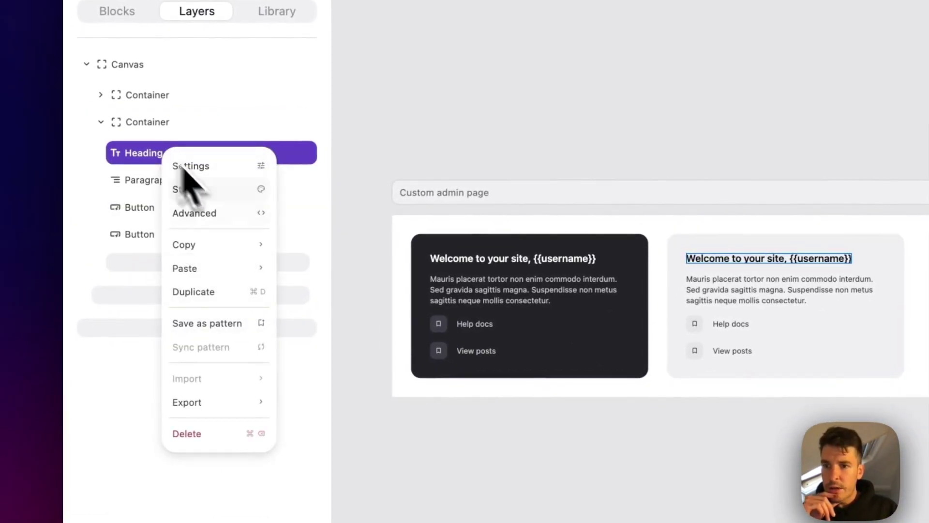
left_click(204, 433)
right_click(145, 180)
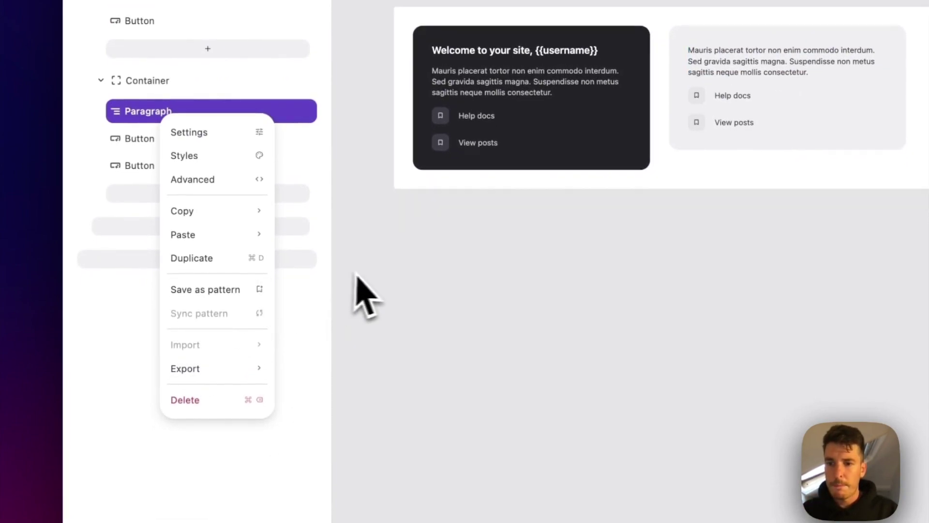
left_click(363, 329)
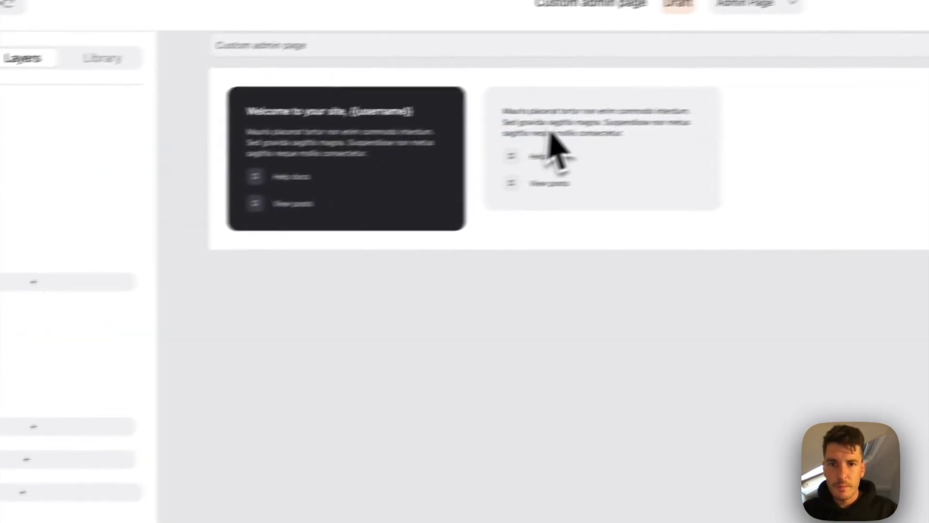
right_click(547, 154)
left_click(583, 439)
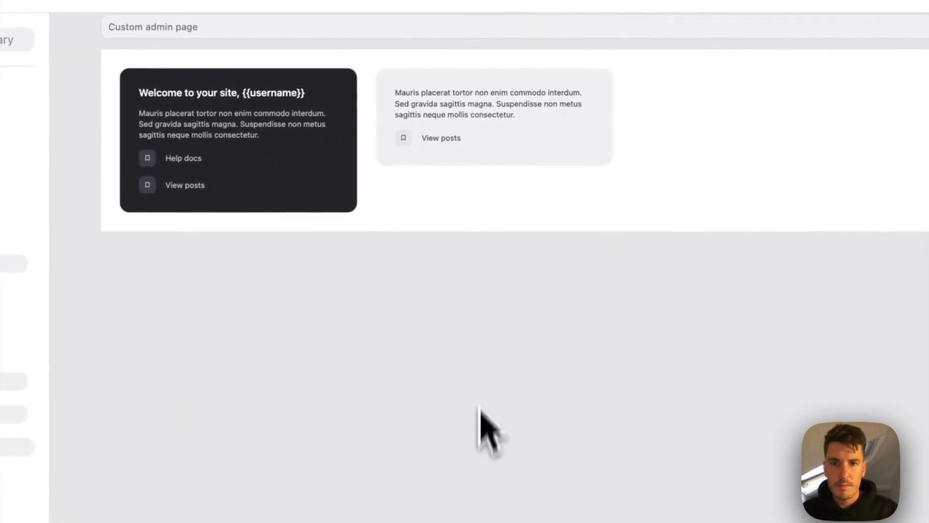
right_click(450, 120)
left_click(476, 392)
right_click(437, 94)
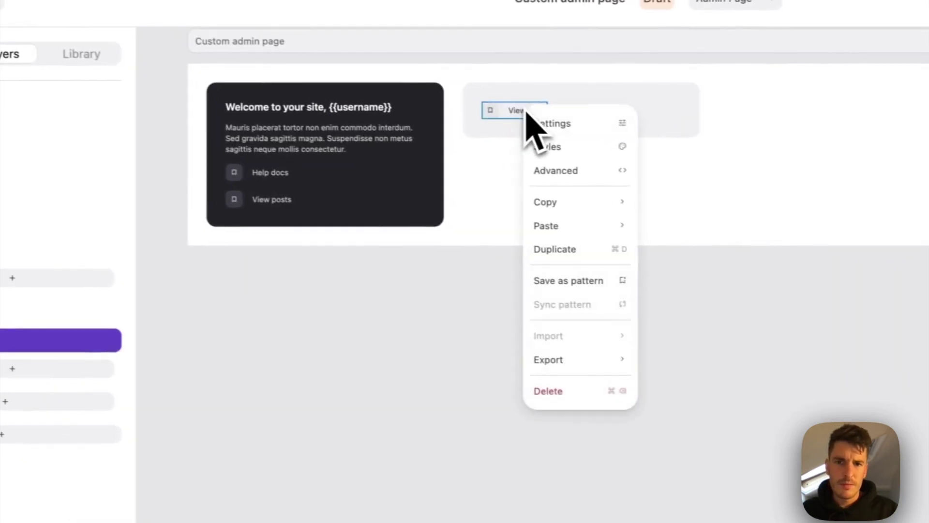
left_click(566, 391)
scroll(580, 400, "up", 5)
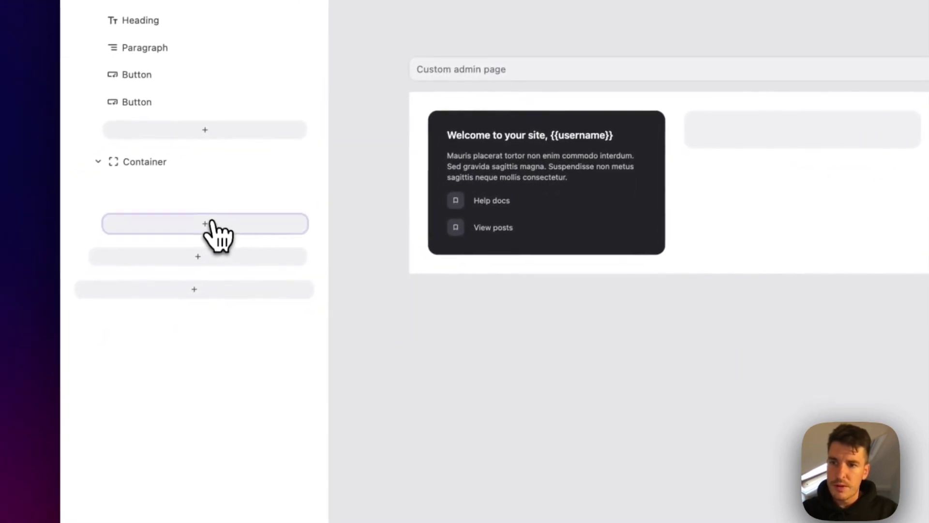
Insert a GA charts block showing Page views into the empty card at 100% width
left_click(211, 223)
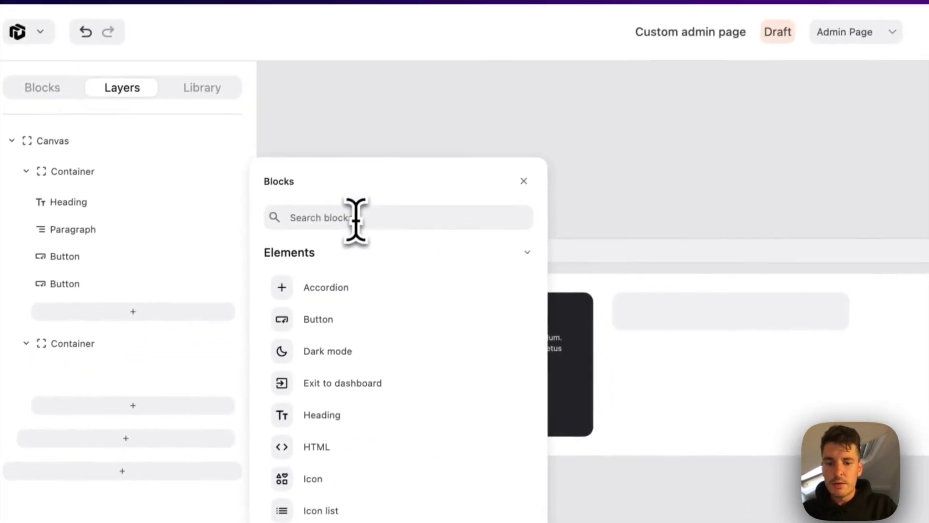
type("ga")
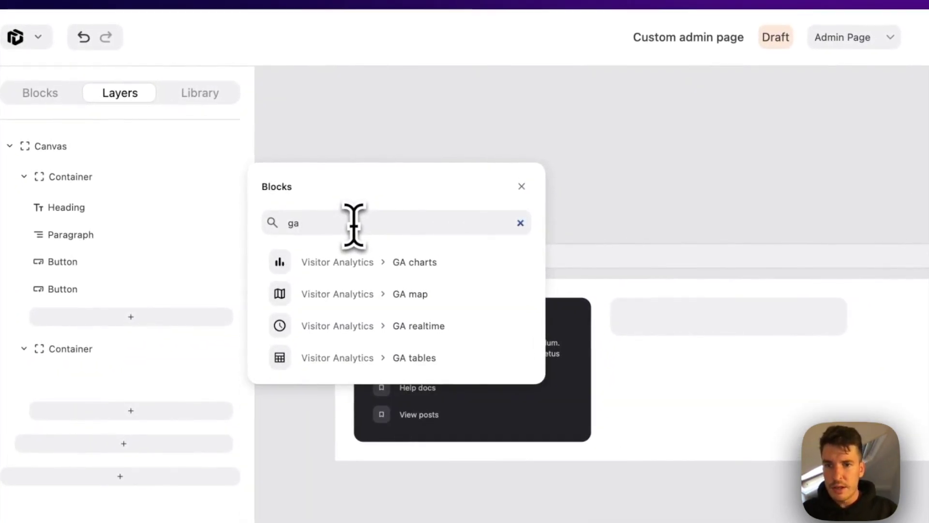
left_click(415, 263)
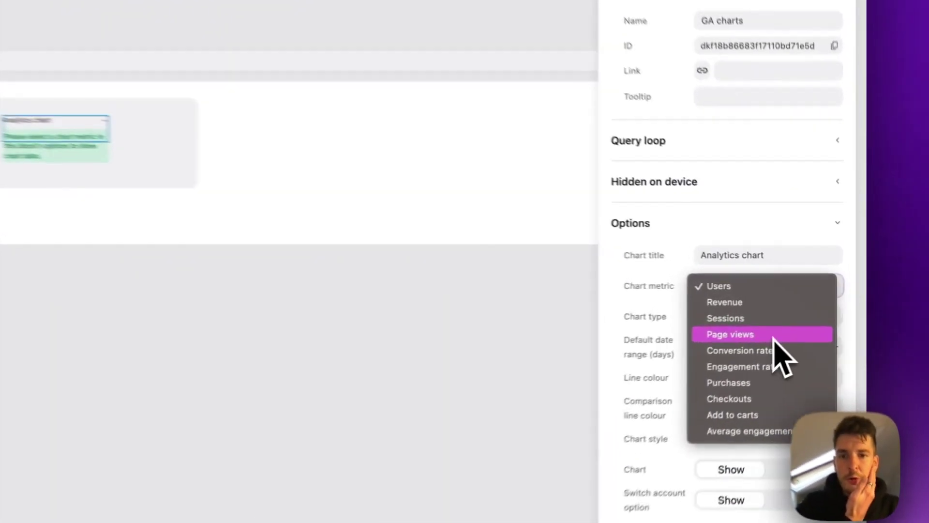
left_click(813, 312)
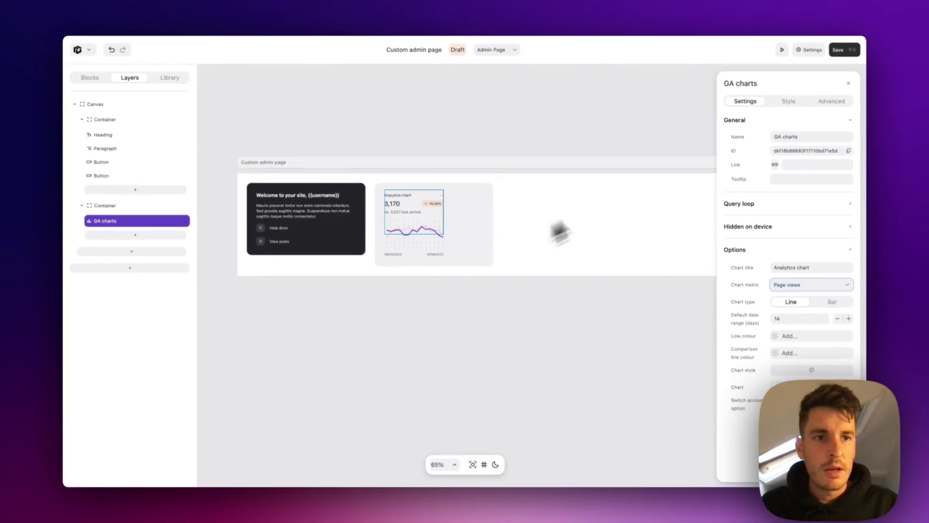
left_click(788, 100)
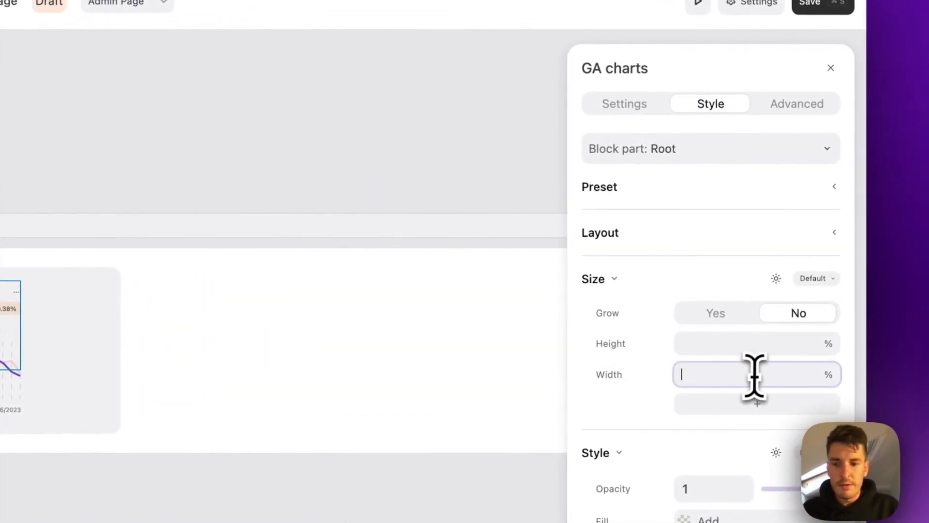
type("100")
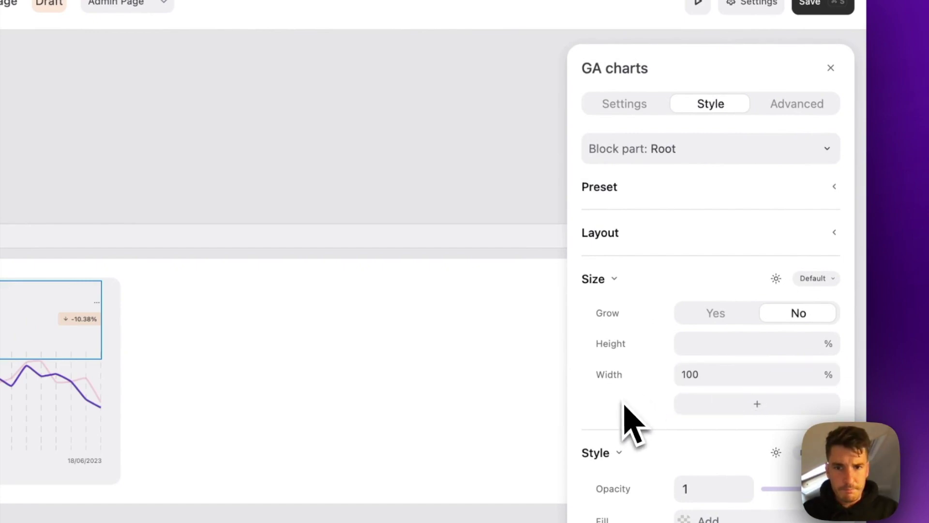
left_click(757, 404)
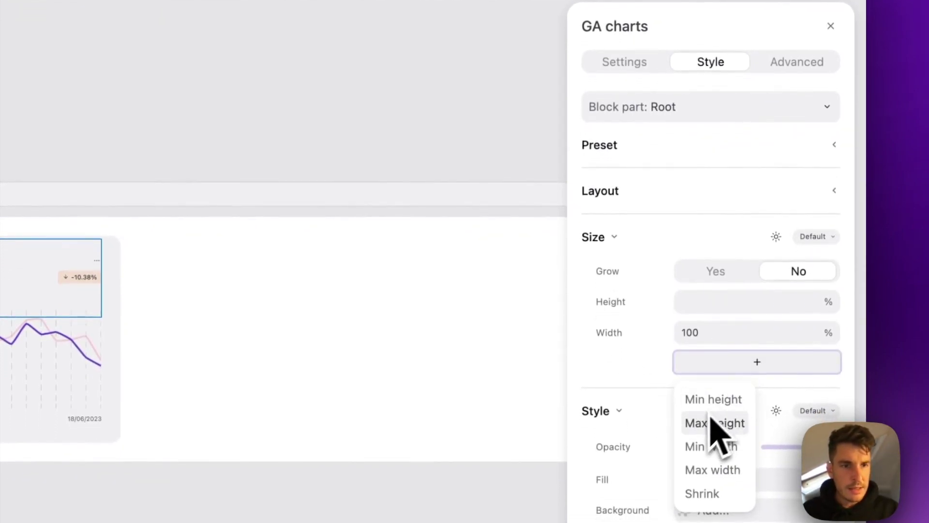
left_click(713, 465)
Cap the chart's Chart canvas part at a 200 px max height
left_click(692, 116)
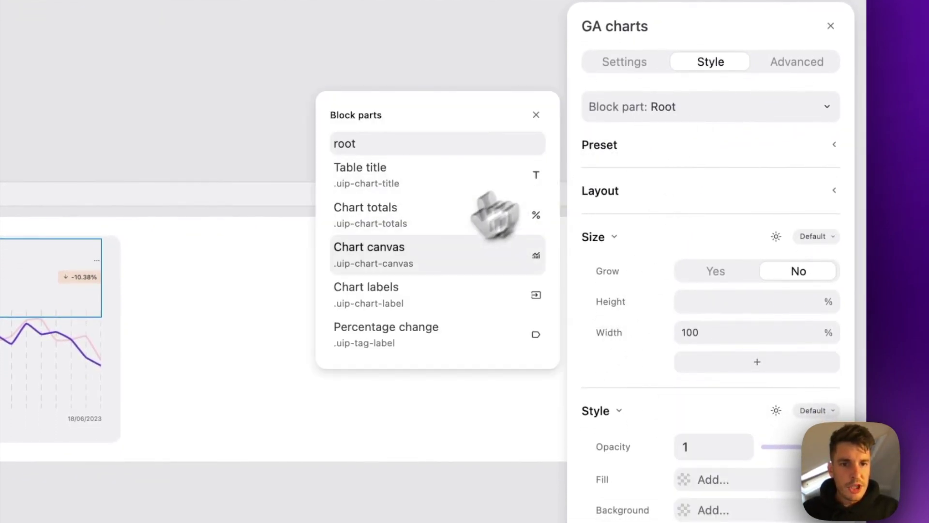
left_click(424, 259)
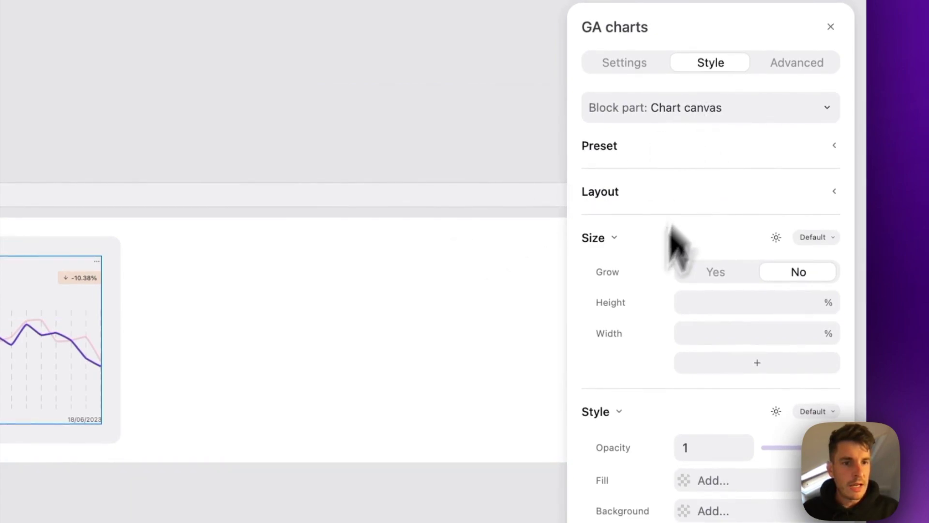
left_click(751, 370)
scroll(721, 404, "down", 5)
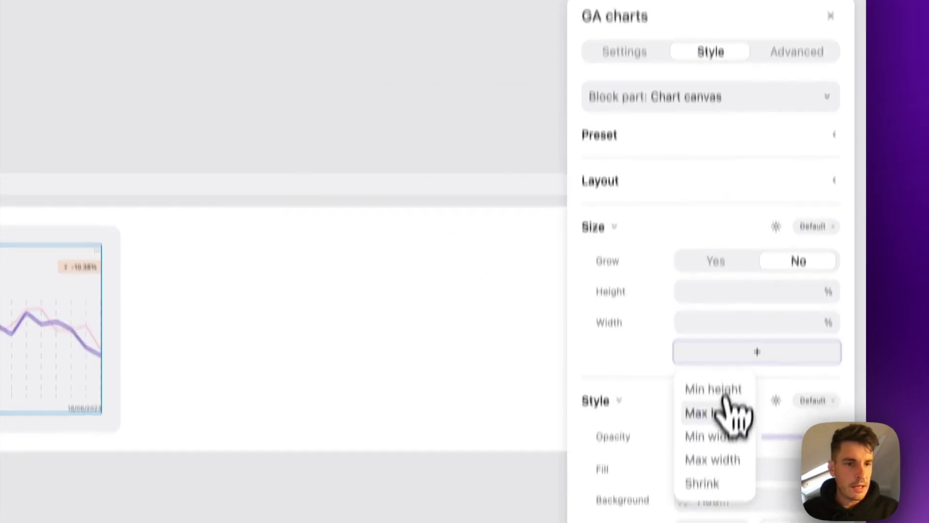
left_click(721, 295)
left_click(738, 183)
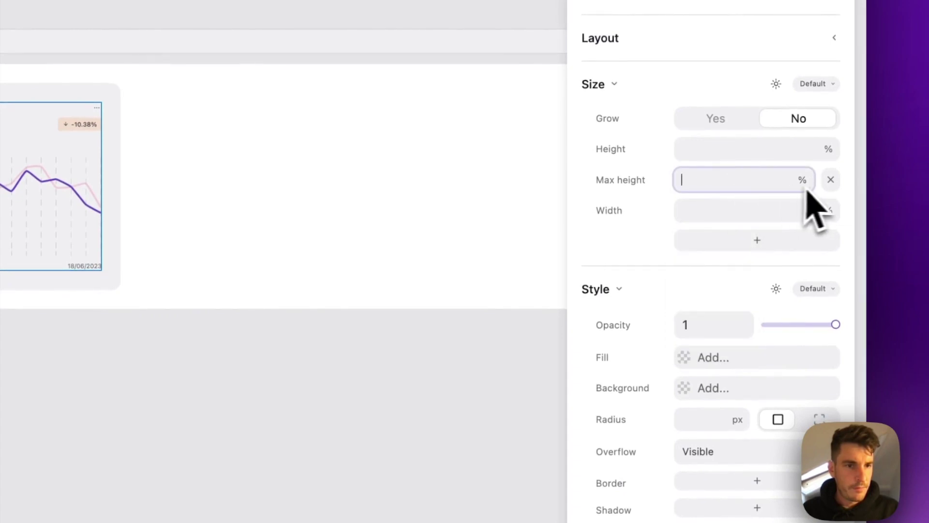
left_click(802, 181)
left_click(728, 211)
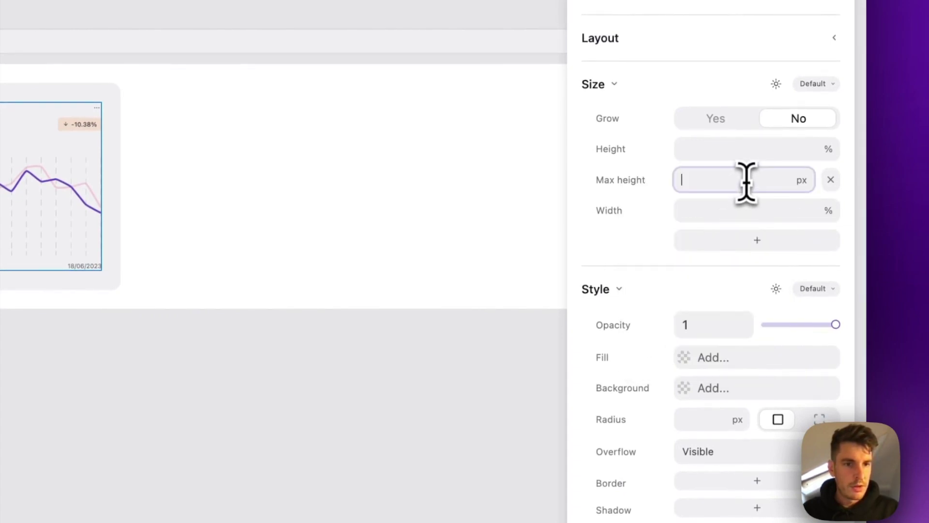
type("200")
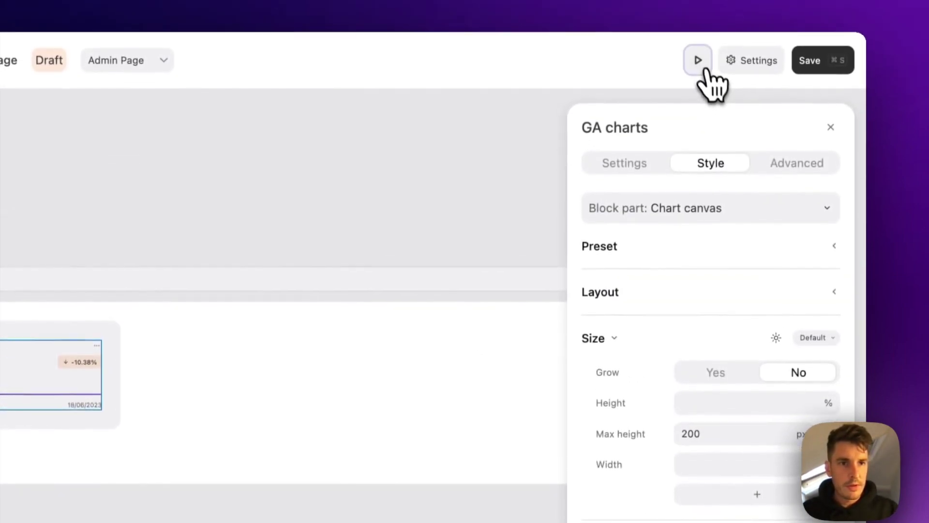
left_click(698, 0)
Duplicate the Page views chart and switch the copy's metric to Users
left_click(698, 70)
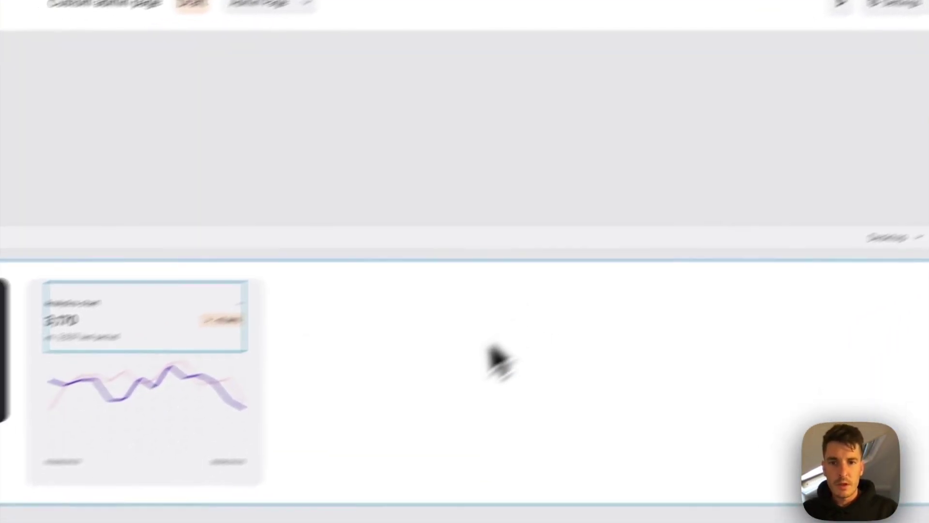
right_click(304, 437)
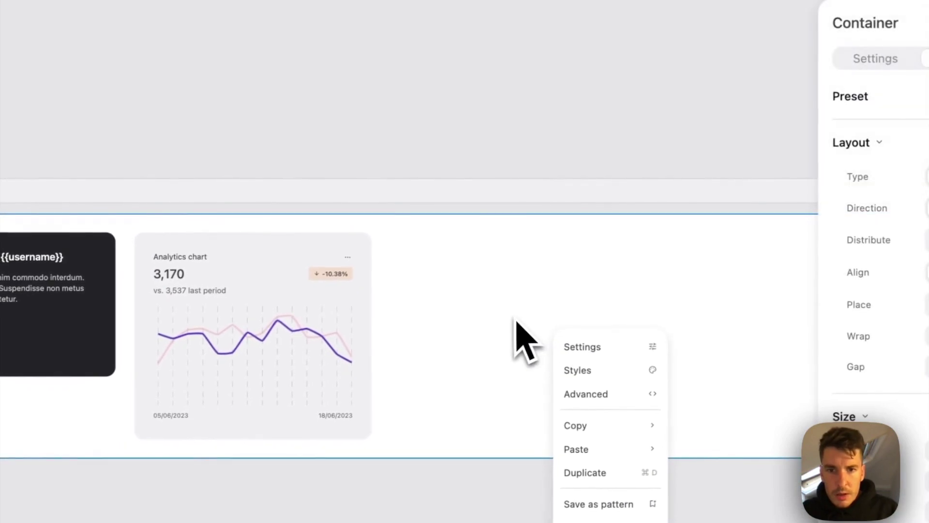
left_click(485, 150)
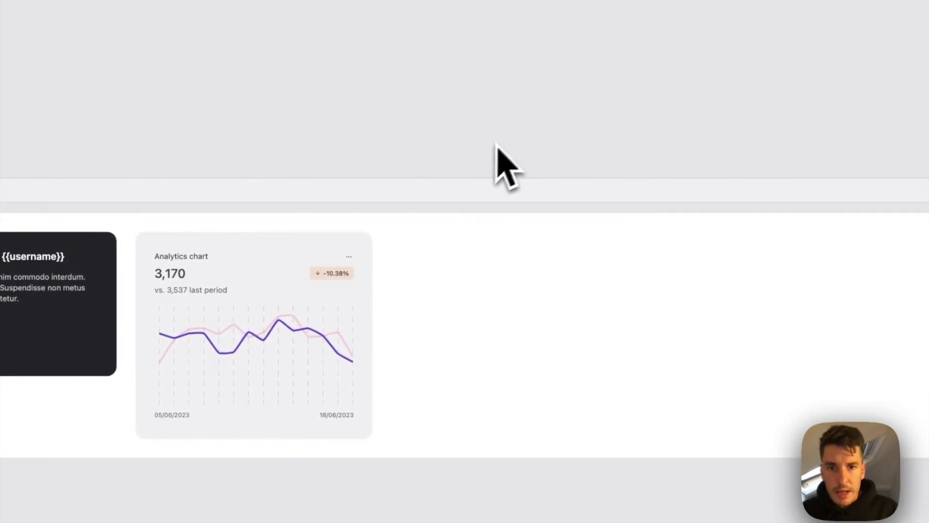
right_click(283, 259)
left_click(323, 374)
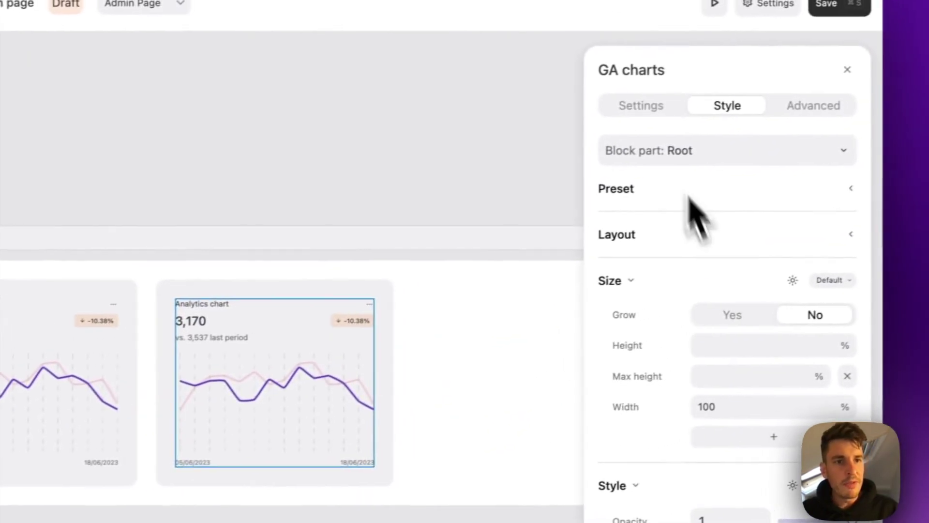
left_click(876, 58)
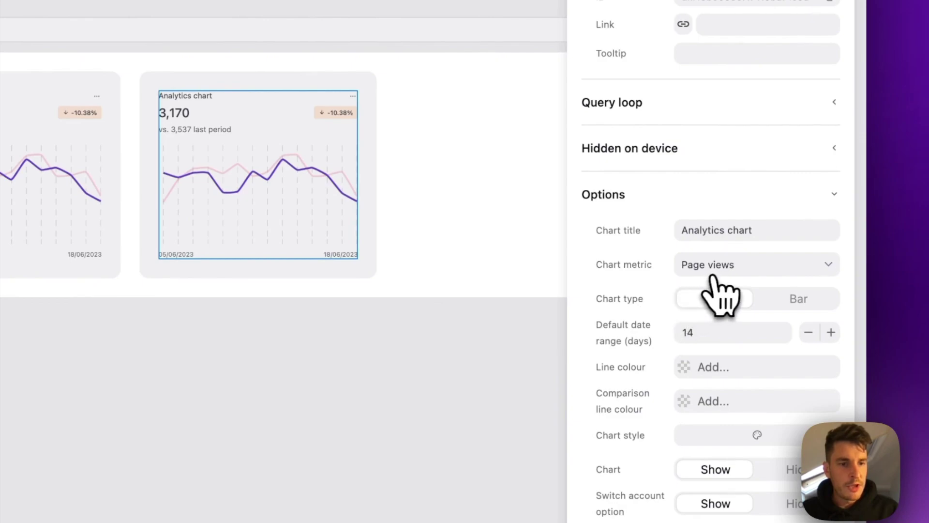
left_click(802, 285)
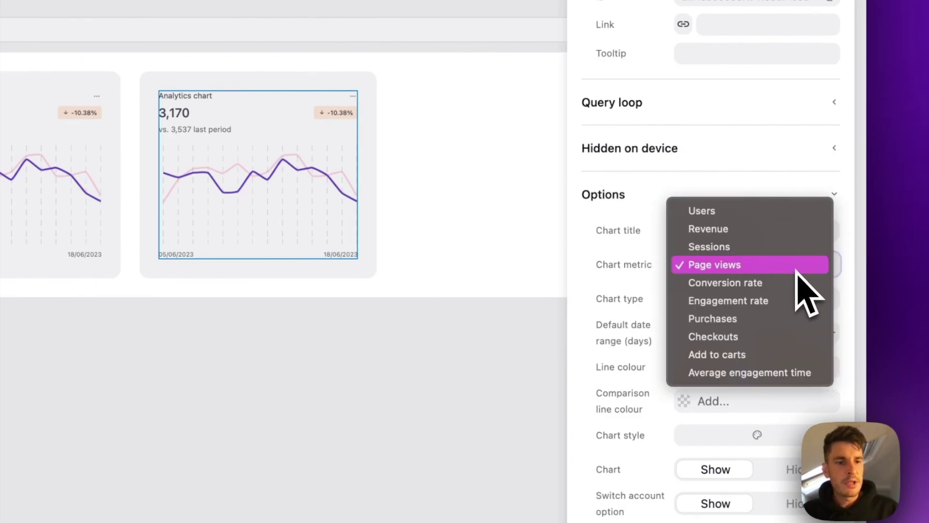
key("Escape")
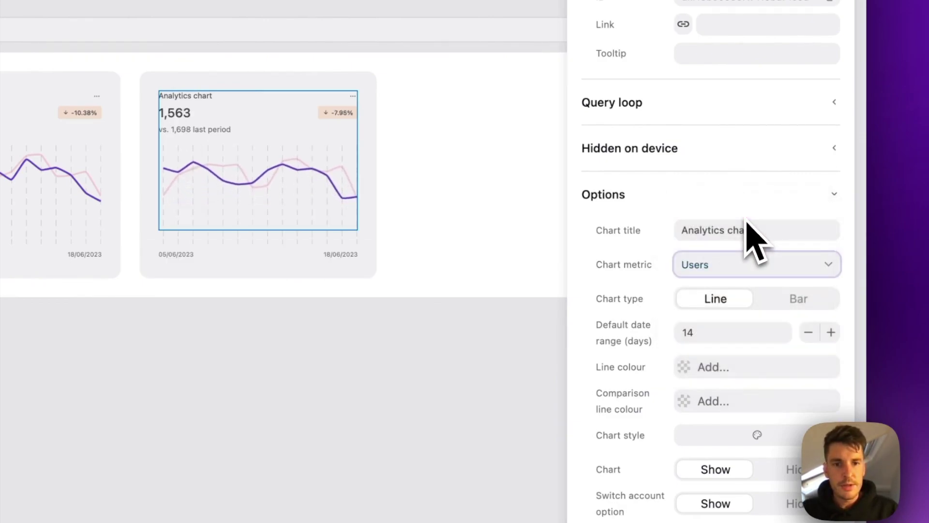
scroll(487, 243, "right", 5)
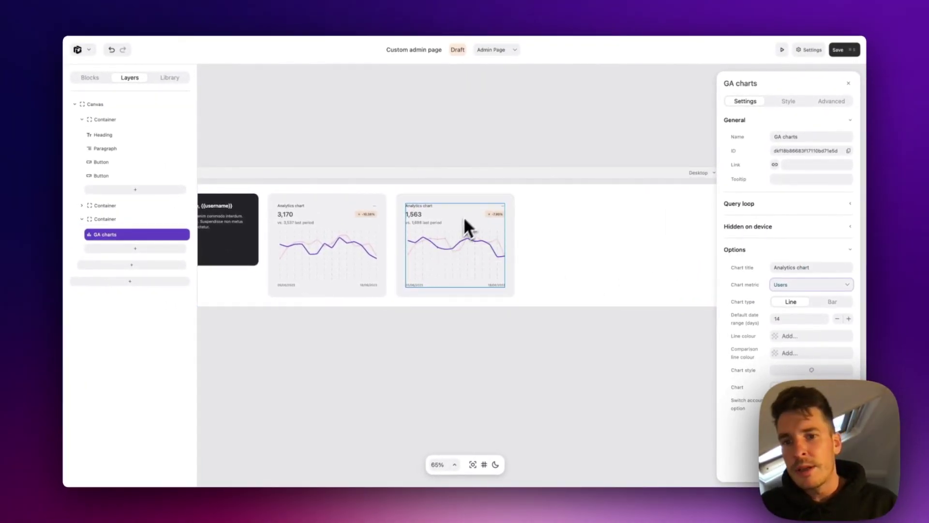
scroll(577, 120, "left", 4)
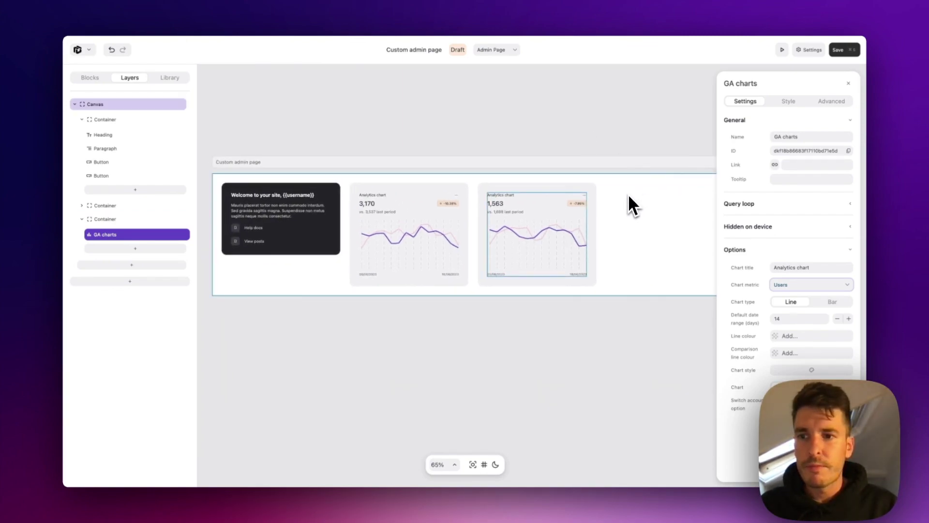
left_click(94, 219)
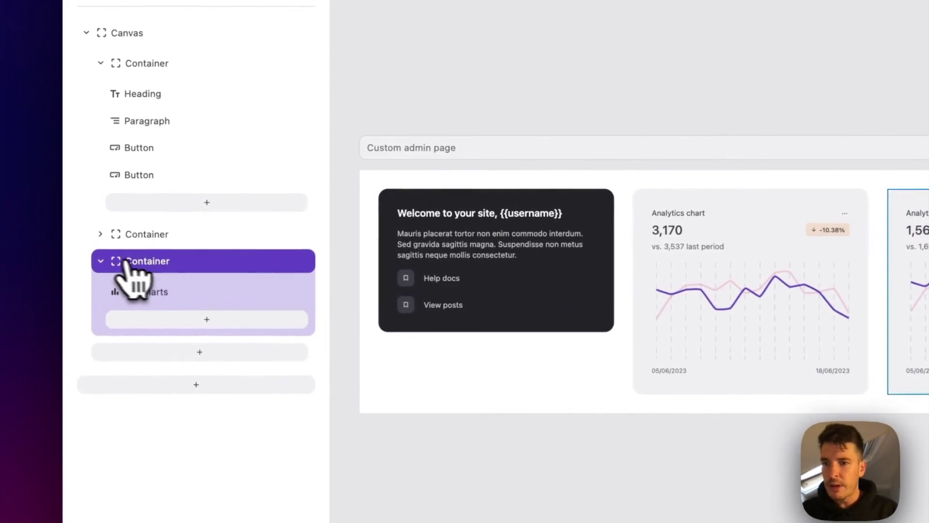
Duplicate the second chart card, then delete the extra duplicated chart card
left_click(125, 261)
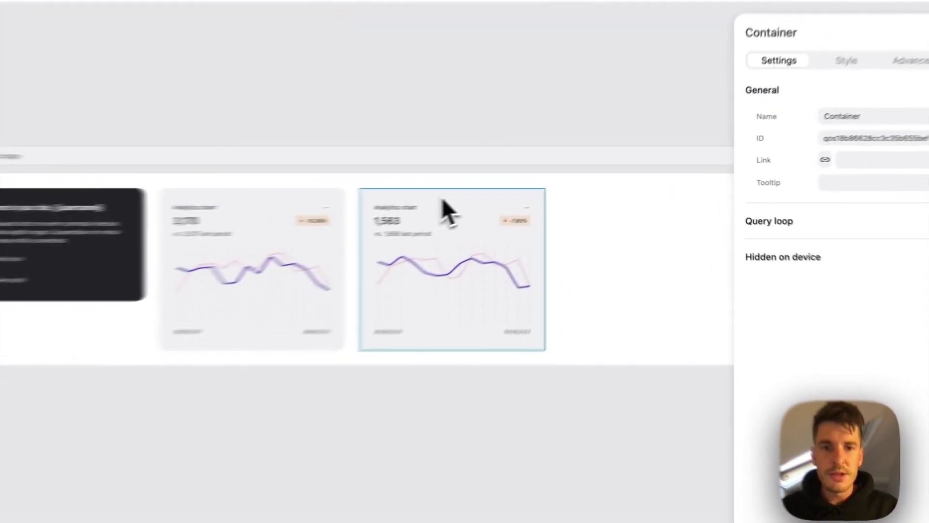
right_click(530, 192)
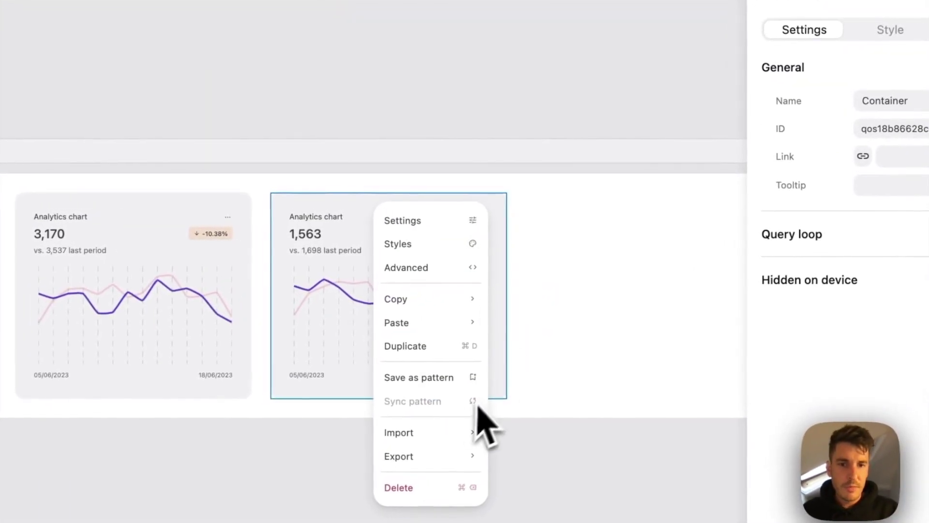
left_click(429, 357)
scroll(569, 182, "right", 5)
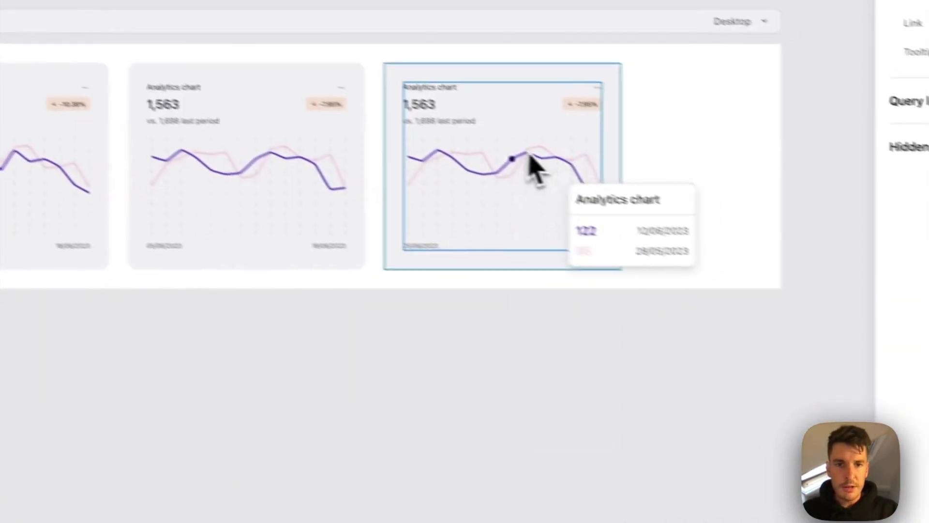
right_click(383, 285)
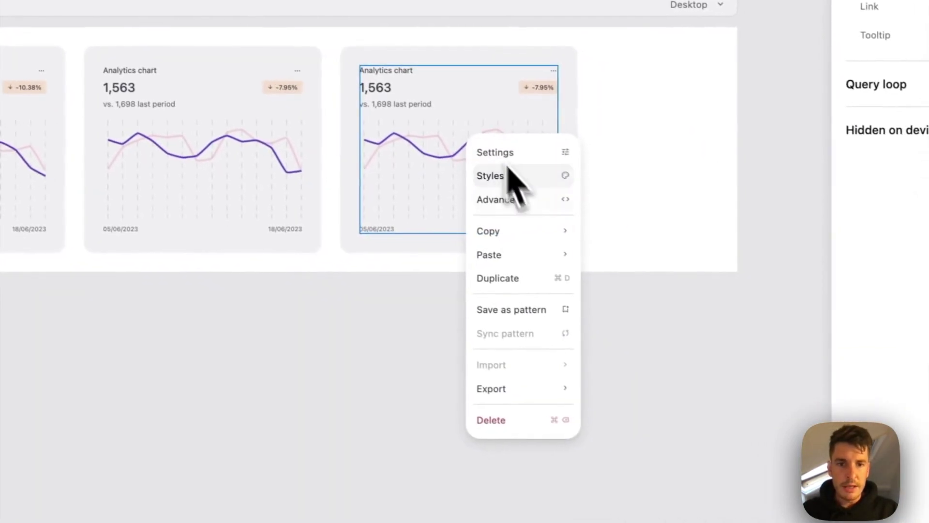
left_click(490, 420)
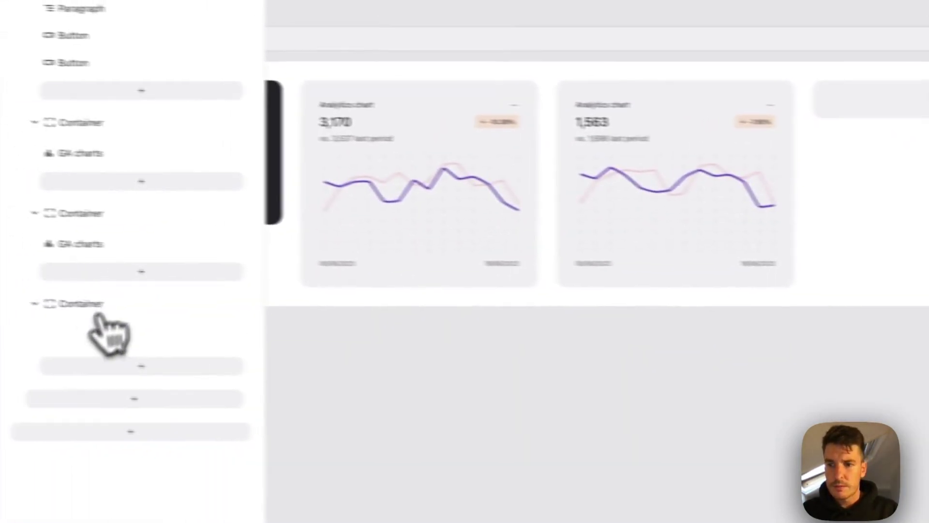
Insert a To do list block into the empty third container
left_click(144, 366)
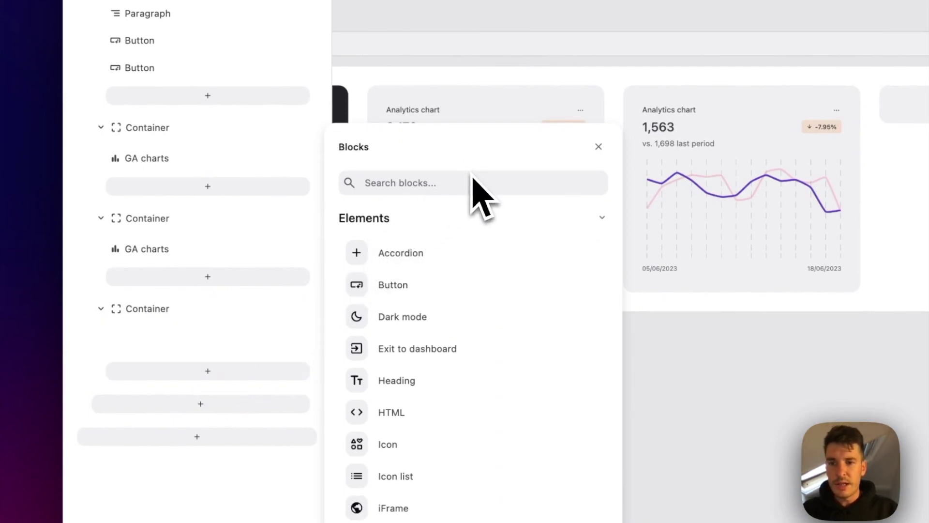
type("to do")
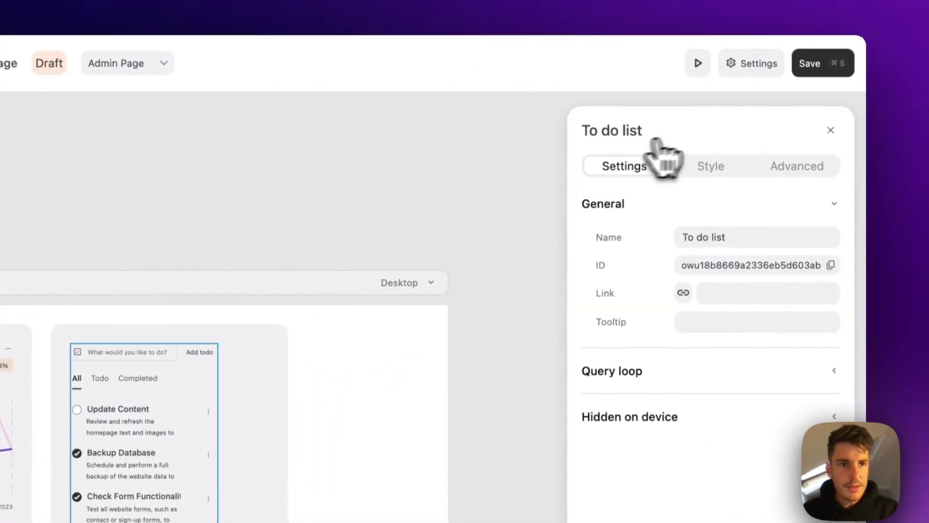
left_click(720, 157)
Set the to-do list width to 100% and add uip-dark-mode to its parent container
scroll(697, 384, "down", 2)
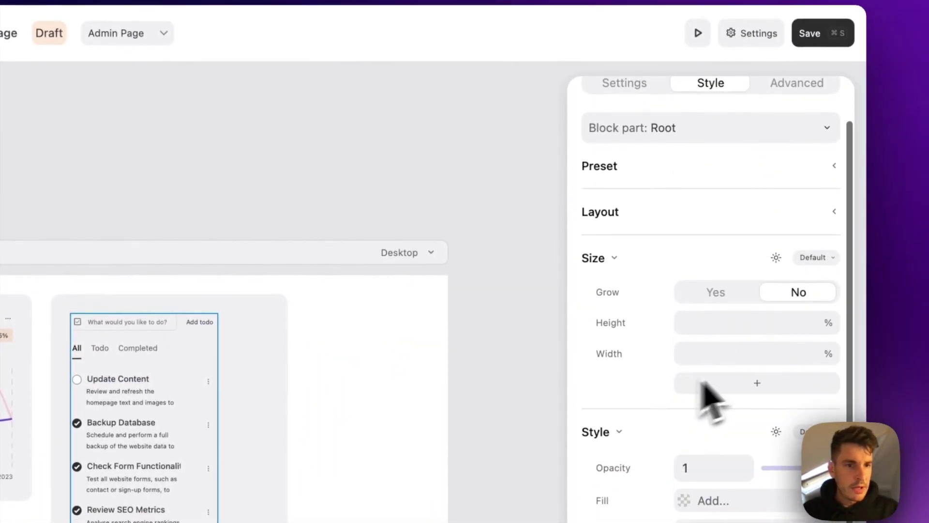
type("100")
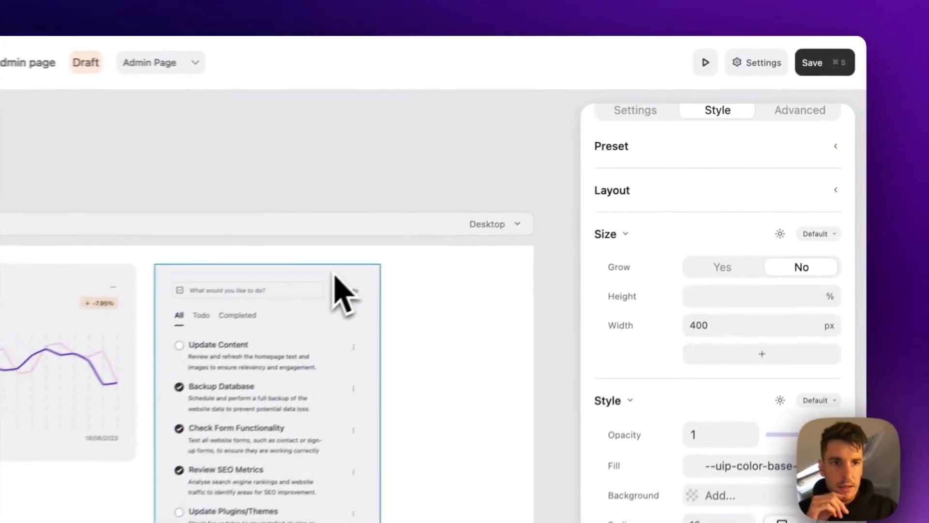
left_click(789, 111)
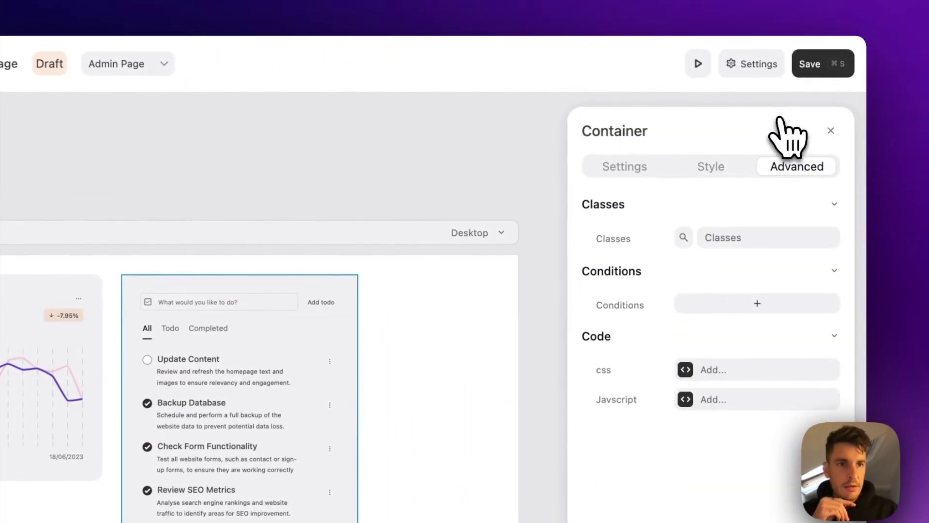
left_click(724, 236)
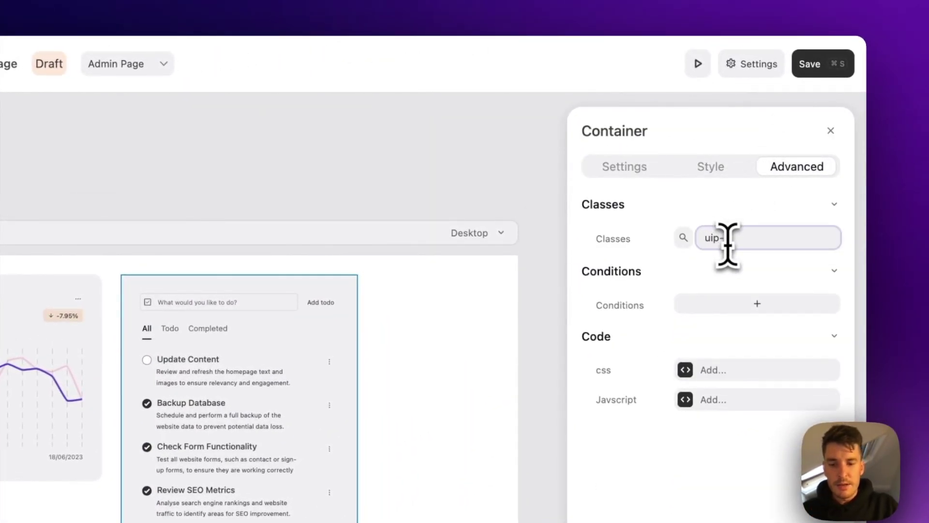
type("uip-dark-mode")
key("Return")
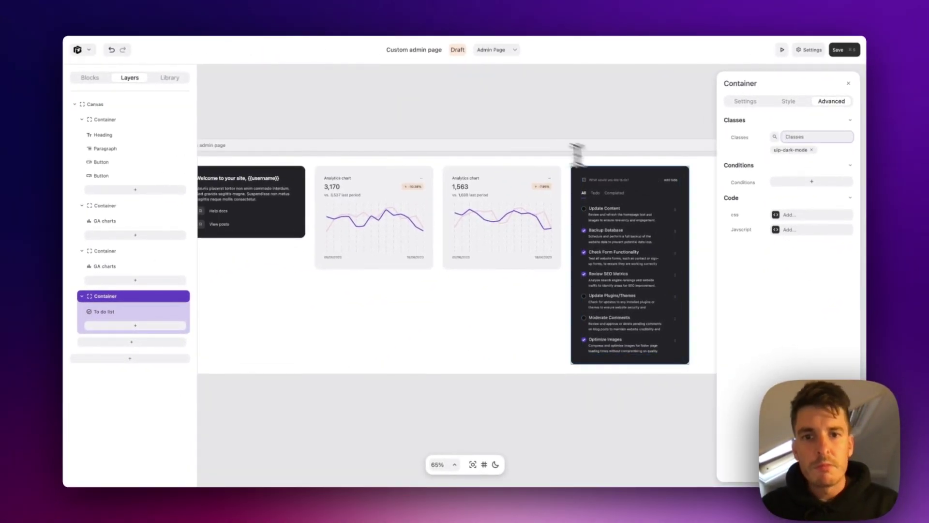
scroll(519, 134, "down", 5)
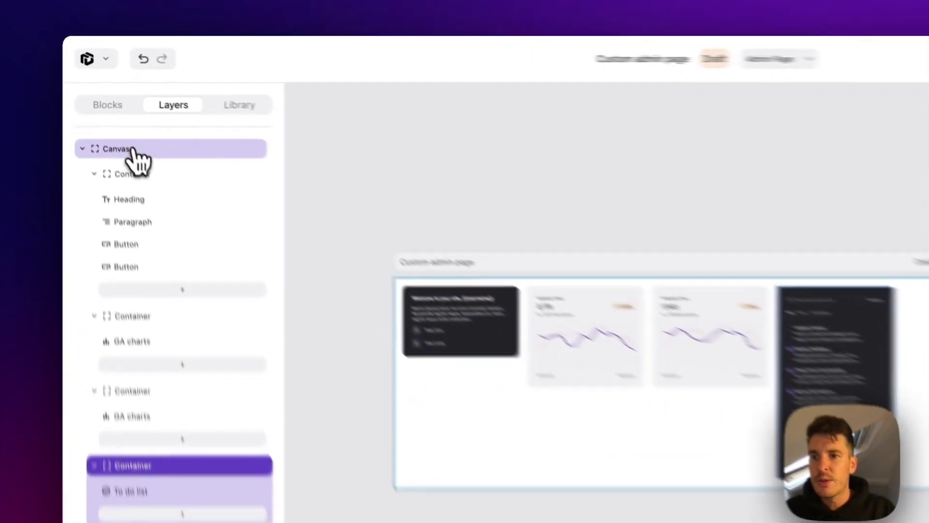
left_click(105, 105)
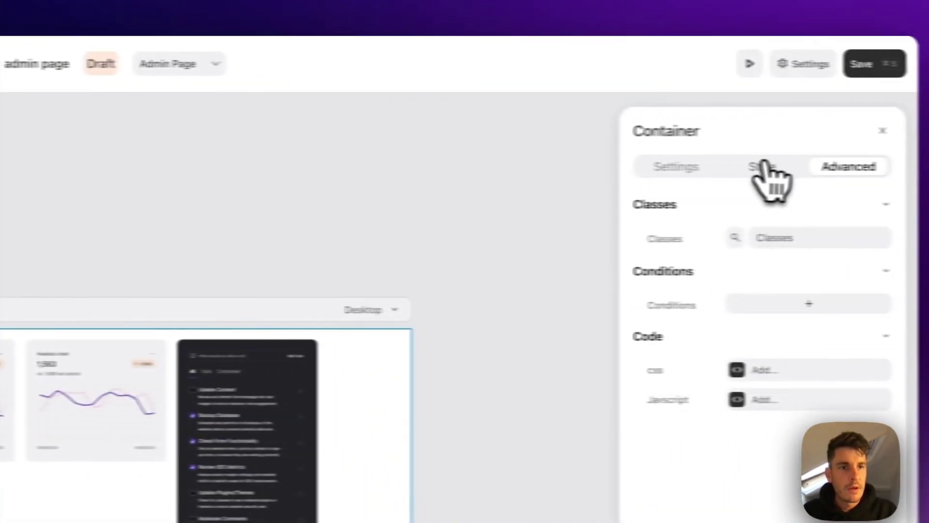
Make the canvas a responsive 4-column grid with a 300 px minimum column width
left_click(757, 166)
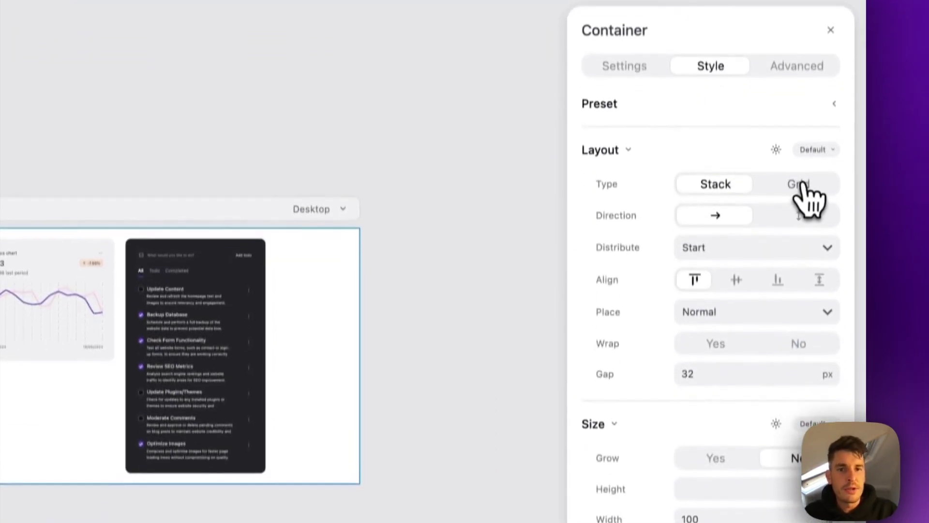
left_click(798, 285)
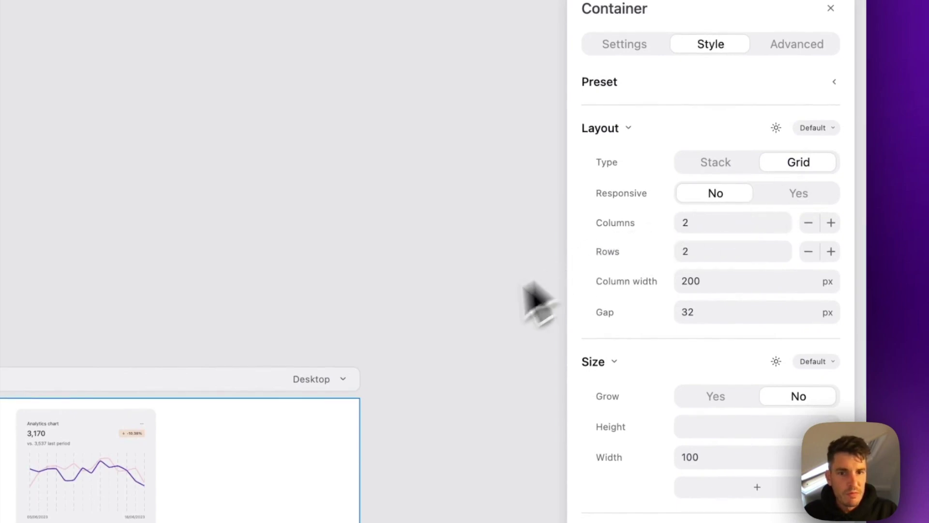
scroll(411, 390, "down", 10)
scroll(411, 390, "right", 2)
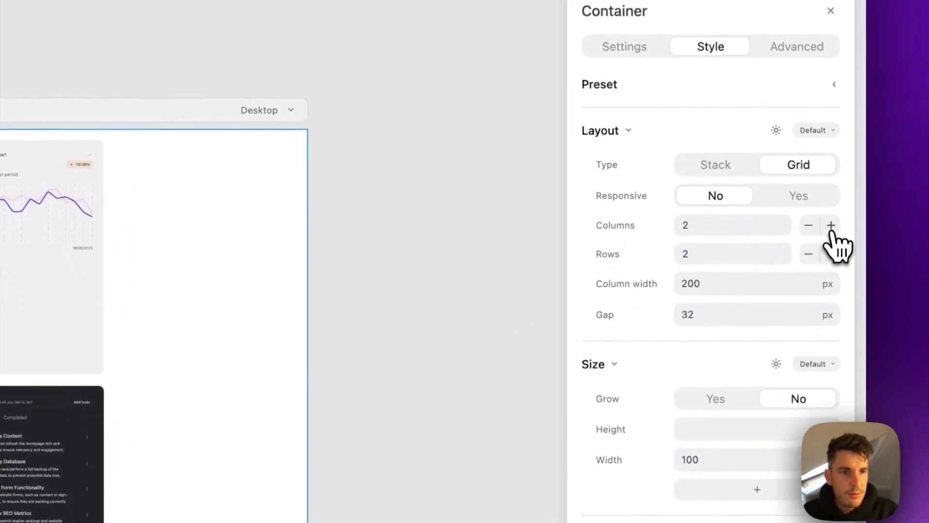
left_click(831, 227)
left_click(831, 226)
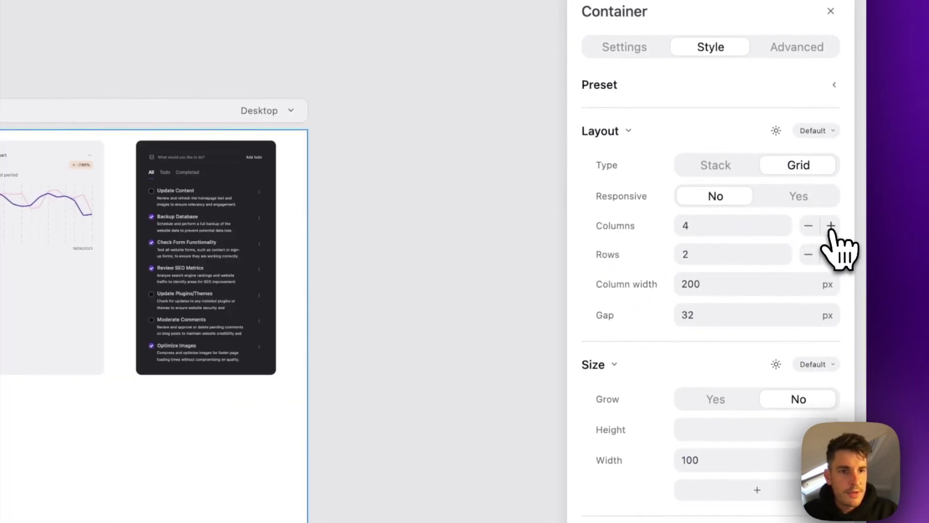
left_click(791, 199)
scroll(757, 245, "down", 2)
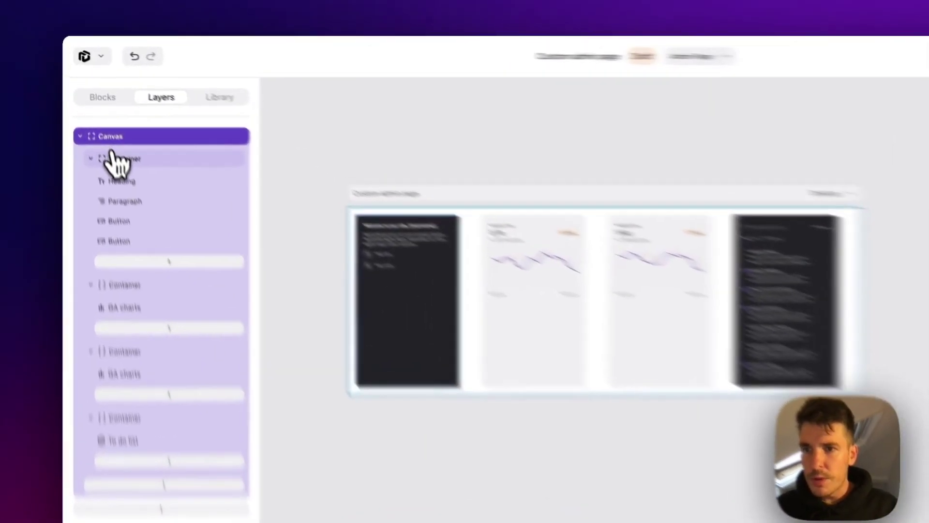
Set the welcome card's container width to 100%
left_click(104, 119)
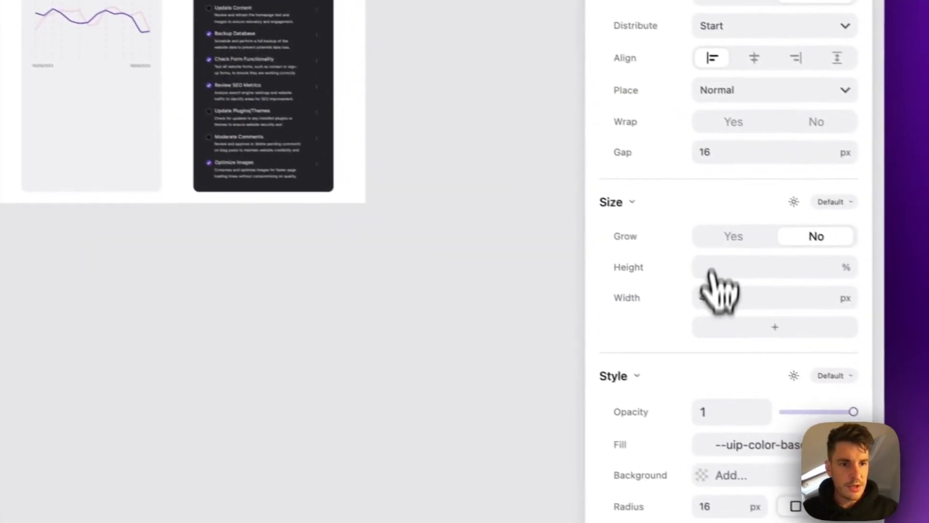
left_click(711, 297)
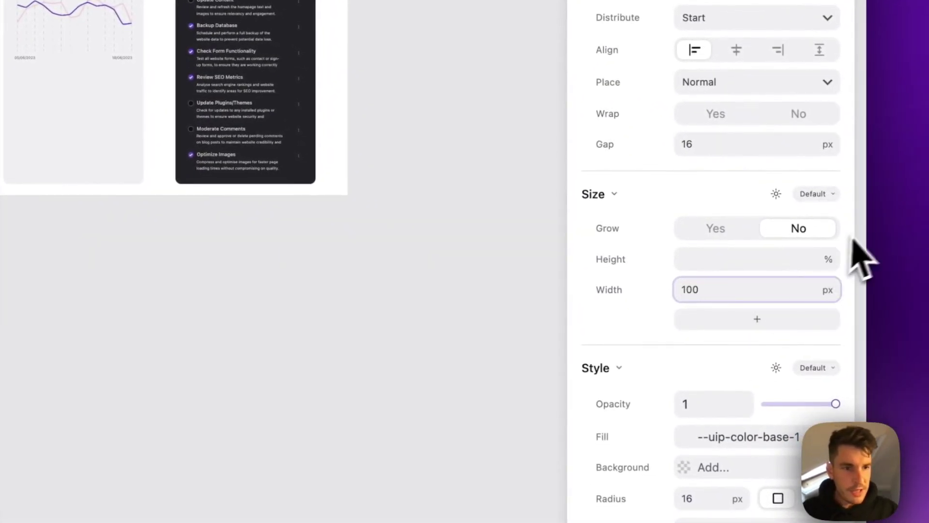
left_click(827, 290)
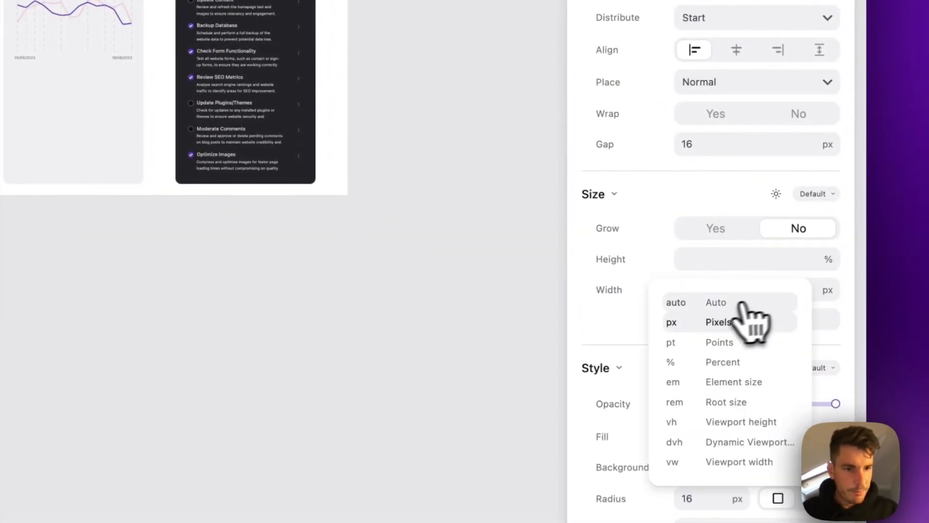
left_click(734, 367)
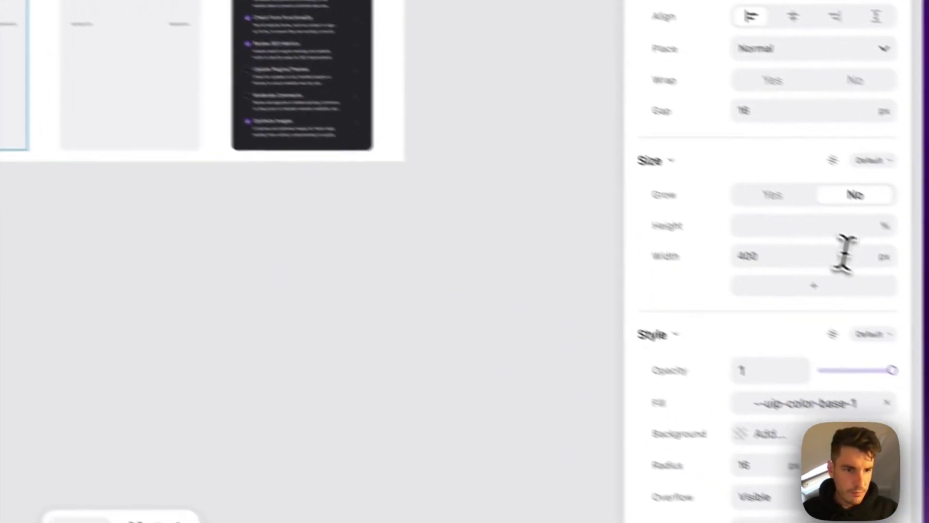
double_click(822, 254)
type("100")
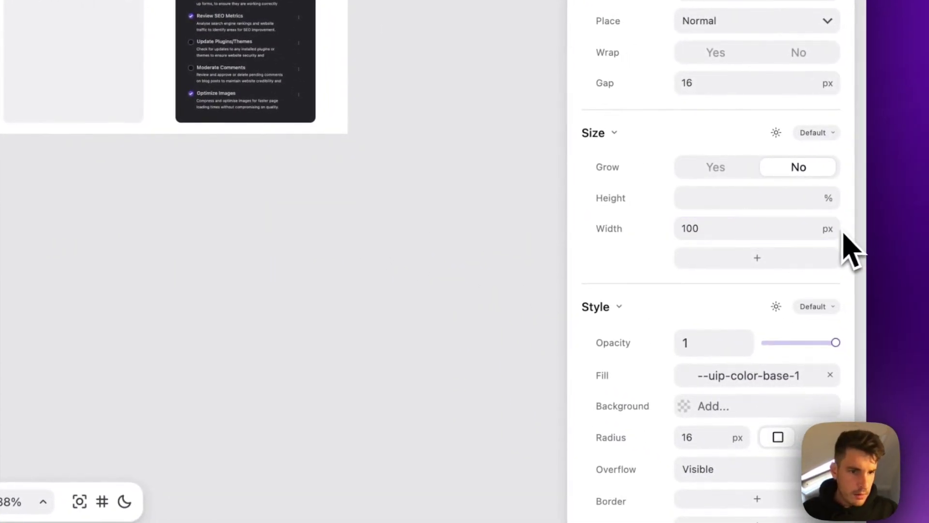
left_click(828, 230)
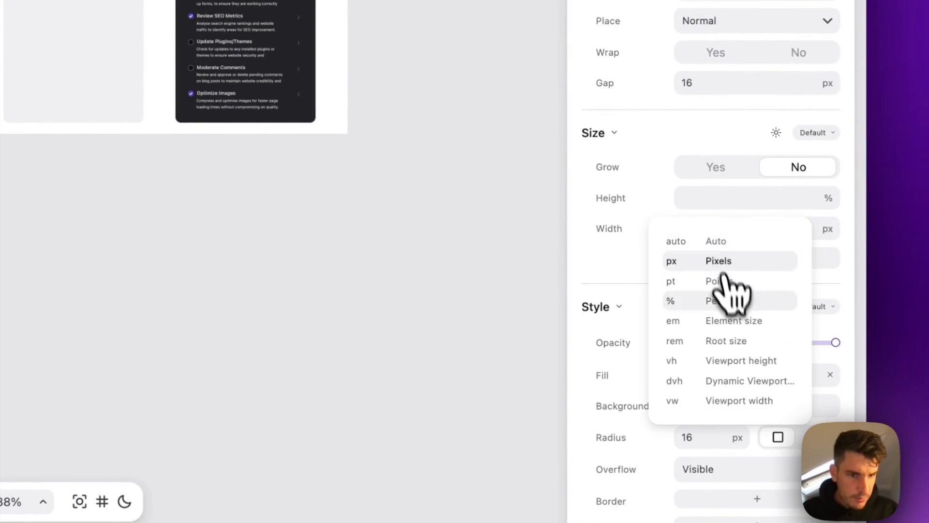
left_click(728, 300)
Make the analytics chart card 100% wide
left_click(107, 69)
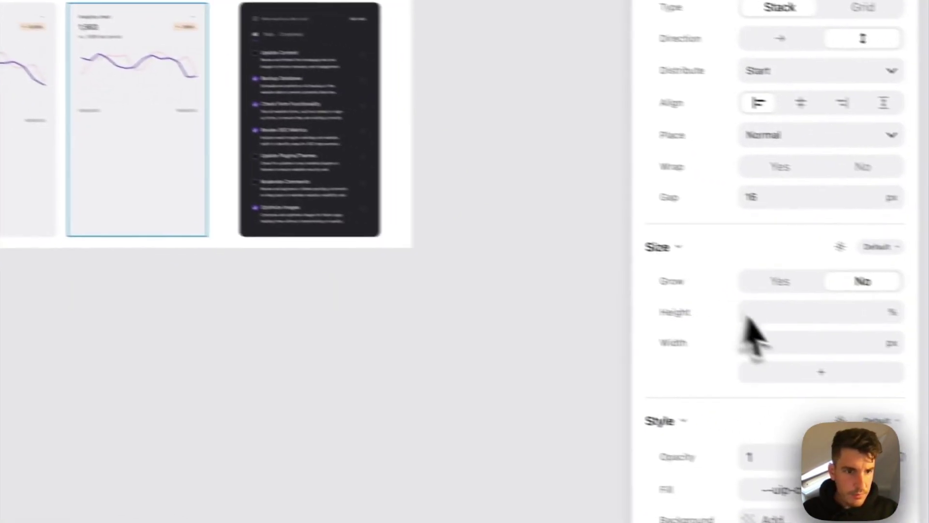
double_click(721, 228)
type("100")
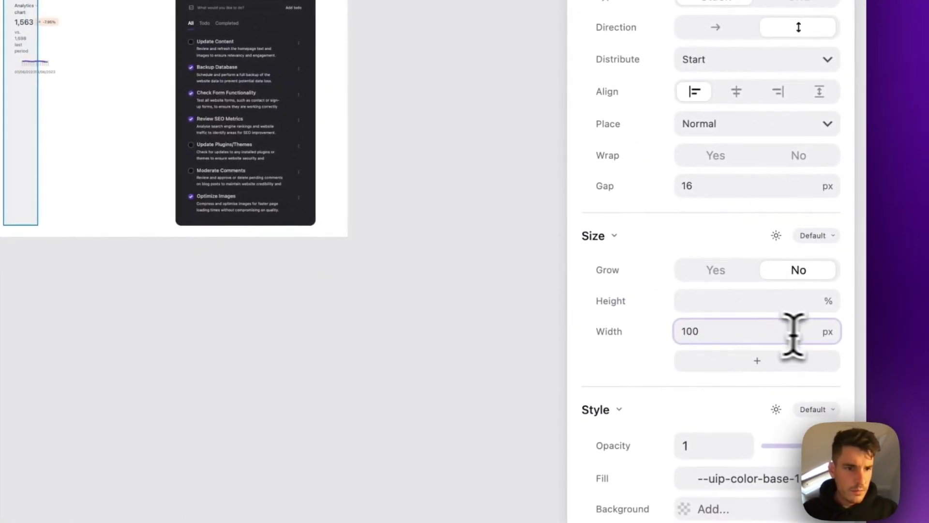
left_click(828, 332)
left_click(720, 402)
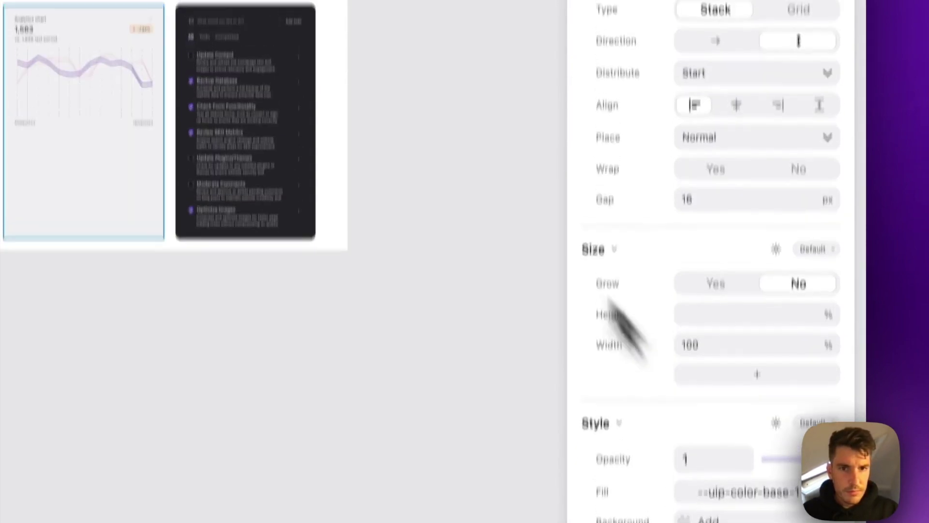
Make the to-do card 100% wide
left_click(310, 17)
double_click(715, 344)
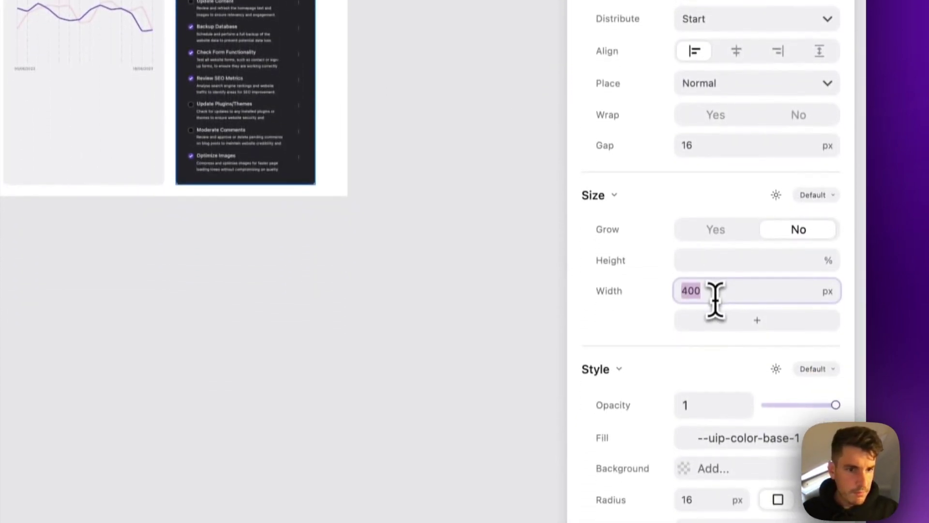
type("100")
left_click(829, 279)
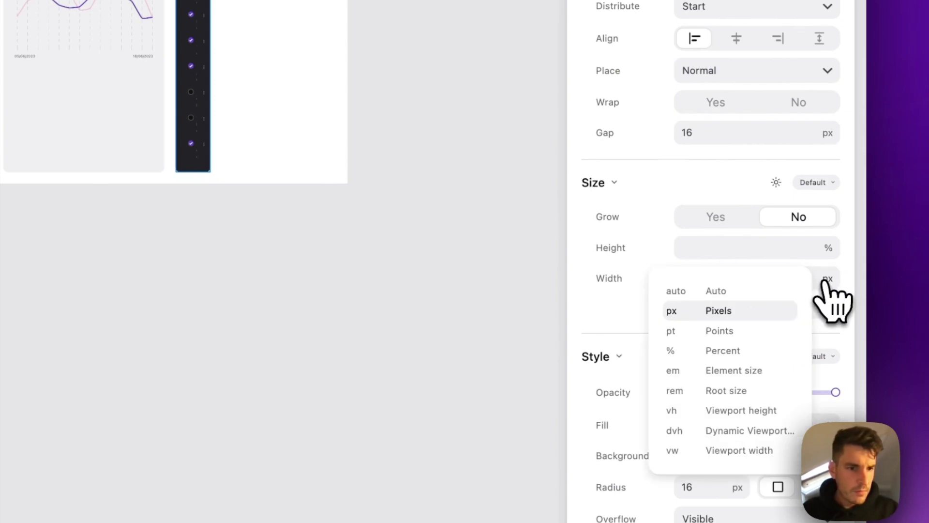
left_click(723, 350)
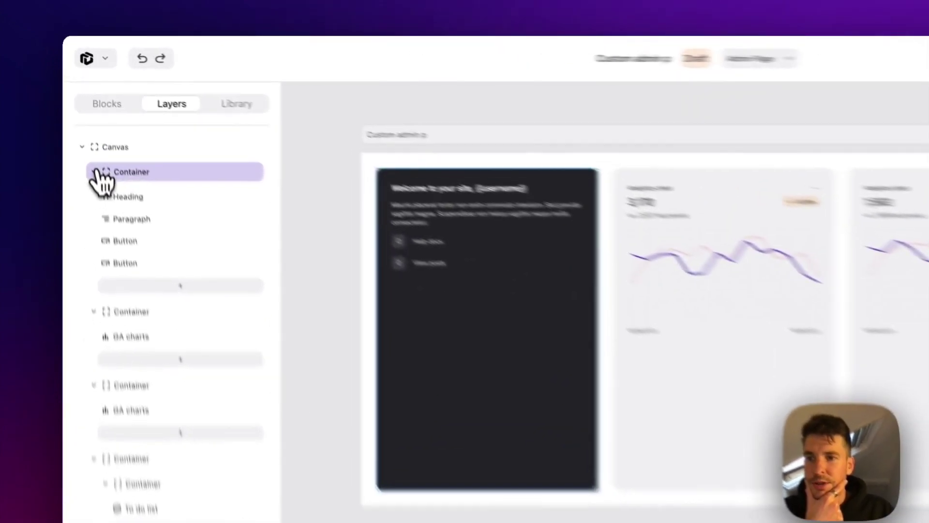
Wrap the welcome card in a new Container placed first on the page
left_click(82, 119)
left_click(101, 227)
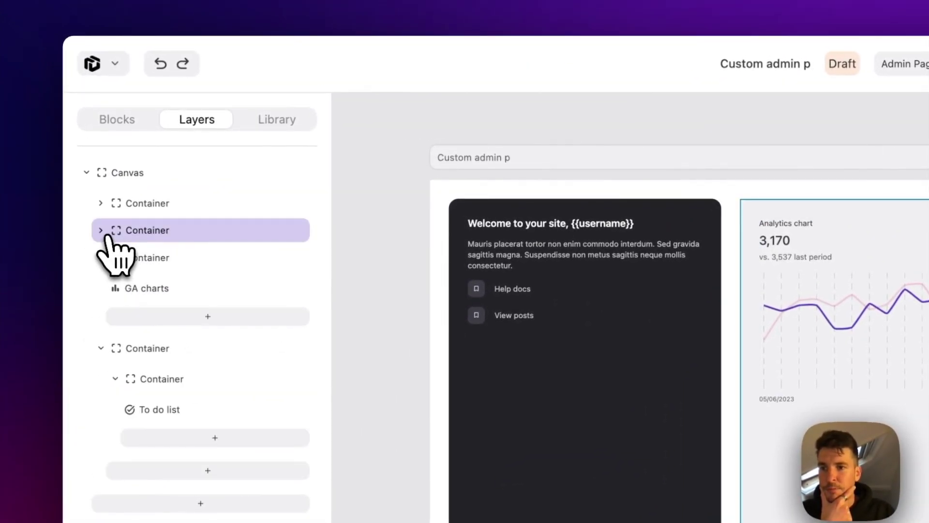
left_click(101, 258)
left_click(101, 284)
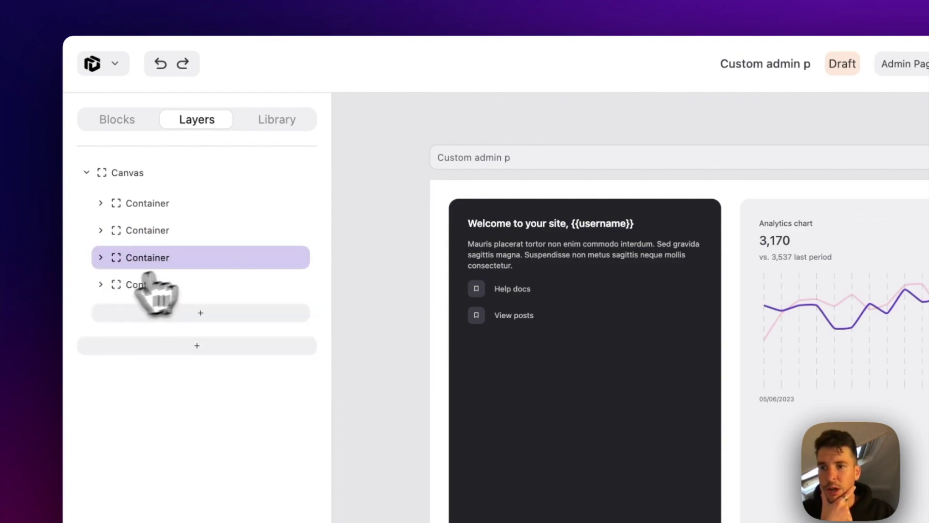
left_click(201, 313)
left_click(392, 123)
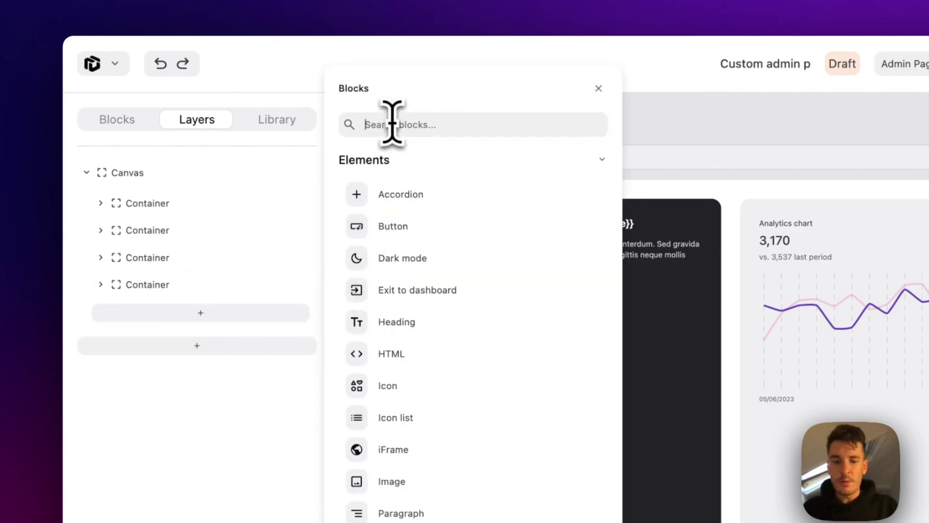
type("cont")
left_click(441, 162)
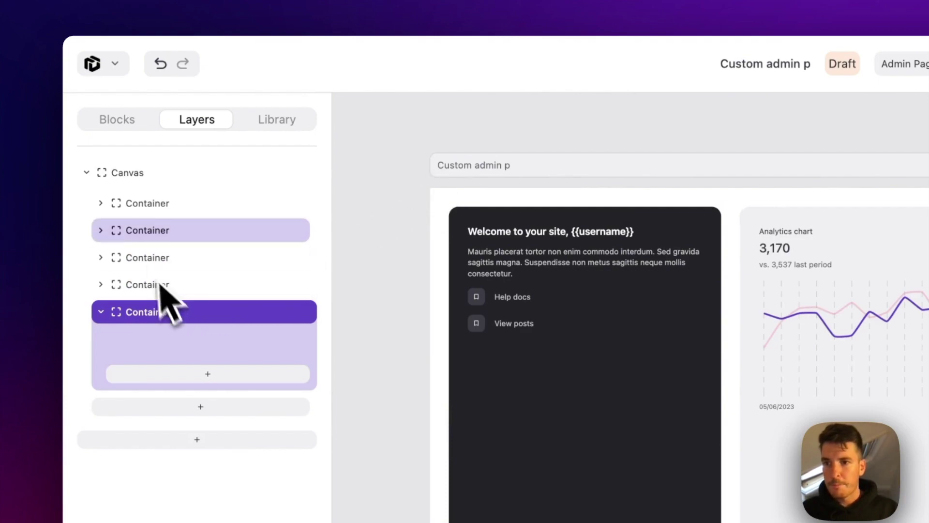
left_click_drag(142, 205, 166, 328)
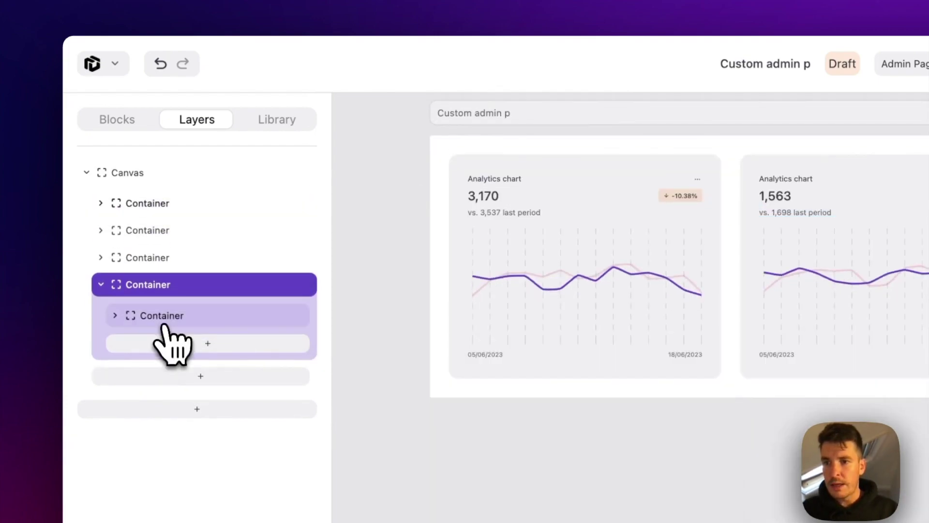
left_click_drag(145, 286, 187, 213)
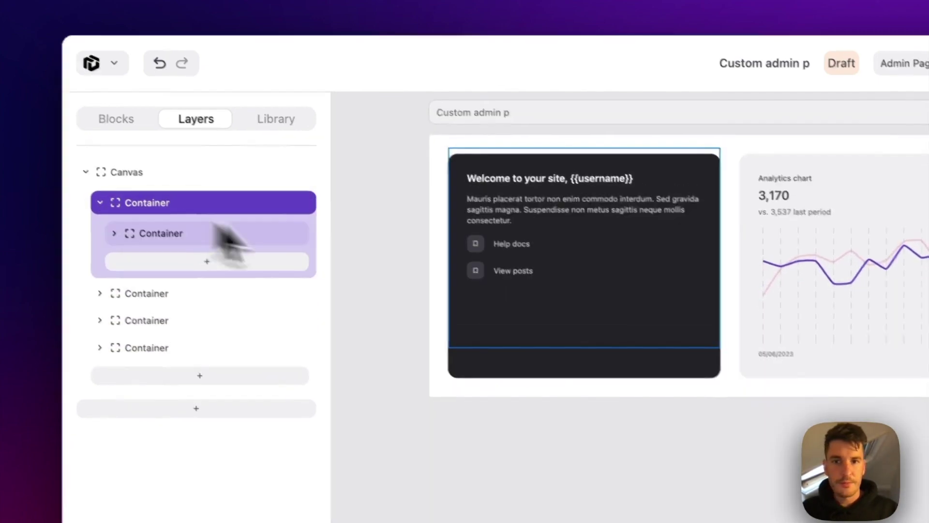
Add an inner Container to the fourth column and move the To do list into it
scroll(793, 489, "right", 5)
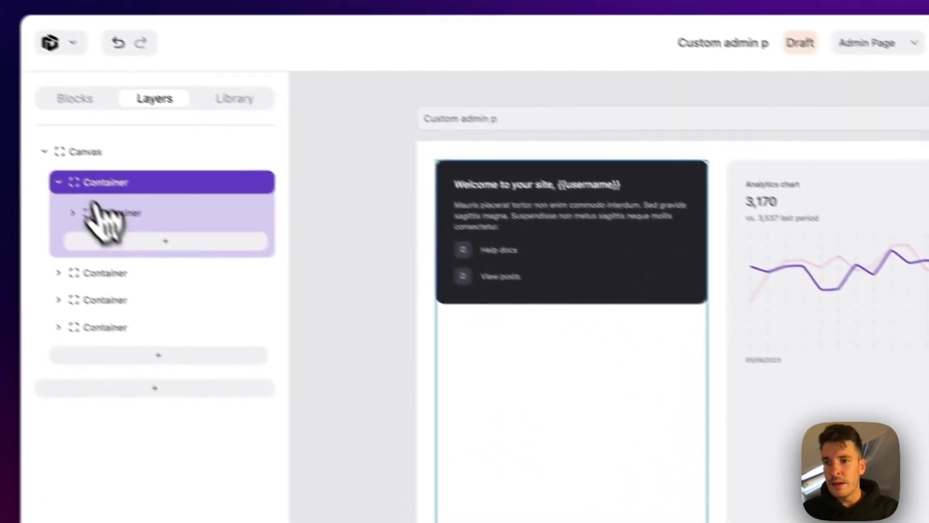
left_click(97, 201)
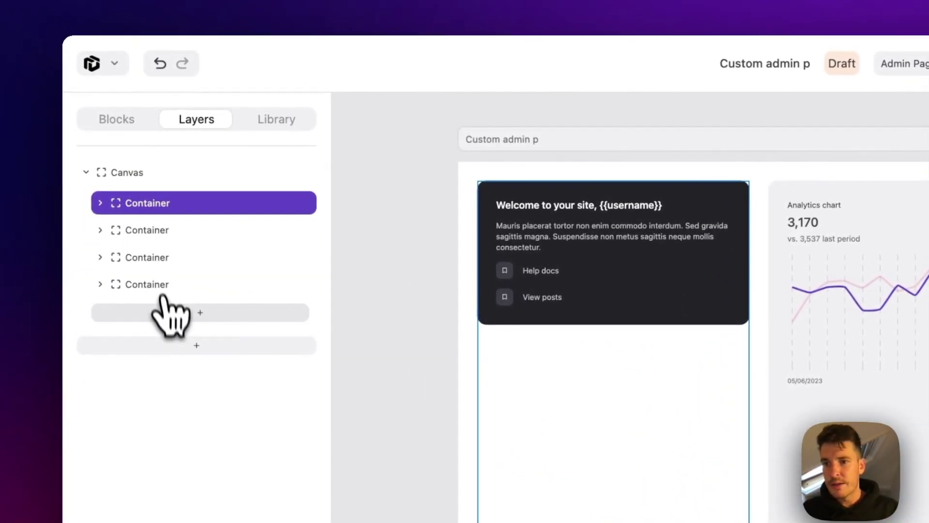
left_click(167, 311)
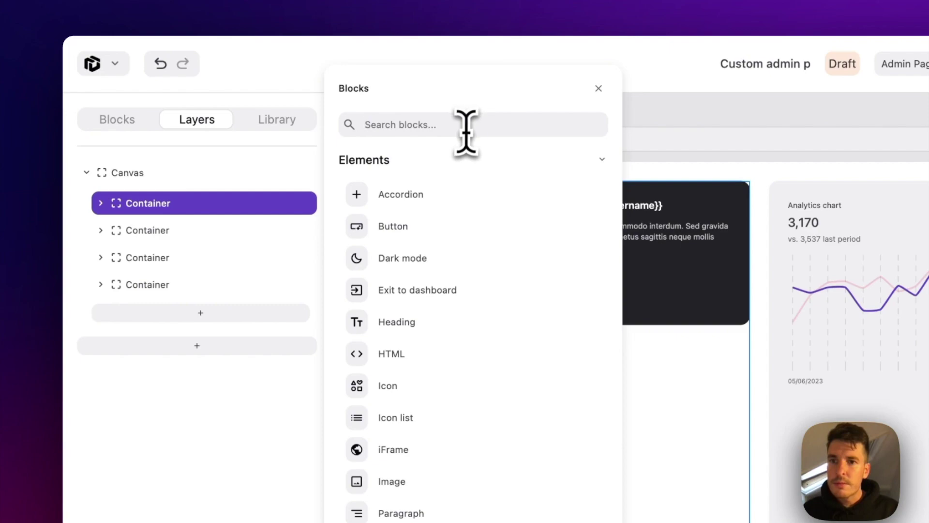
type("CONTA")
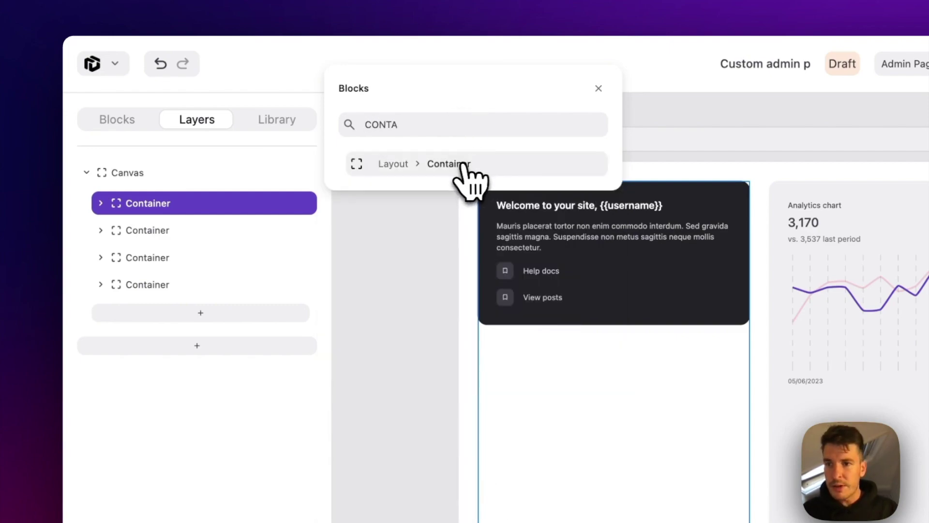
left_click(464, 165)
left_click_drag(125, 231, 162, 315)
left_click_drag(121, 285, 156, 250)
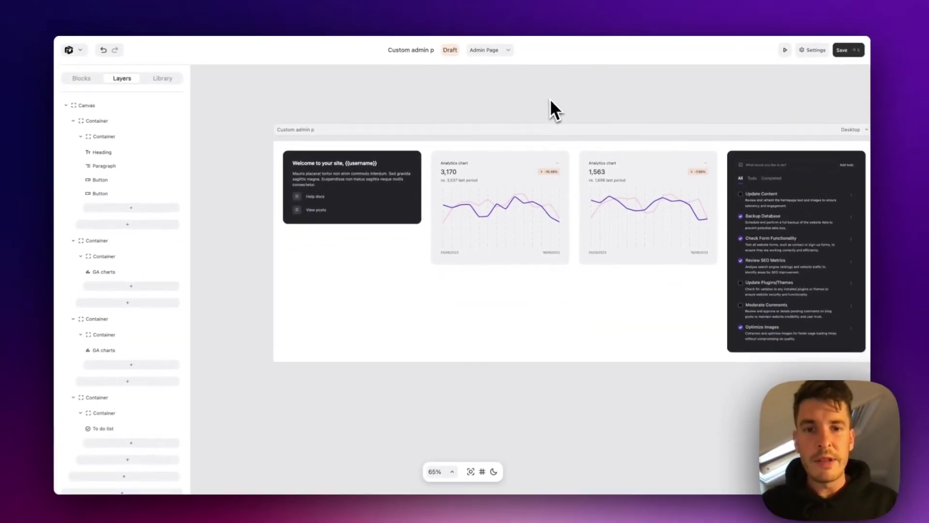
scroll(663, 118, "right", 3)
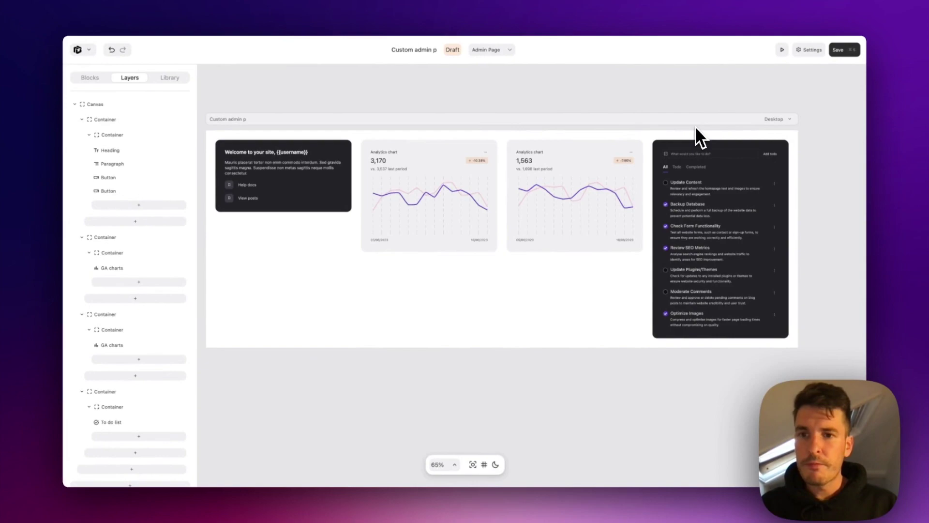
left_click(84, 119)
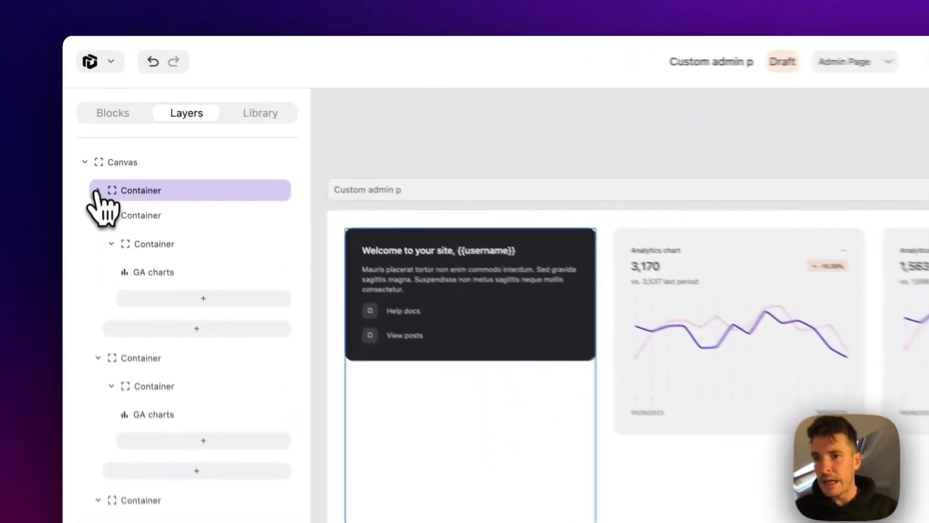
left_click(85, 133)
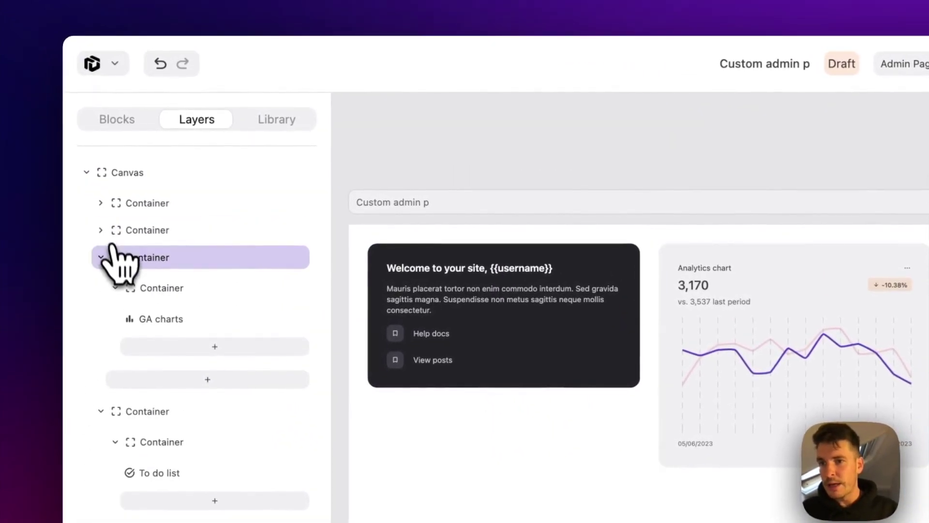
left_click(107, 255)
left_click(102, 258)
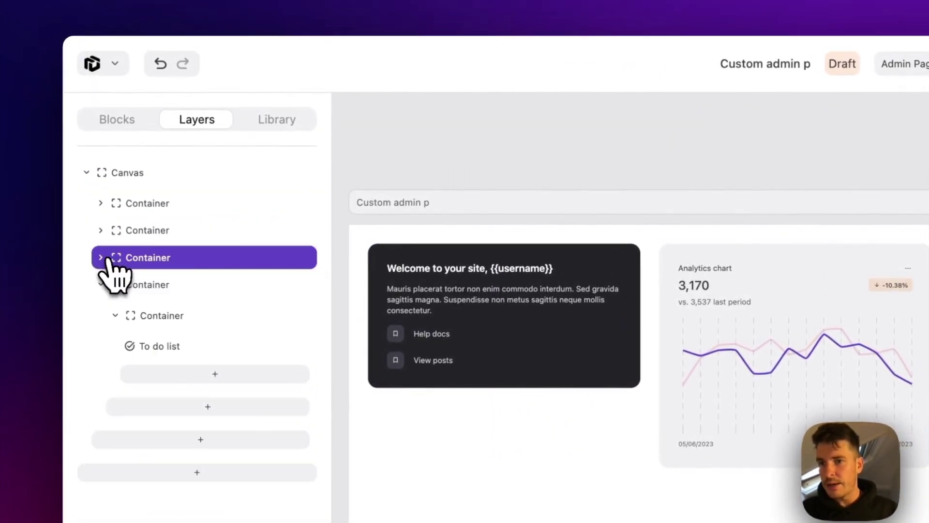
left_click(100, 285)
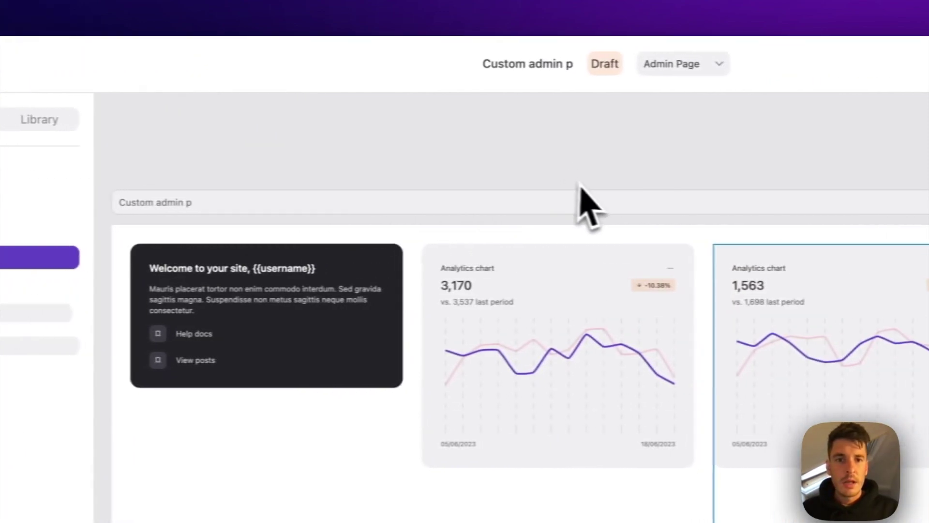
scroll(606, 167, "up", 2)
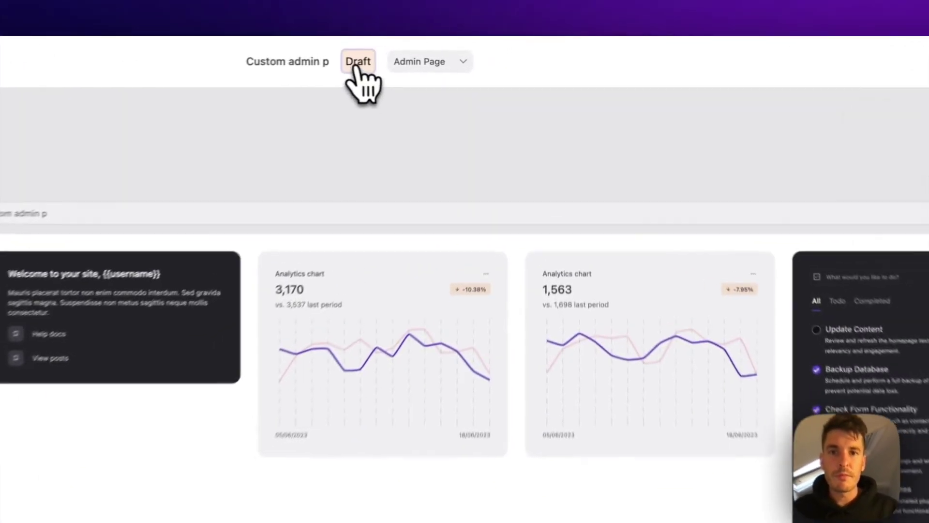
Enable the template and rename it 'Welcome page'
left_click(452, 51)
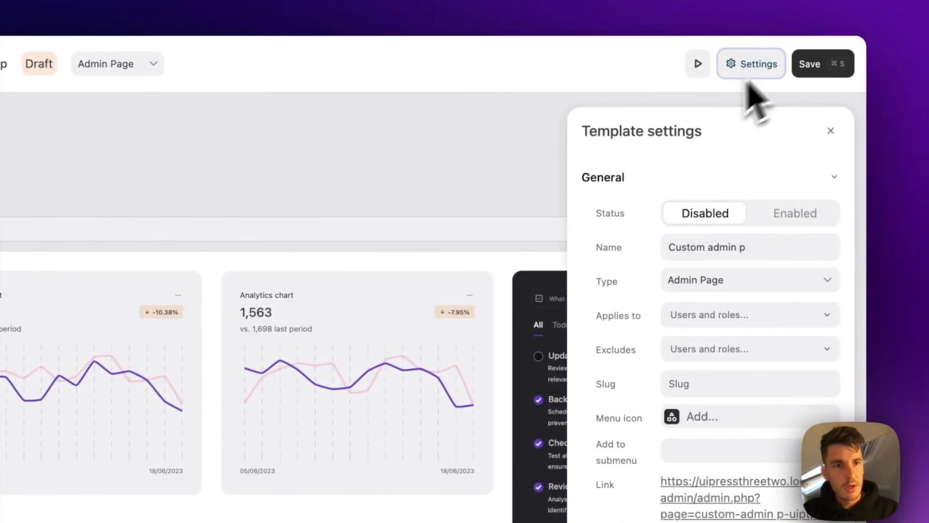
left_click(809, 214)
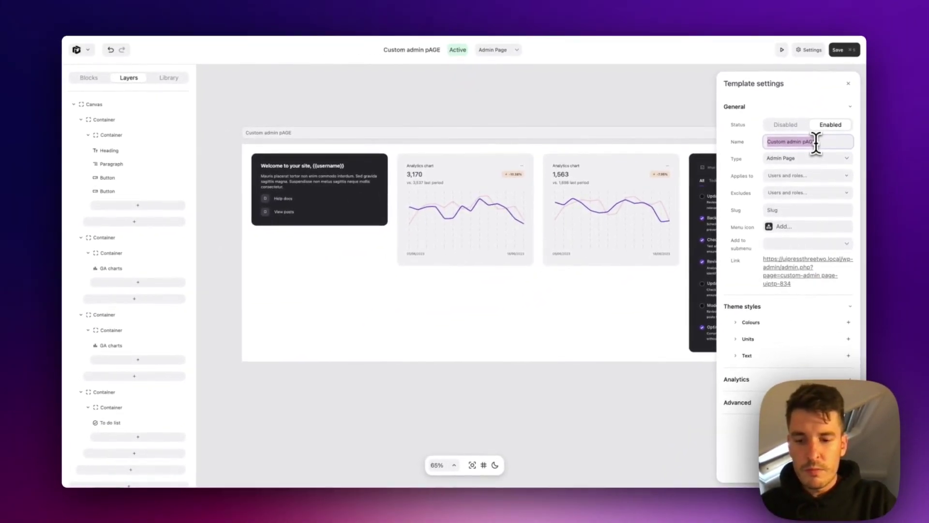
type("Welcome page")
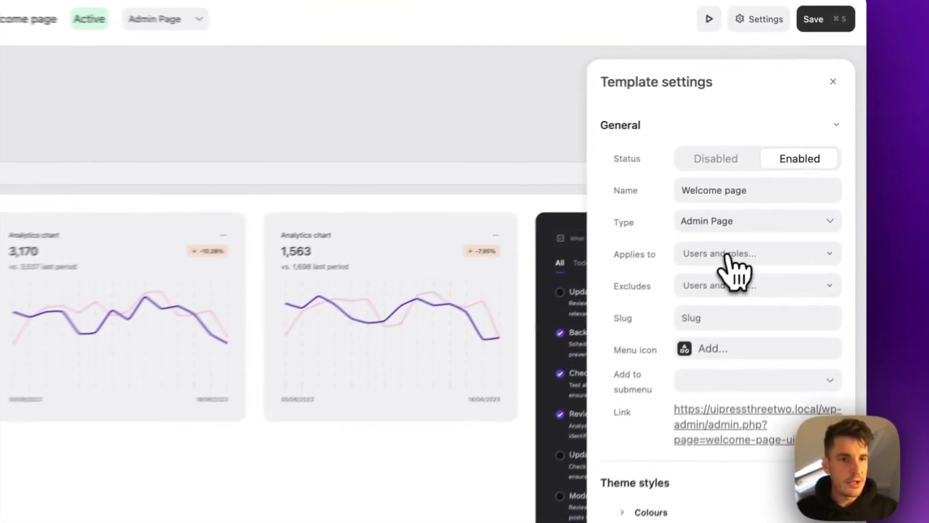
Restrict the template to the administrator role
left_click(790, 177)
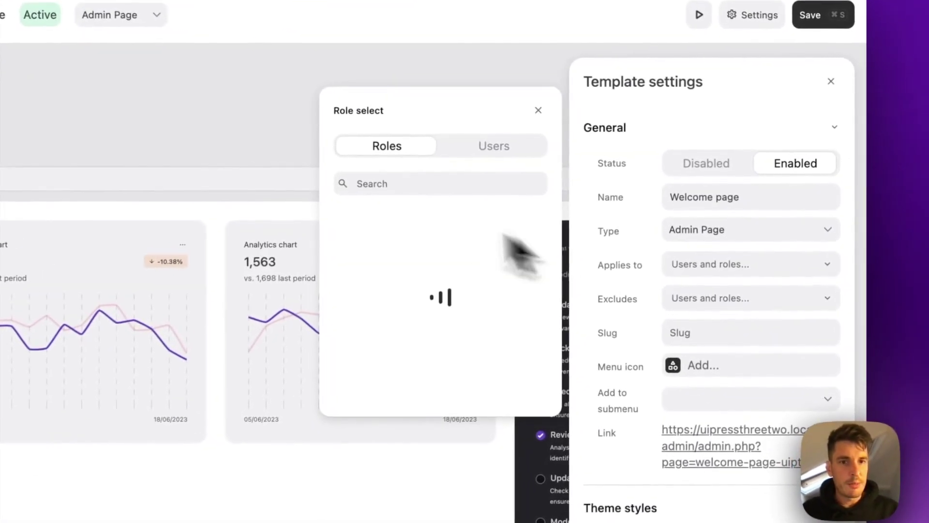
type("admin")
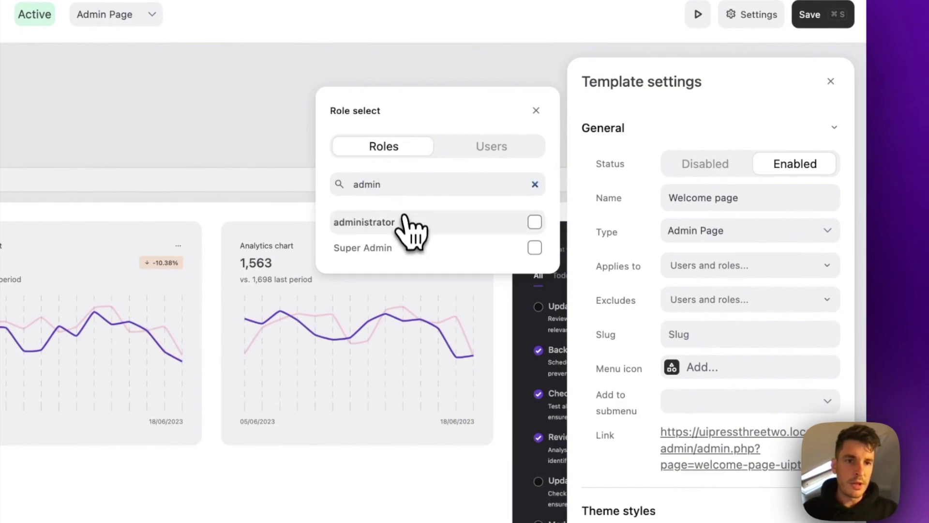
left_click(407, 224)
left_click(623, 326)
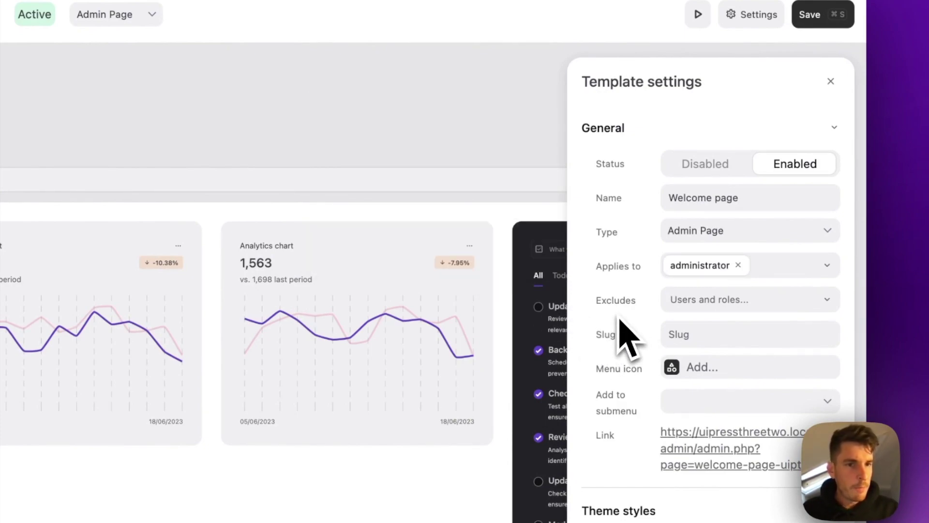
left_click(686, 335)
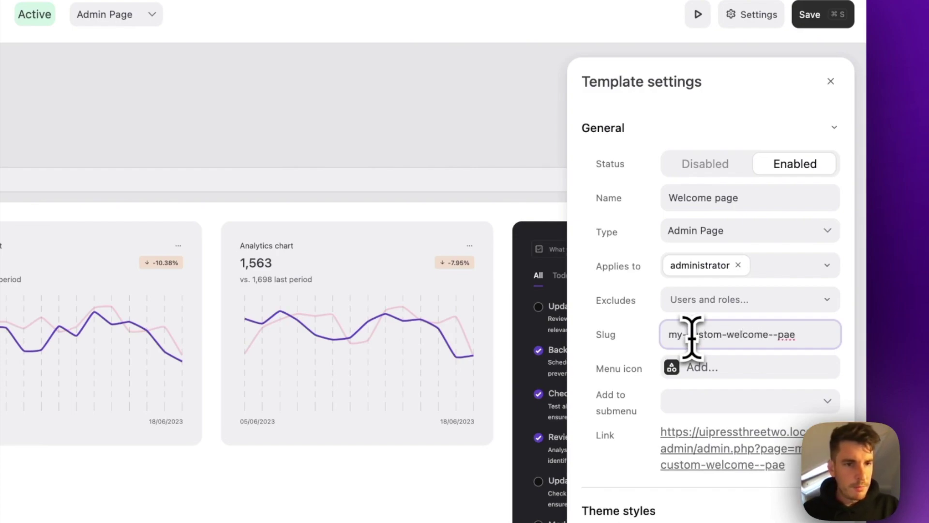
Correct the slug to 'my-custom-welcome-page' and set the menu icon to add_location_alt
type("g")
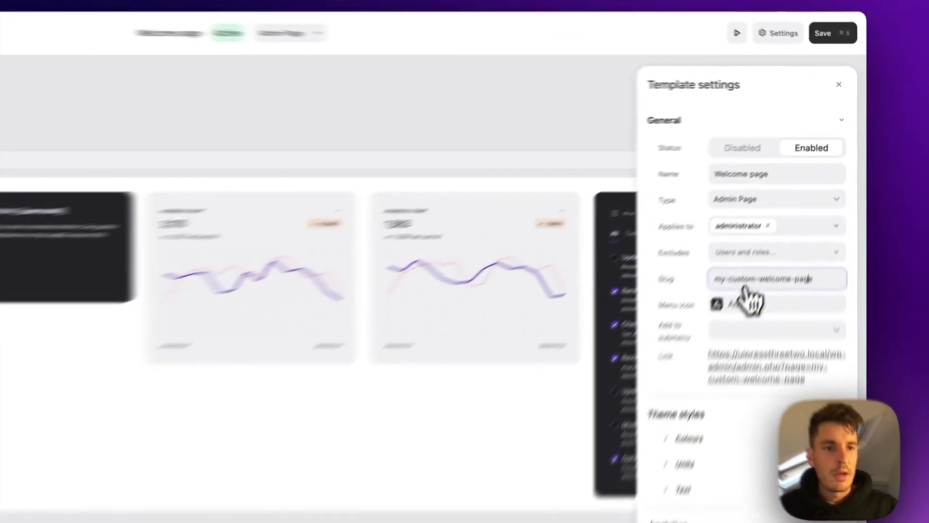
left_click(799, 226)
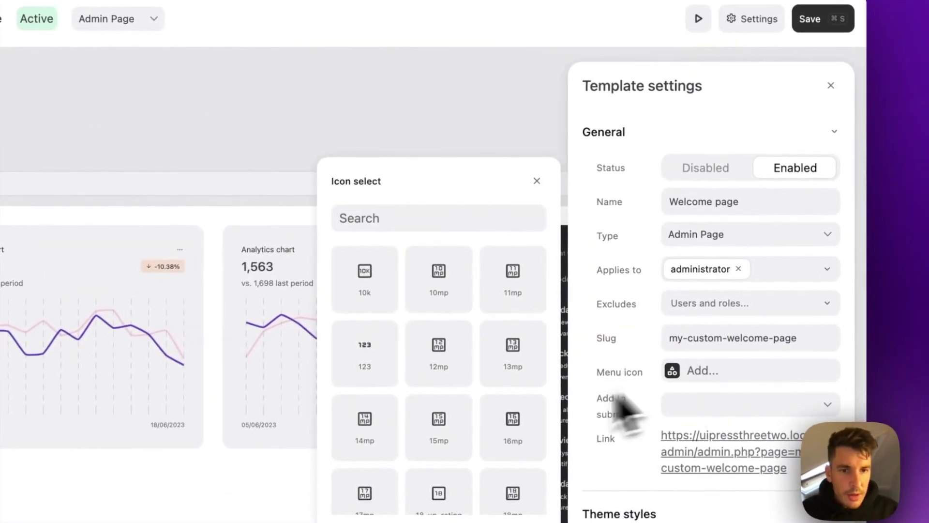
scroll(518, 429, "down", 10)
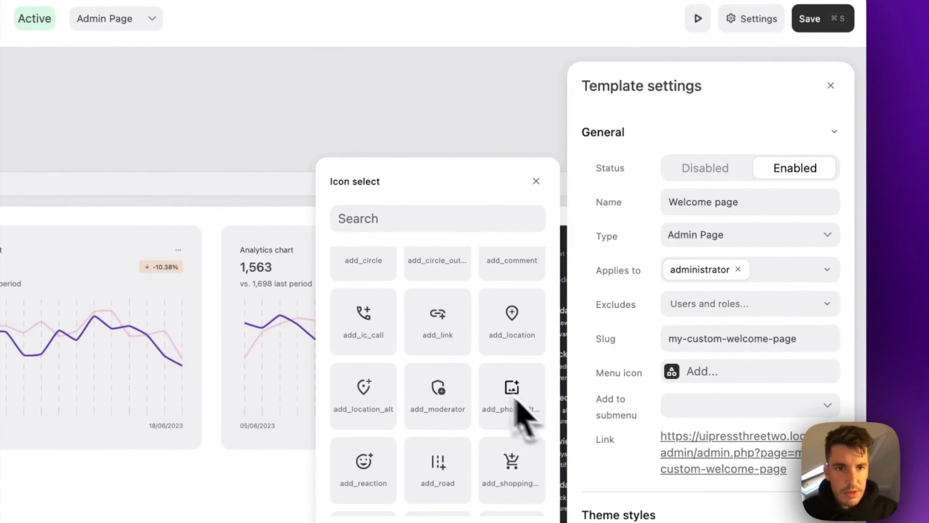
left_click(370, 401)
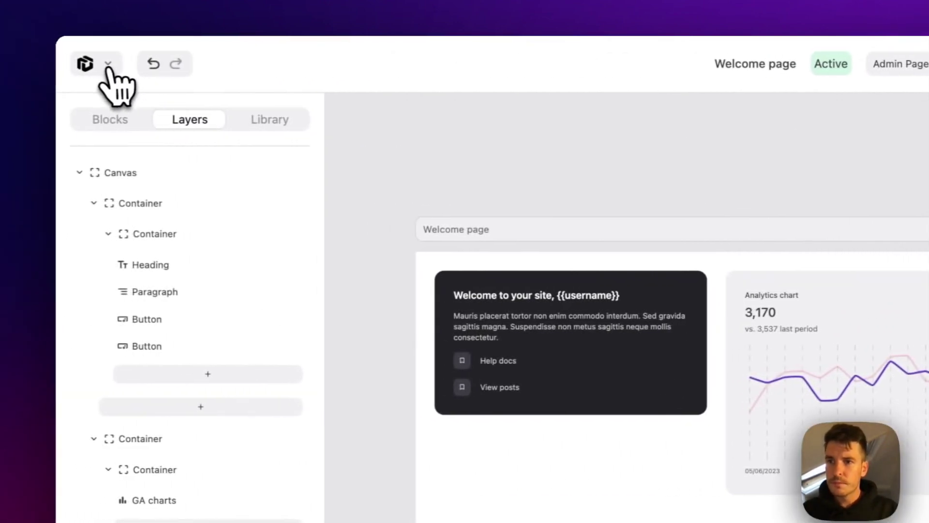
Leave the editor and open the new Welcome page from the admin sidebar
left_click(99, 66)
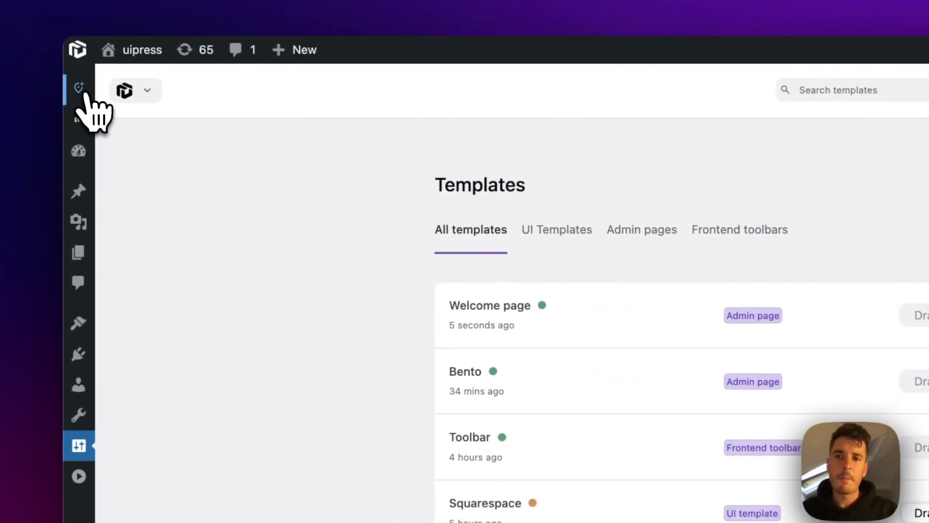
left_click(84, 92)
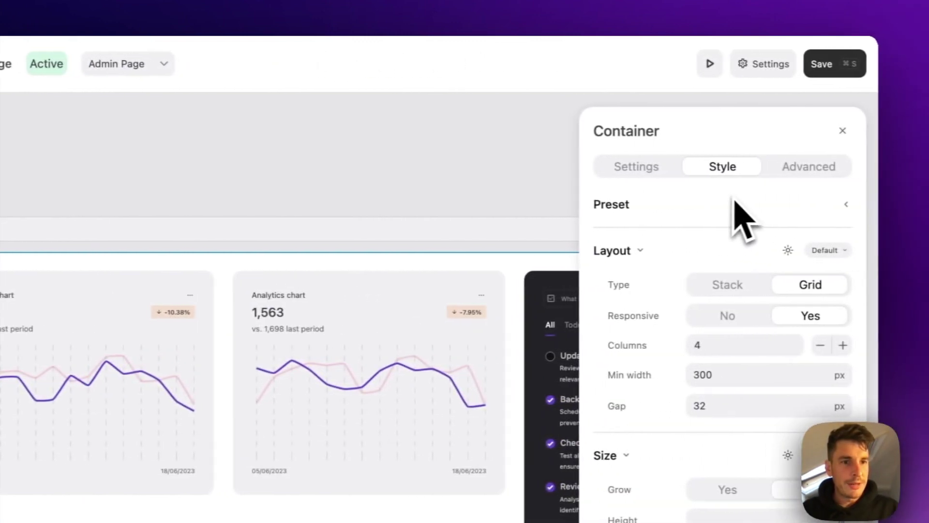
Give the Canvas container a --uip-color-base-0 white fill
left_click(626, 169)
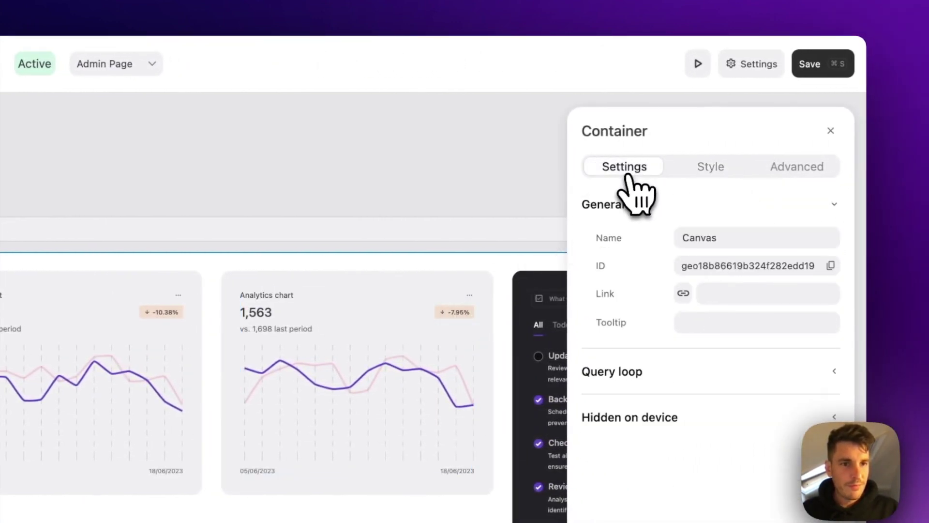
left_click(720, 168)
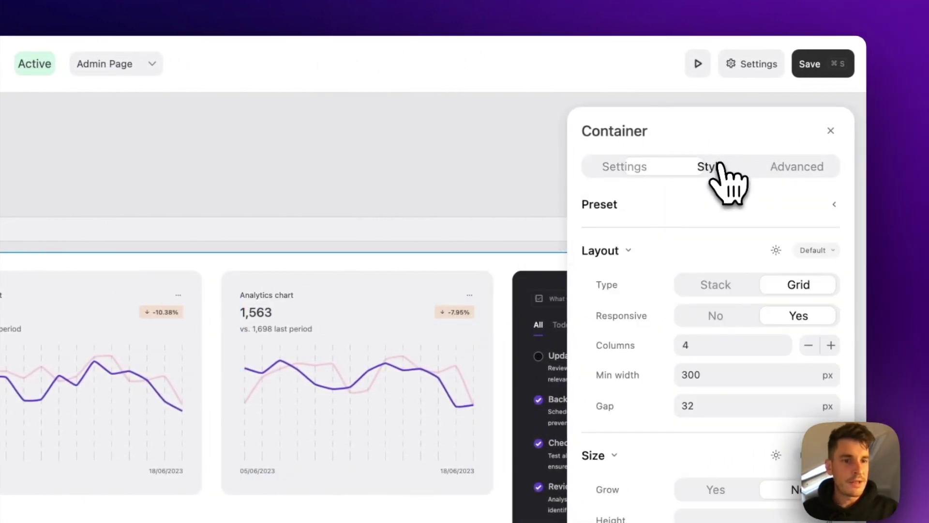
scroll(685, 379, "down", 5)
left_click(715, 310)
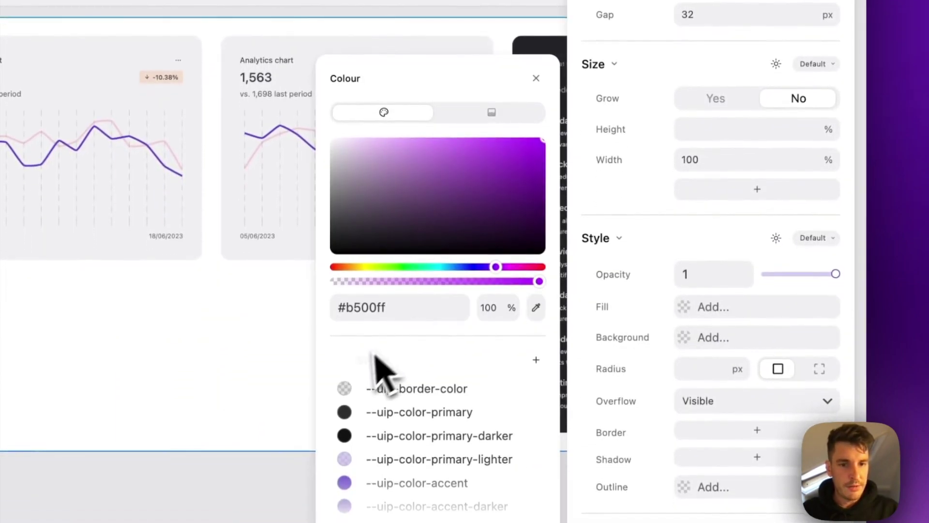
type("base")
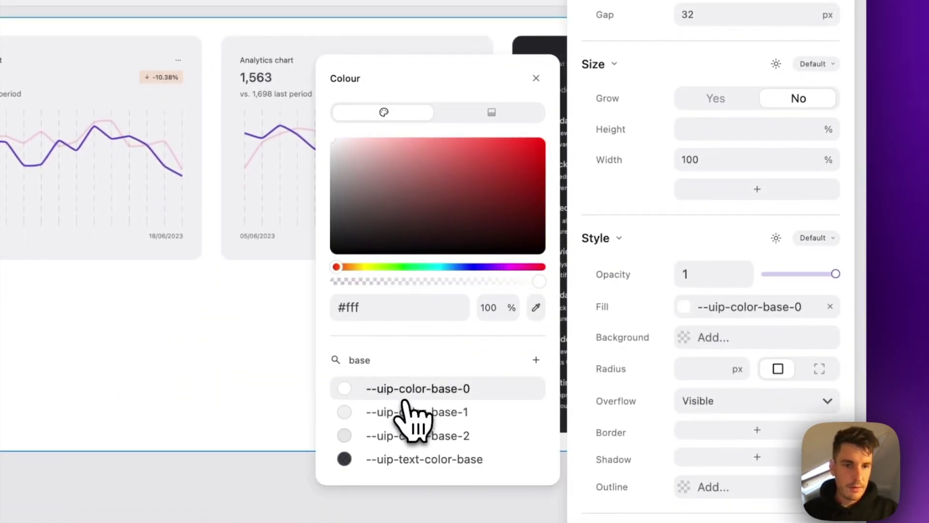